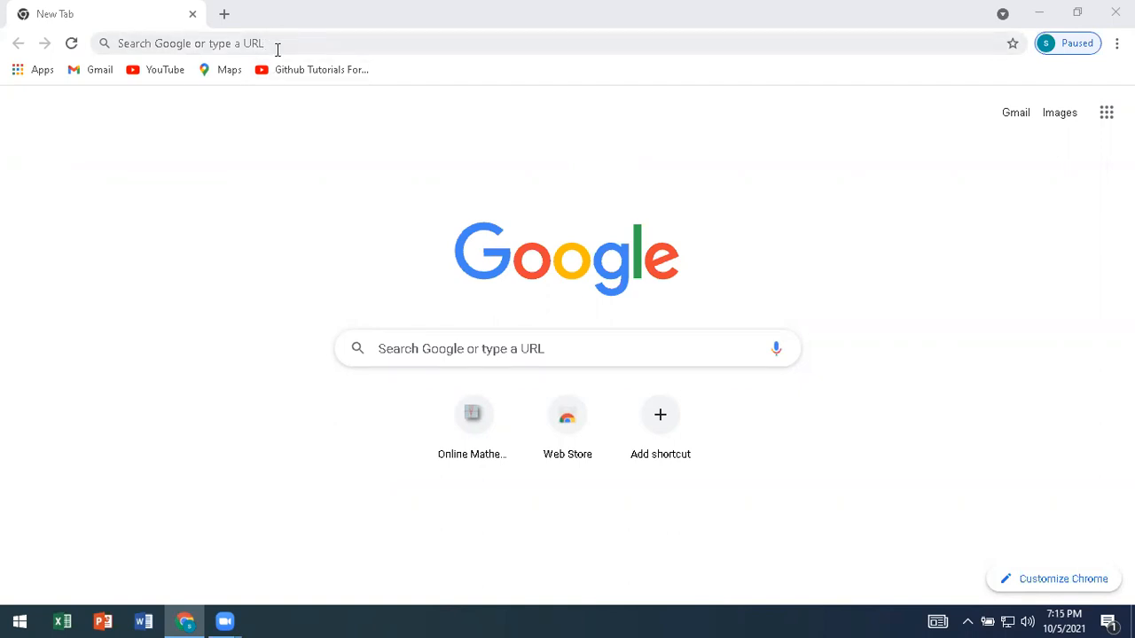
Open graph2d.com and go to its Home & Simple Function page.
left_click(278, 42)
type("gra")
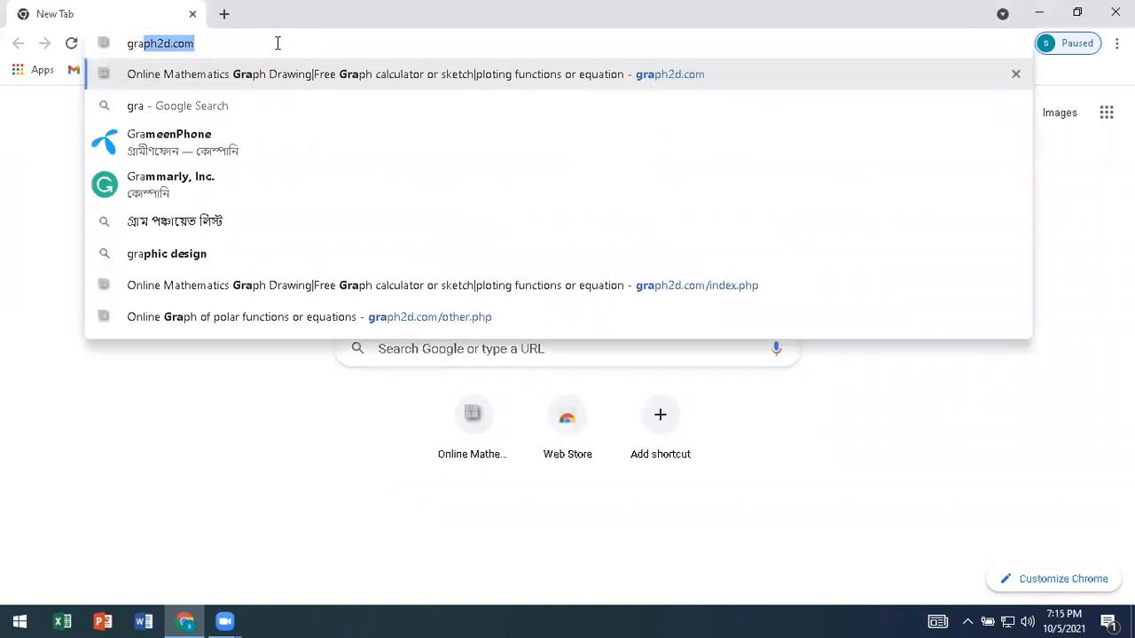
type("ph2")
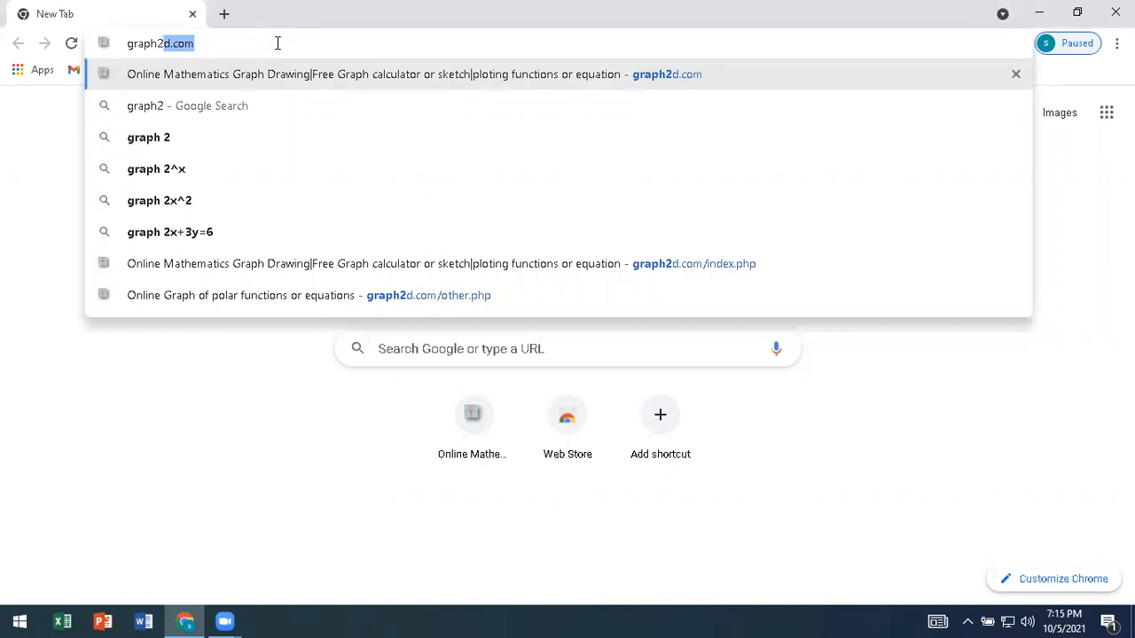
key("Return")
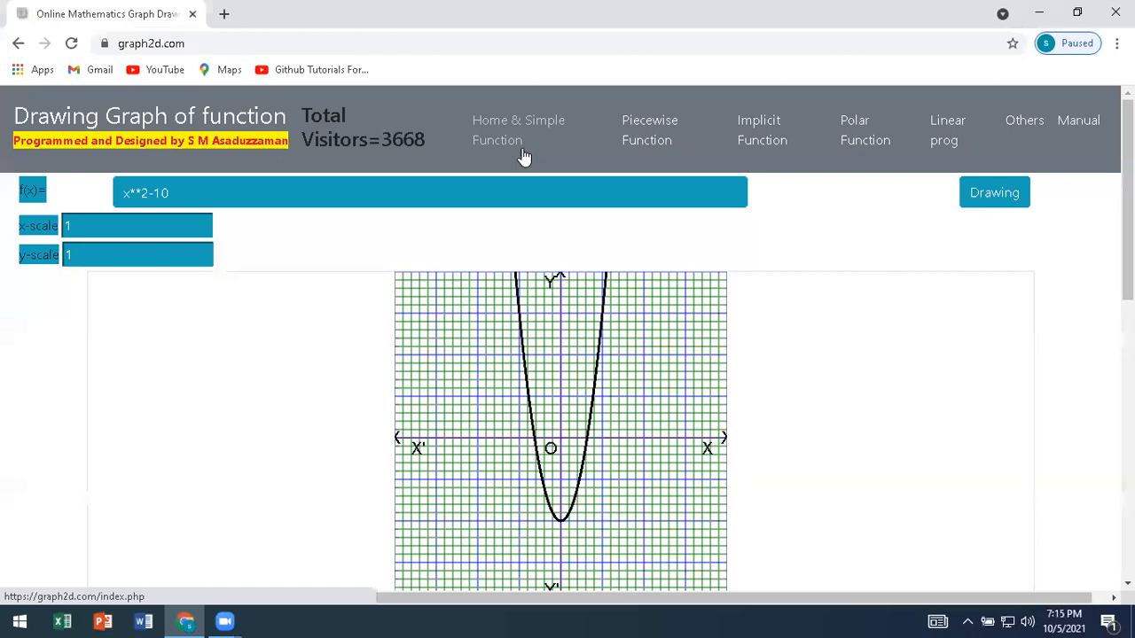
left_click(525, 142)
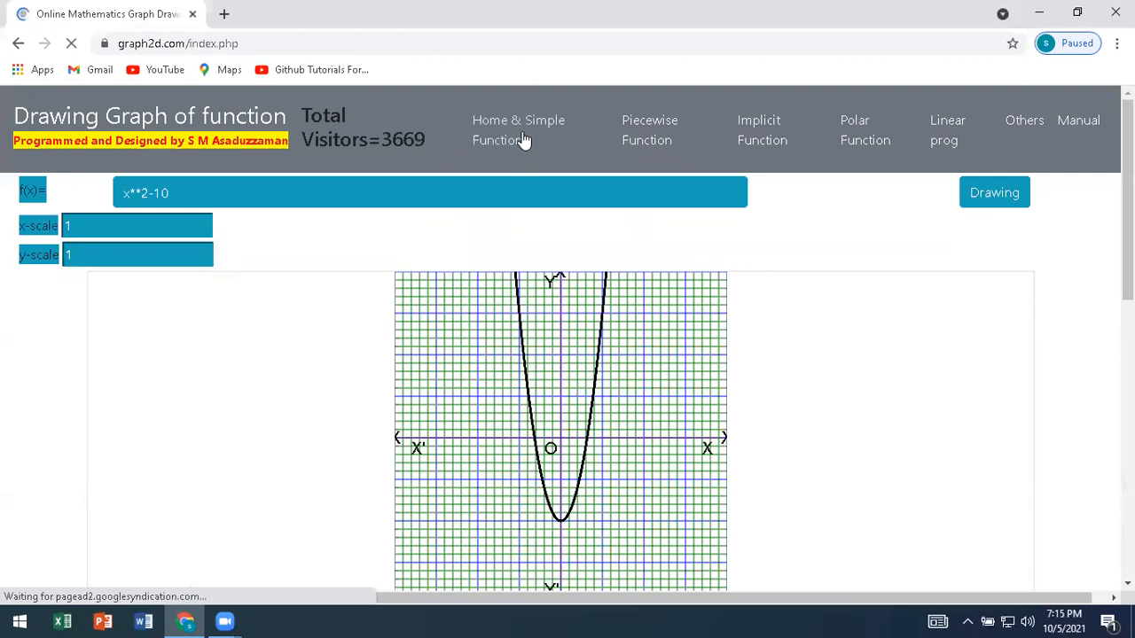
Replace the function with x**2 and draw its graph.
left_click_drag(179, 202, 121, 194)
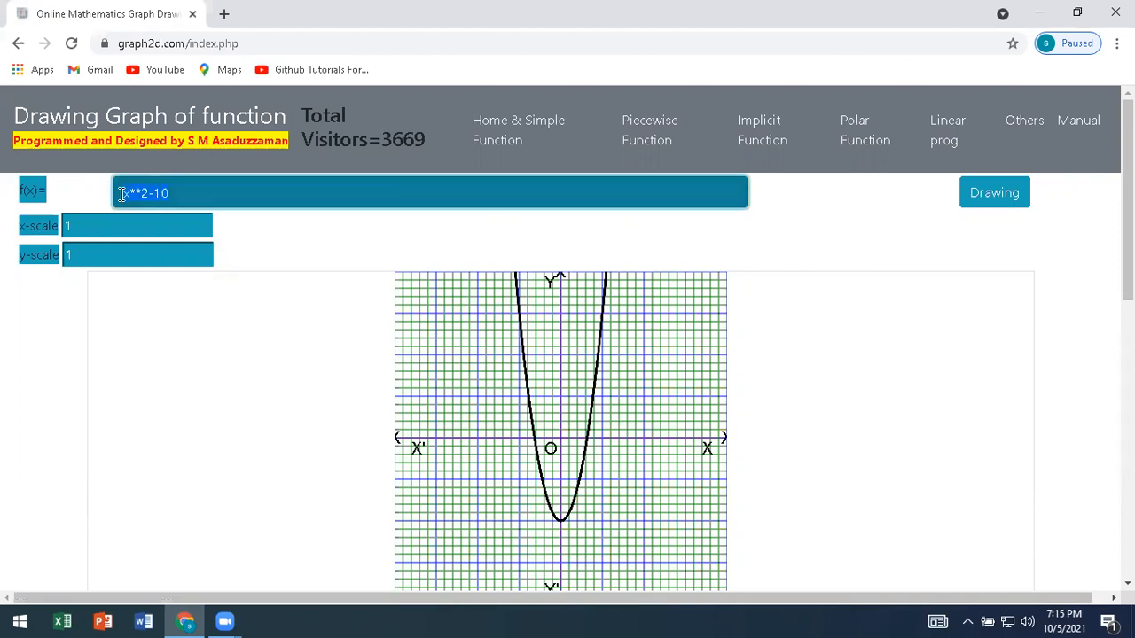
key("BackSpace")
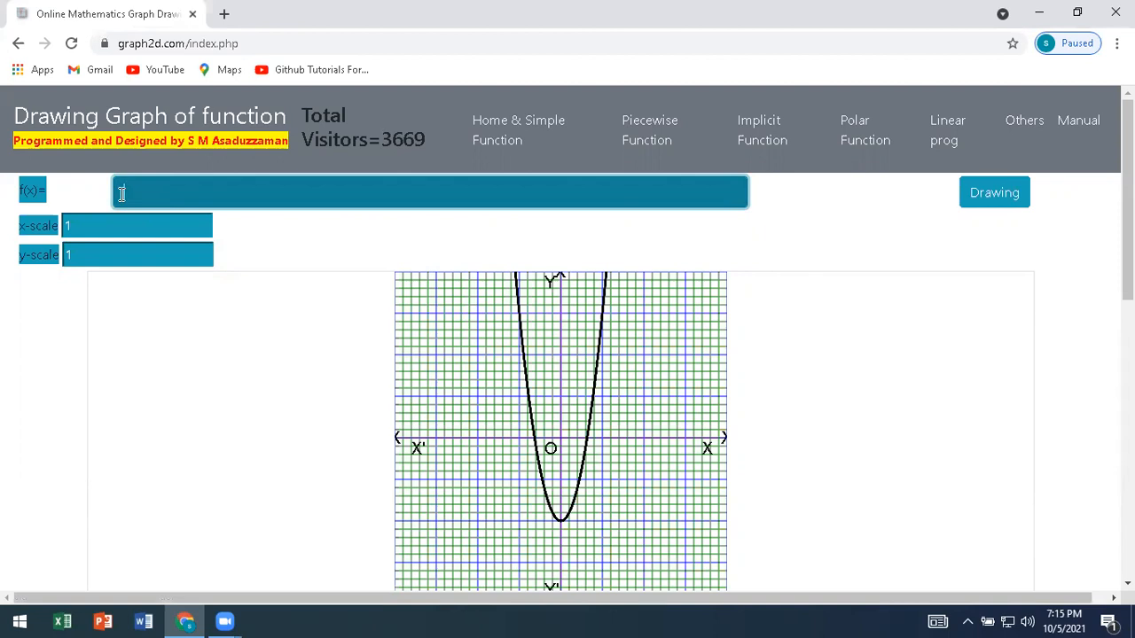
type("x**2")
left_click(1000, 206)
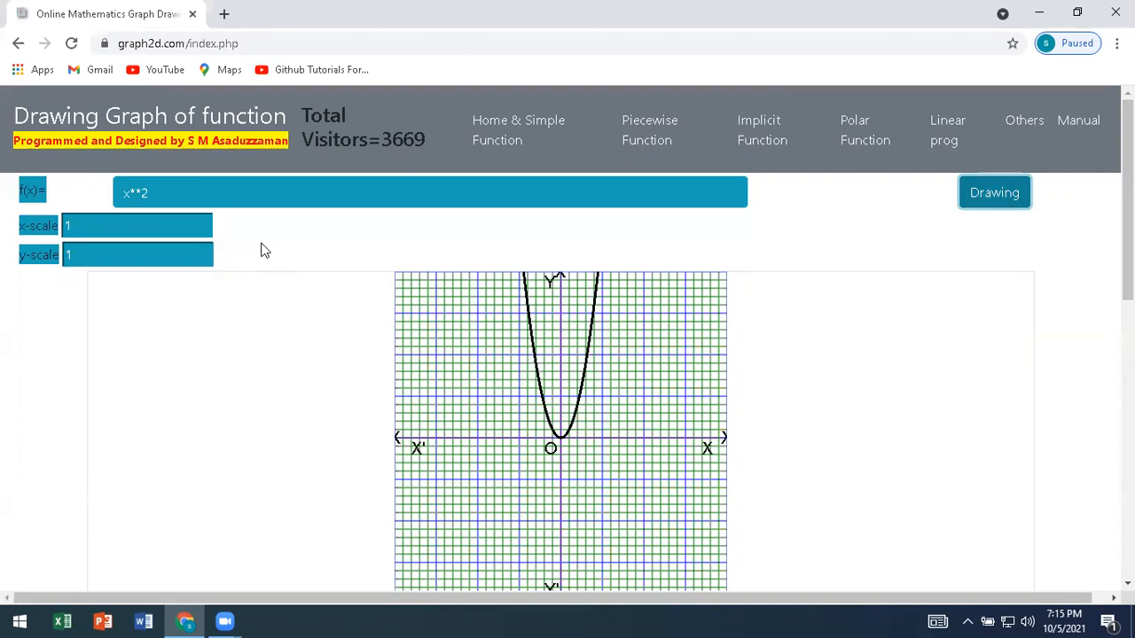
Set both the x-scale and the y-scale to 2 and redraw the x**2 graph.
left_click_drag(75, 227, 60, 229)
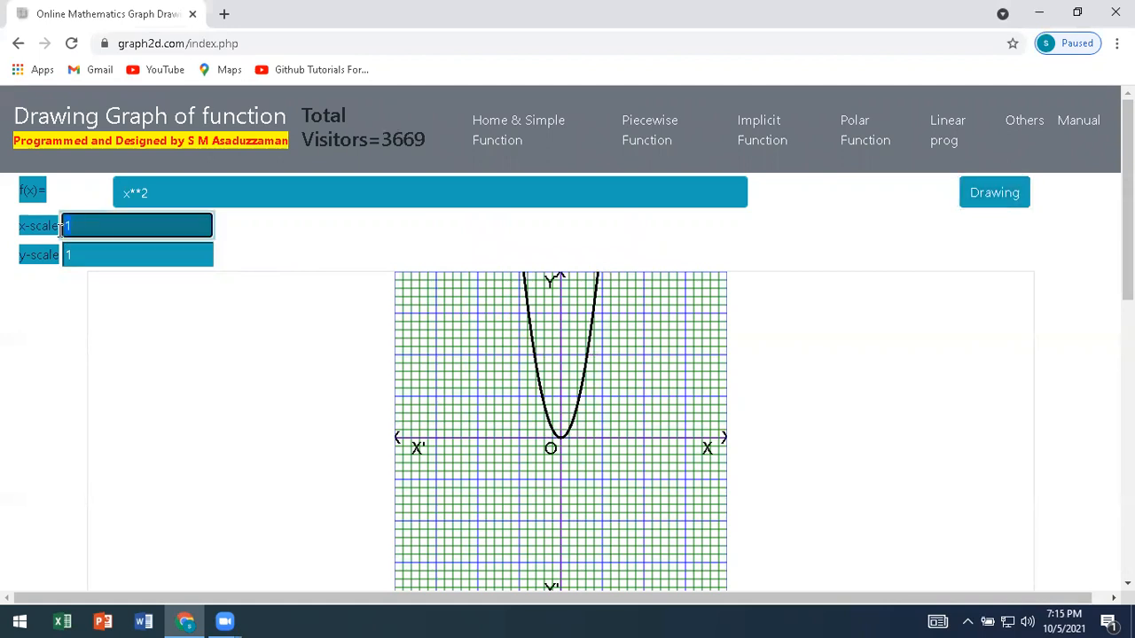
type("2")
key("Tab")
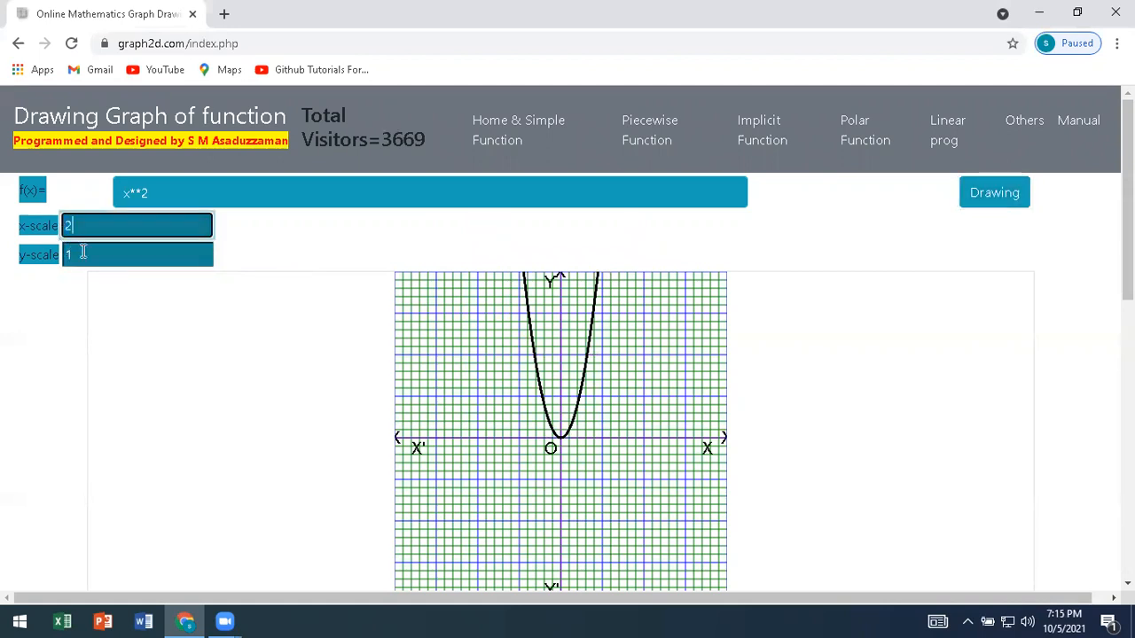
type("2")
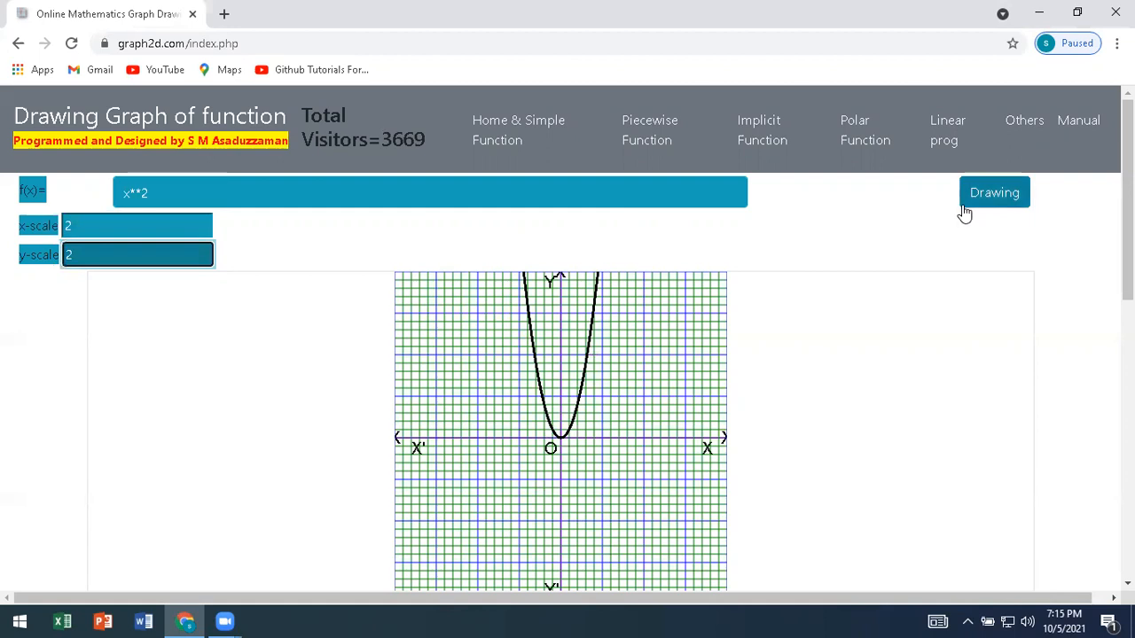
left_click(981, 206)
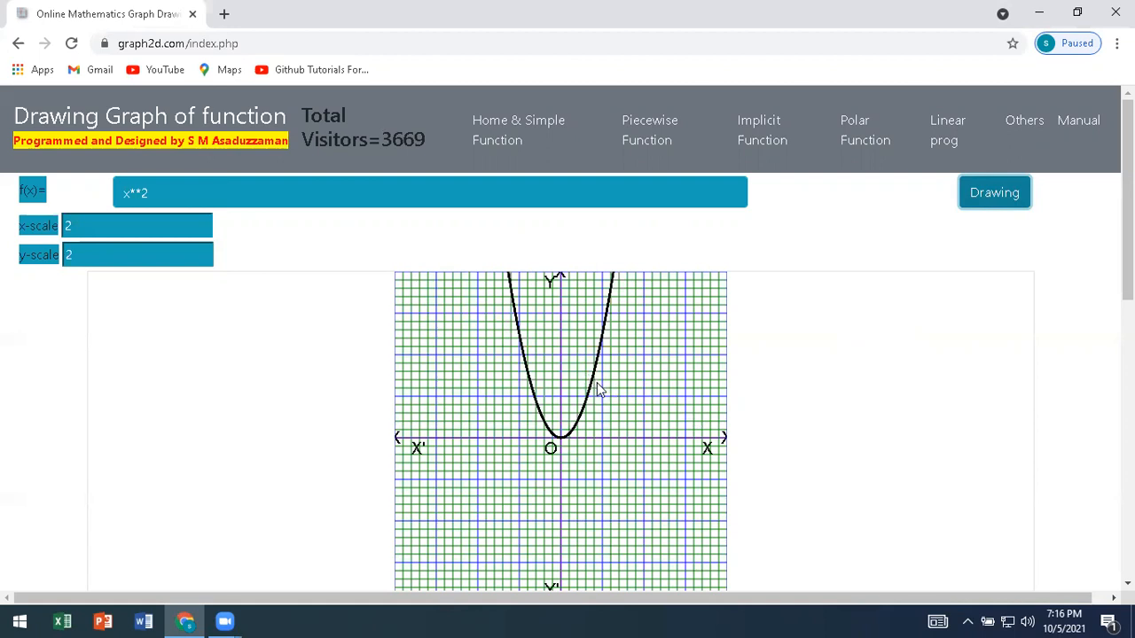
Mark the parabola's vertex at the origin and points on both branches at heights of about 7.5 and 5.
left_click(562, 443)
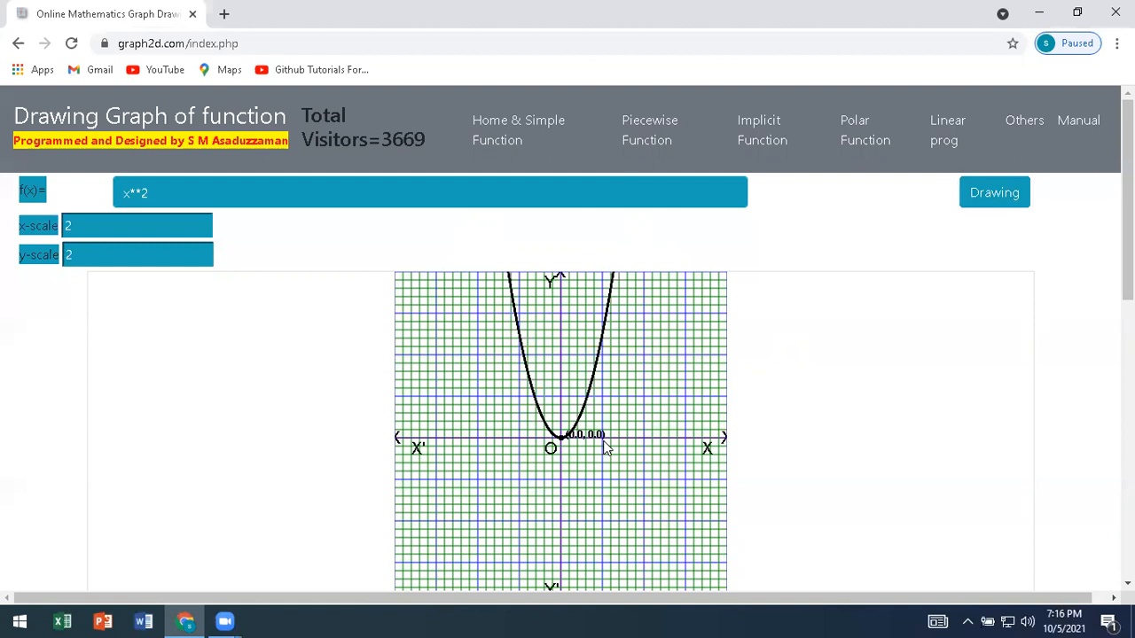
left_click(610, 321)
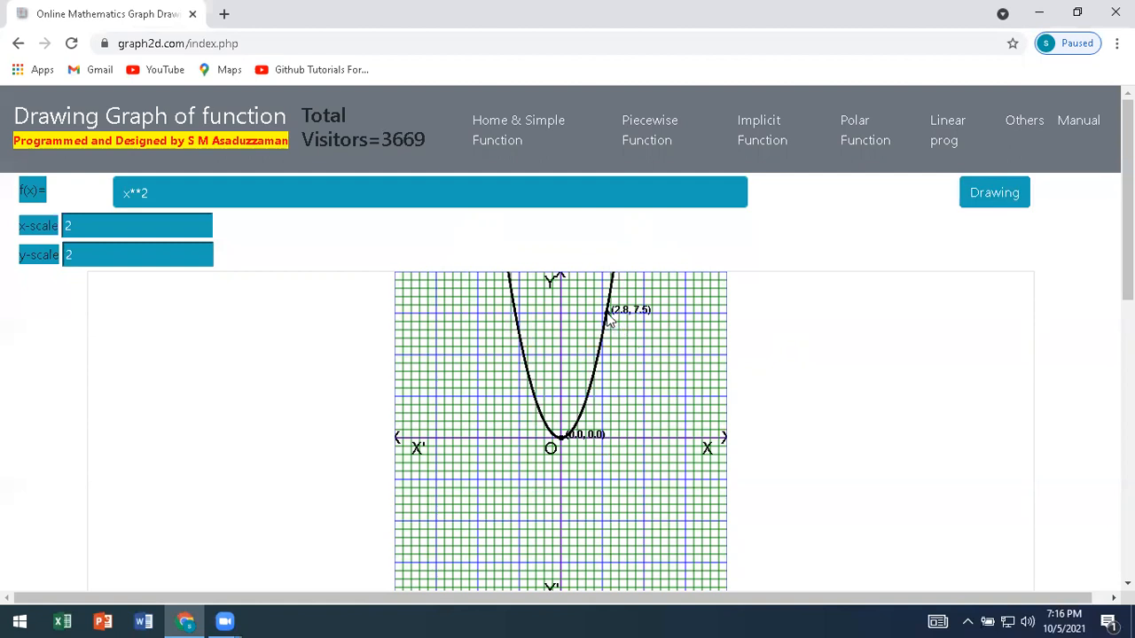
left_click(516, 323)
left_click(524, 356)
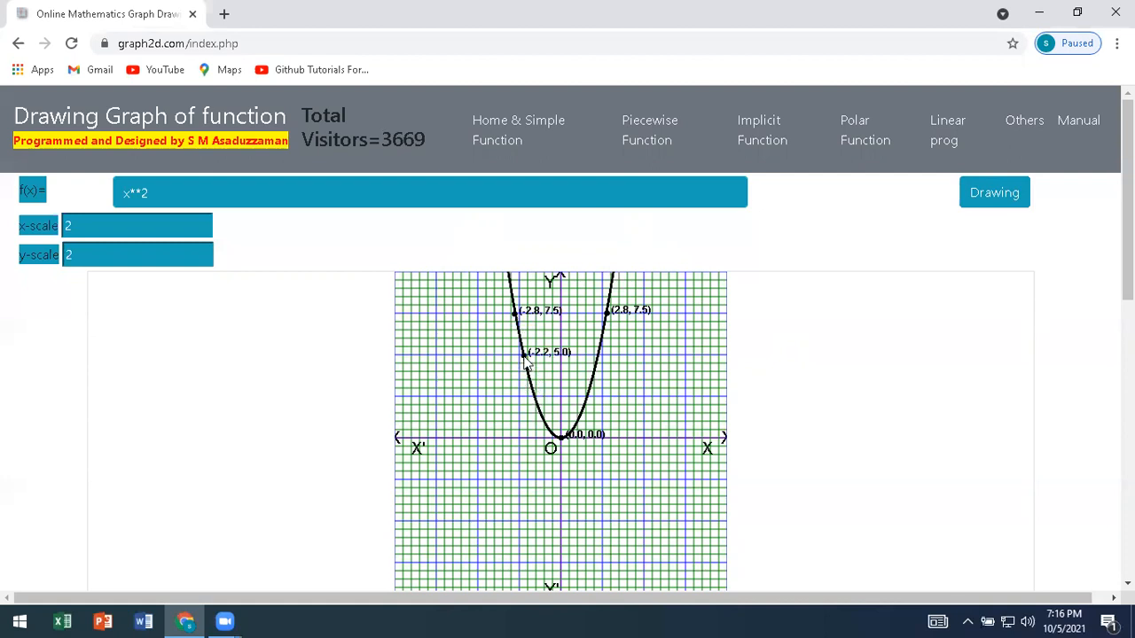
left_click(598, 356)
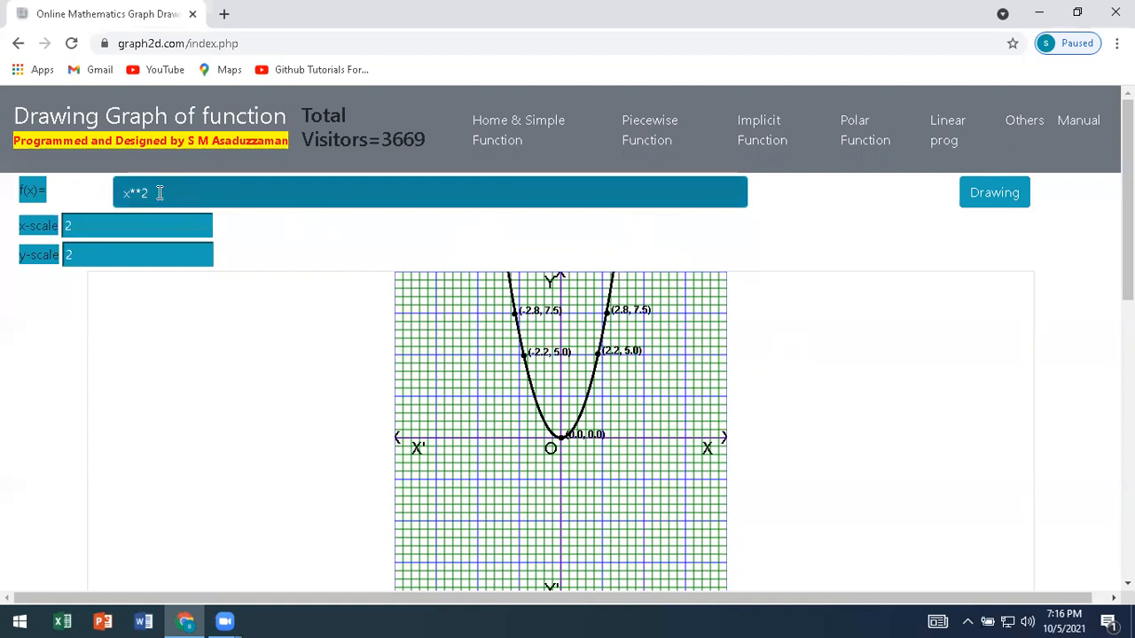
Change the function to x**3 and draw its graph.
left_click(160, 192)
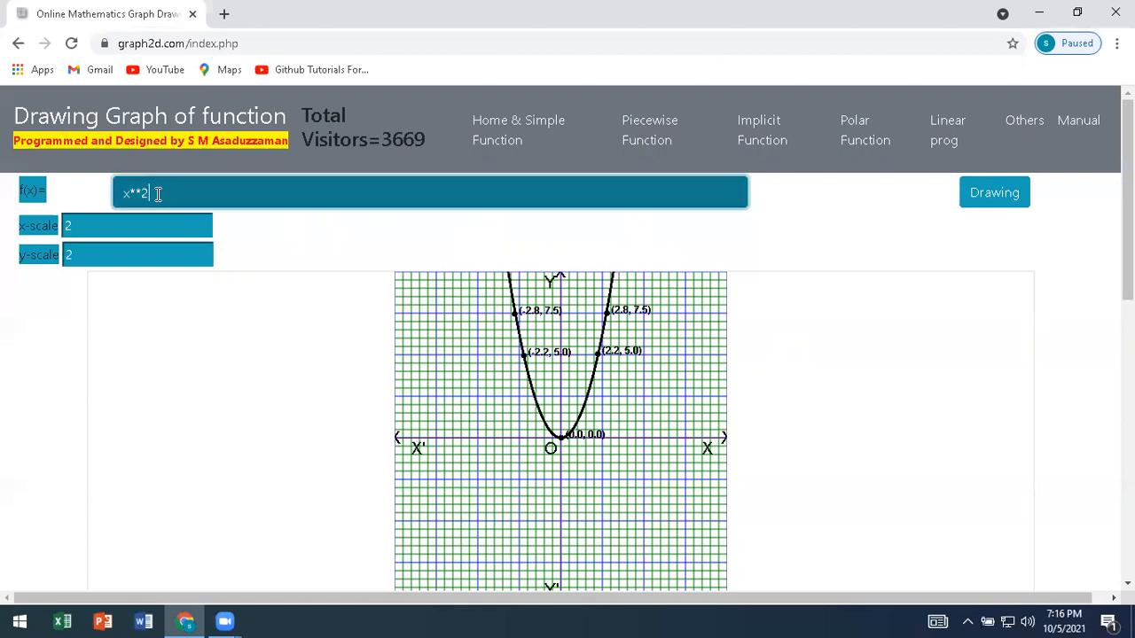
key("BackSpace")
type("**3")
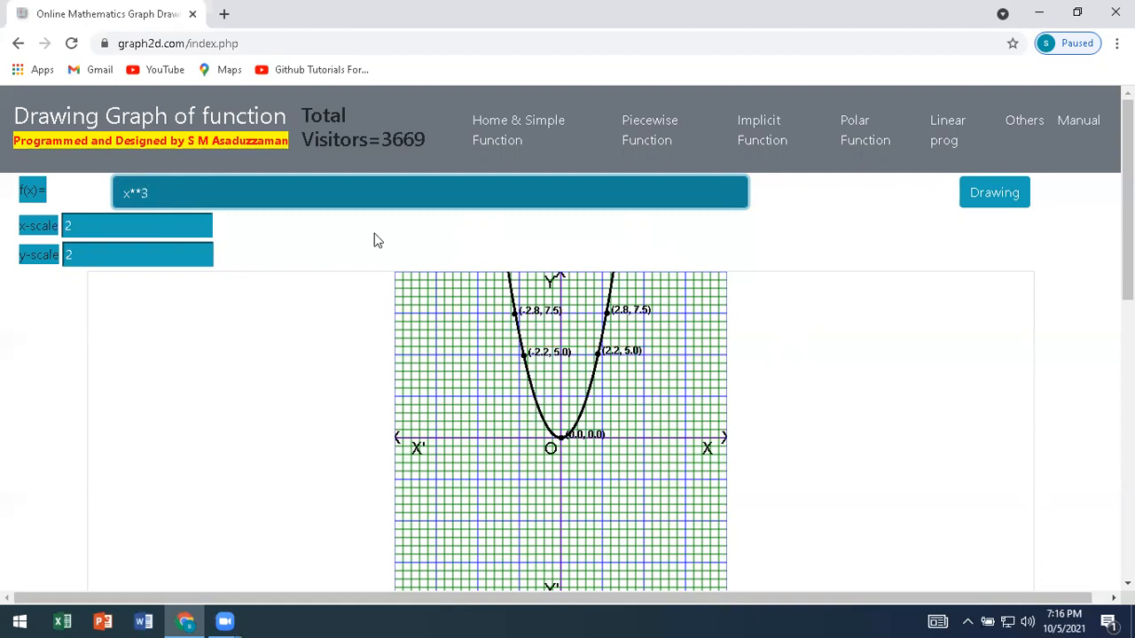
left_click(995, 206)
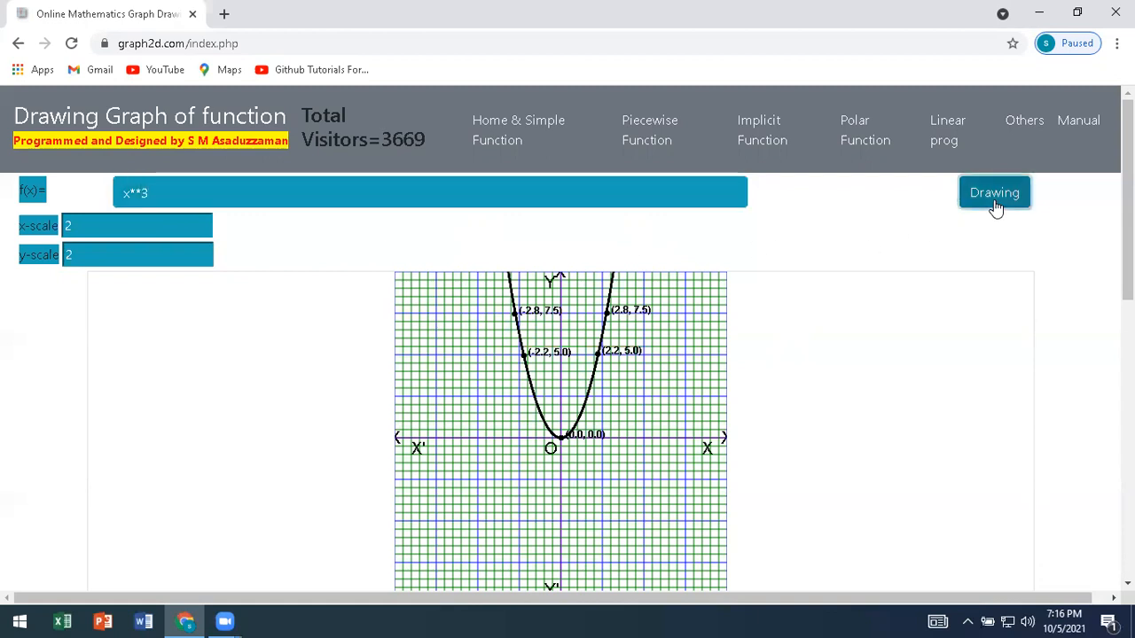
Redraw the cubic graph with an x-scale of 3 and a y-scale of 1.
left_click(122, 222)
type("3")
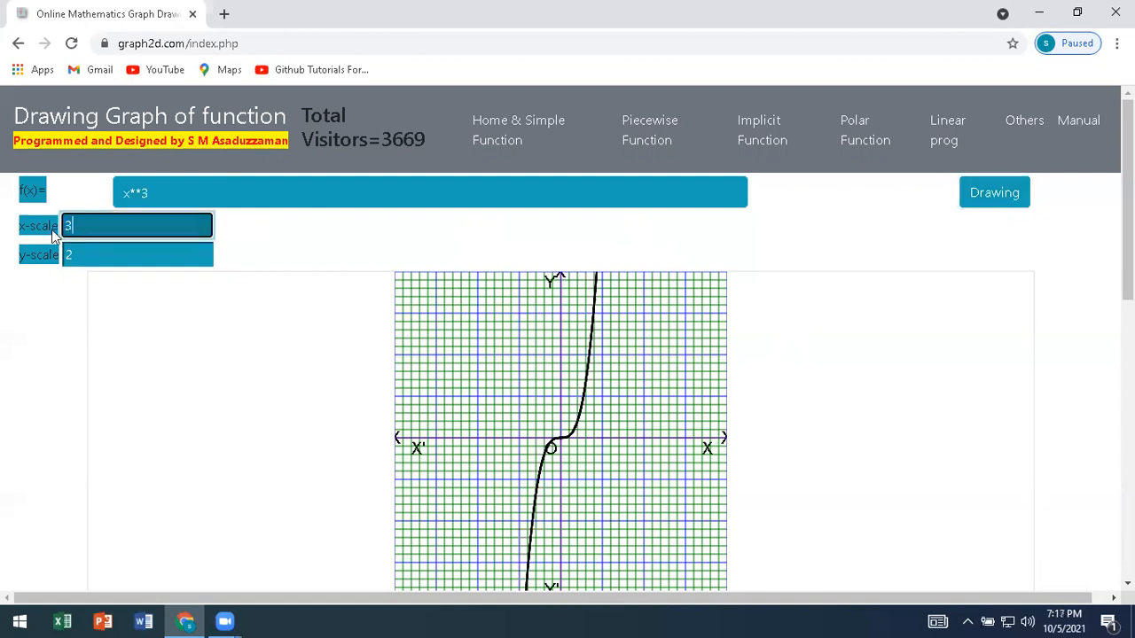
left_click(98, 257)
type("1")
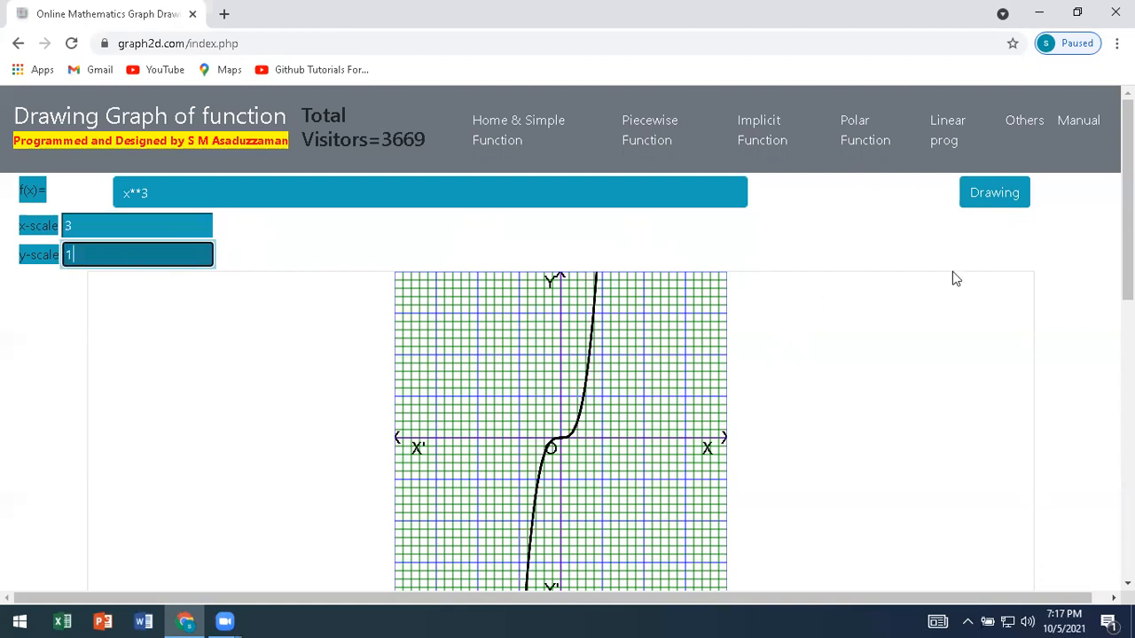
left_click(1008, 197)
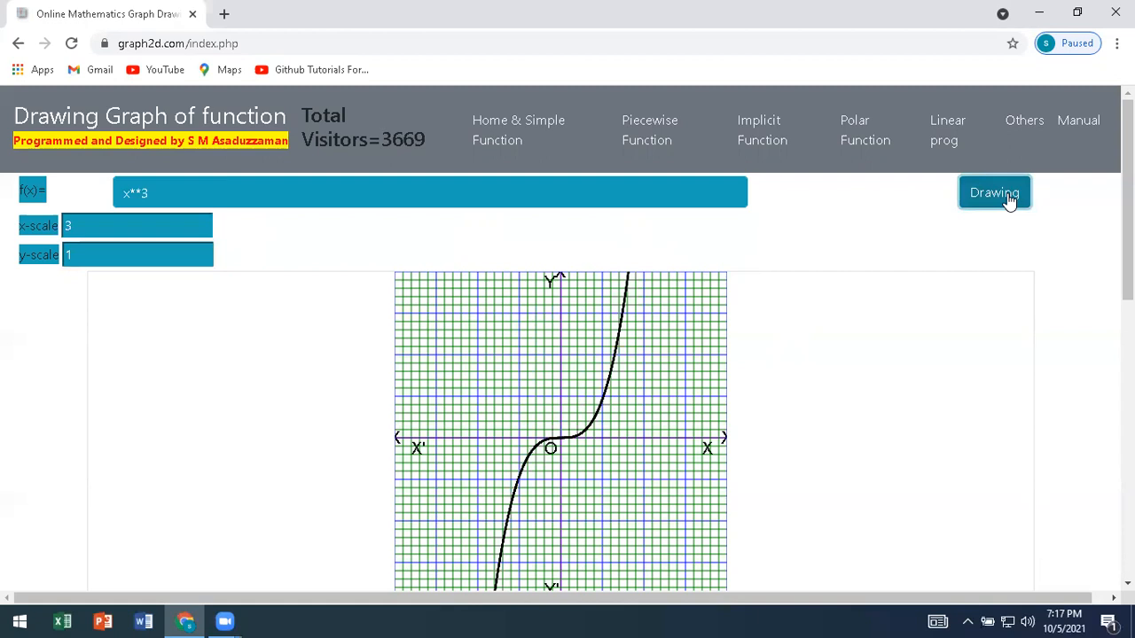
Set the y-scale to 3 and redraw the cubic graph.
left_click(81, 252)
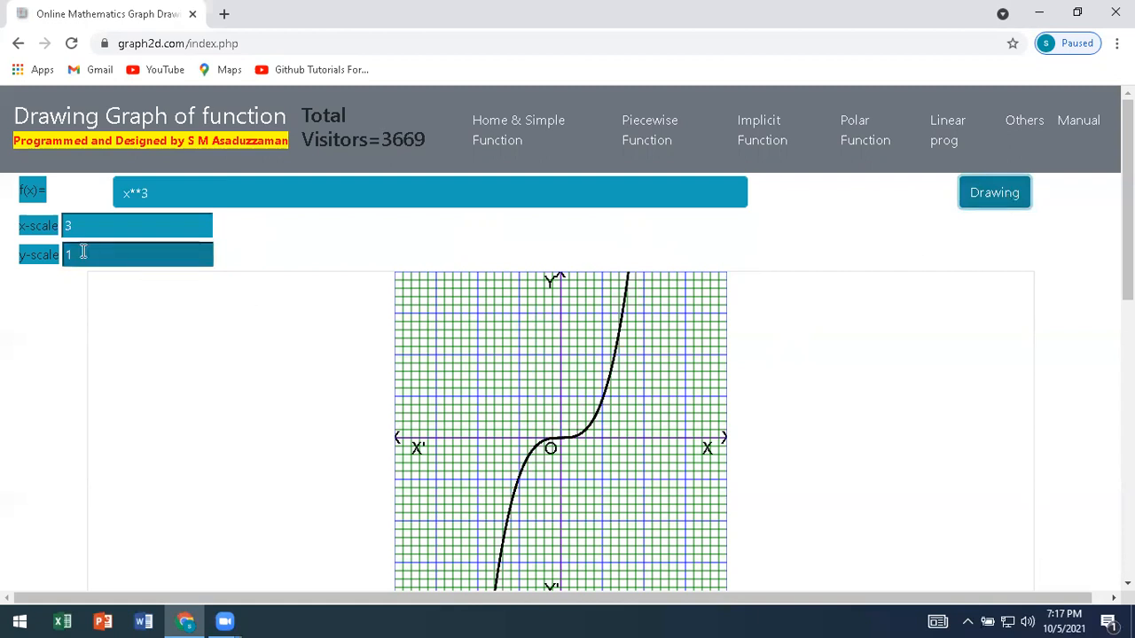
type("3")
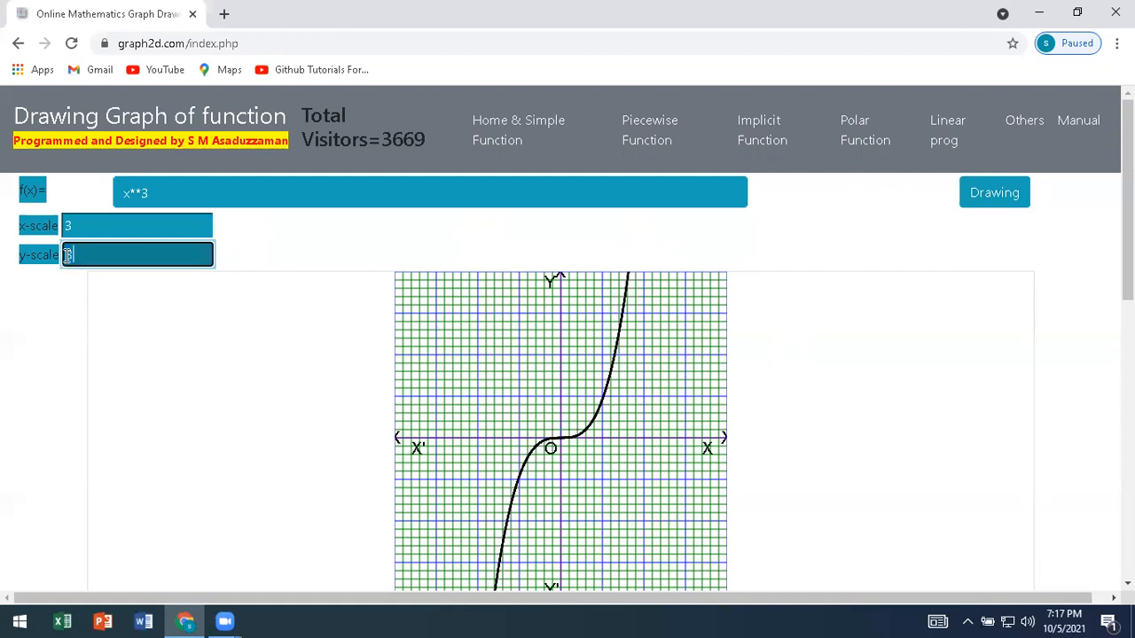
left_click(1011, 207)
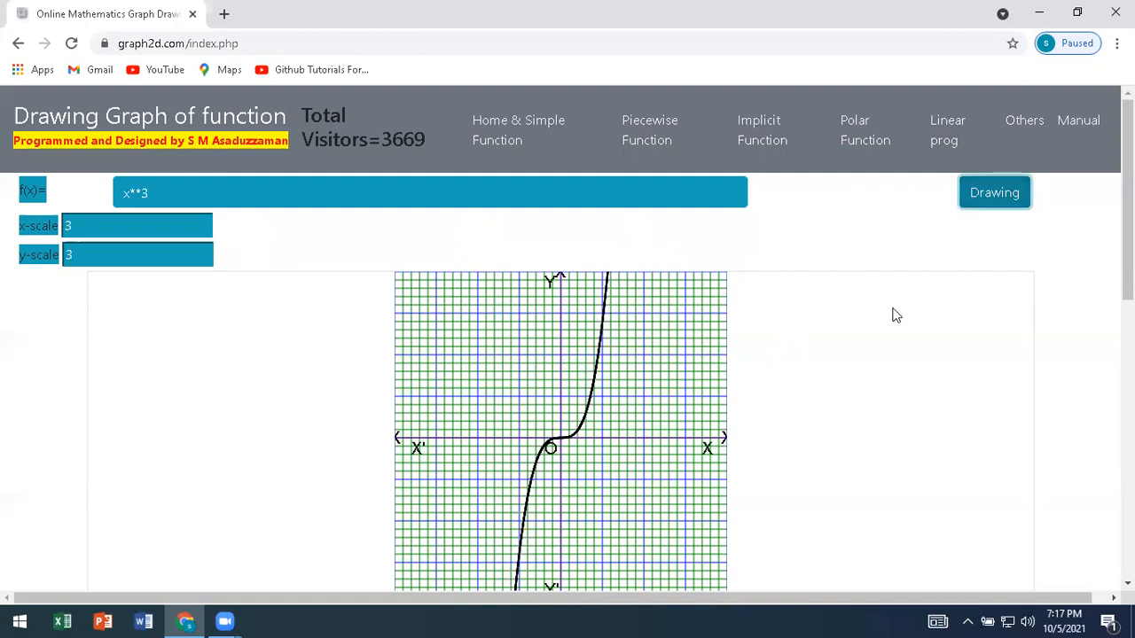
Mark three points on the cubic curve, at about (1.4, 3.3), near the origin, and at about (-1.5, -3.4).
left_click(598, 358)
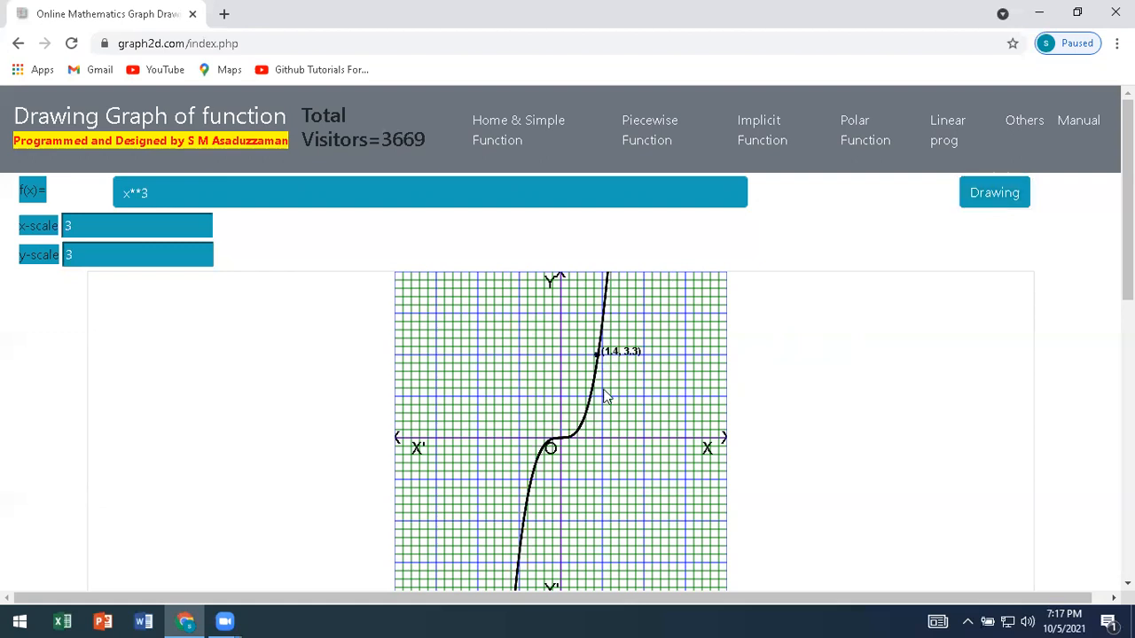
left_click(560, 439)
left_click(523, 521)
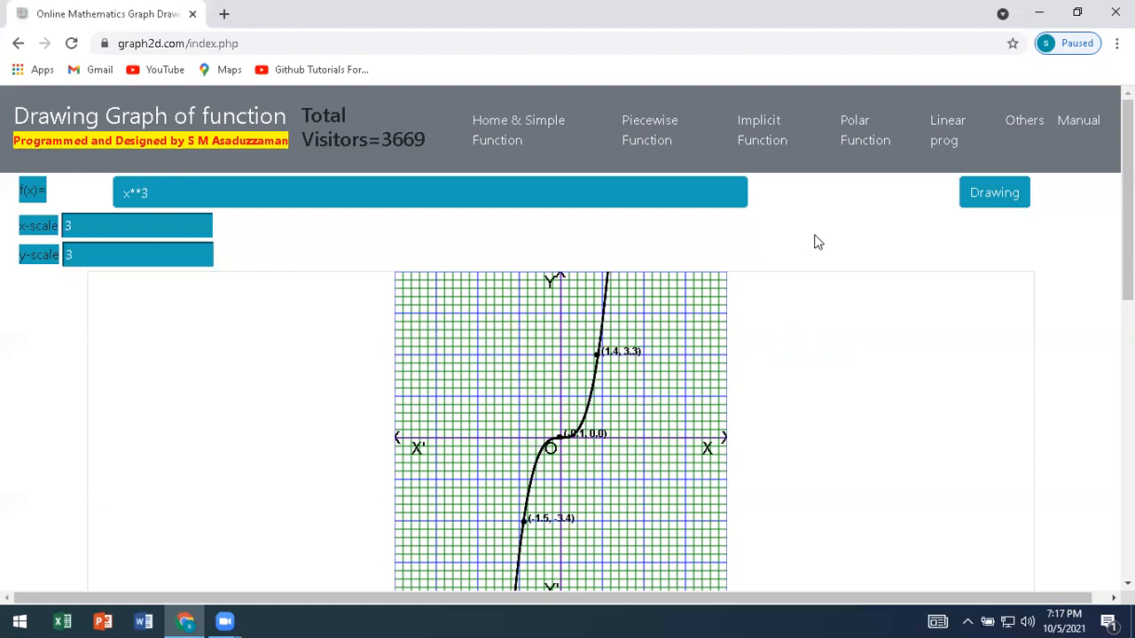
Replace the function with the absolute value Math.abs(x) and draw its graph.
left_click_drag(221, 198, 108, 199)
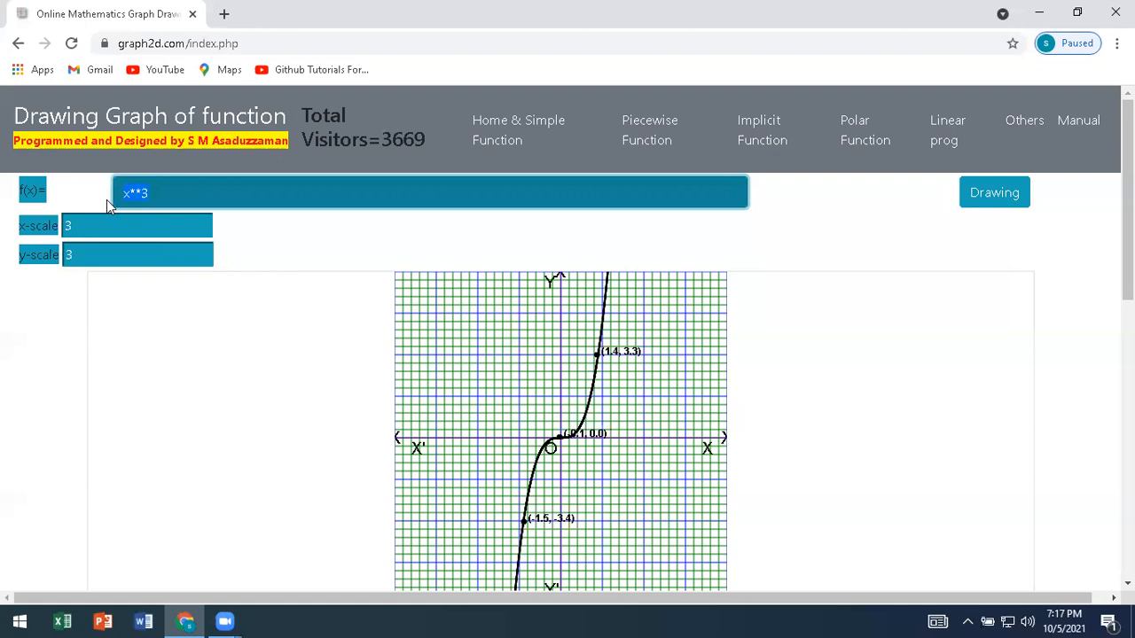
type("Math.")
type("abs(x)")
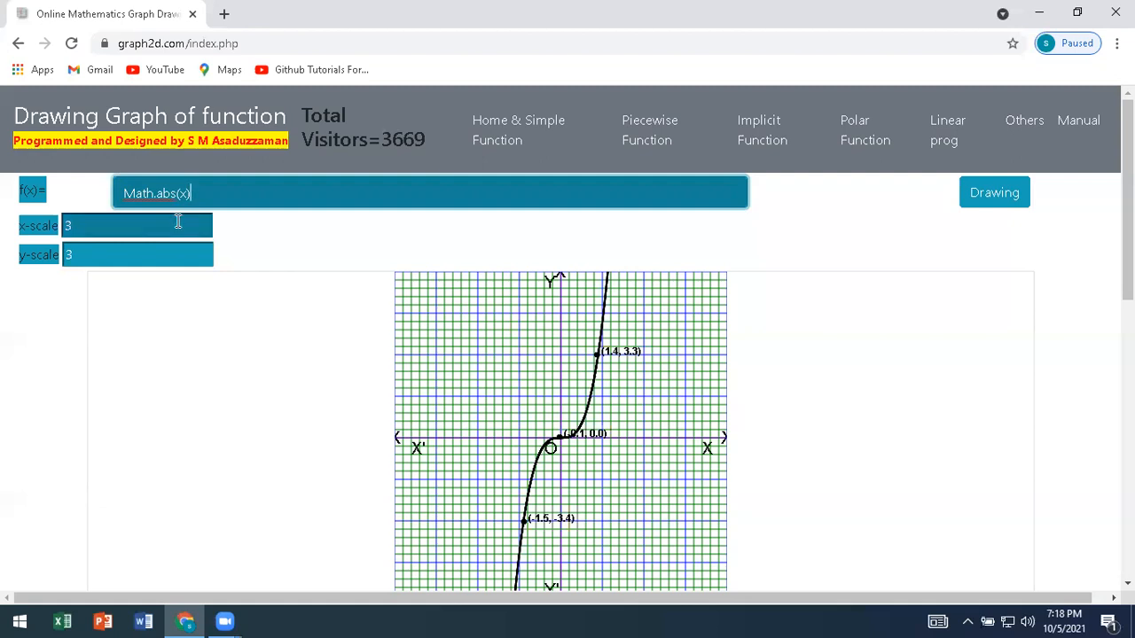
left_click(1000, 205)
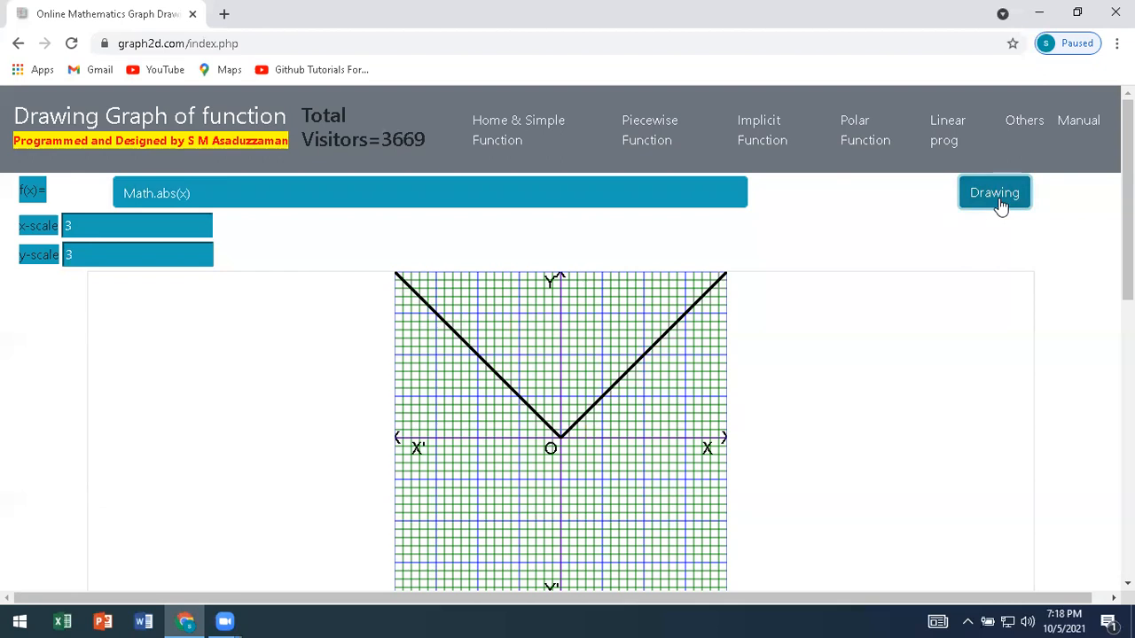
Change the function to Math.abs(x-3) and draw the shifted graph.
left_click(182, 193)
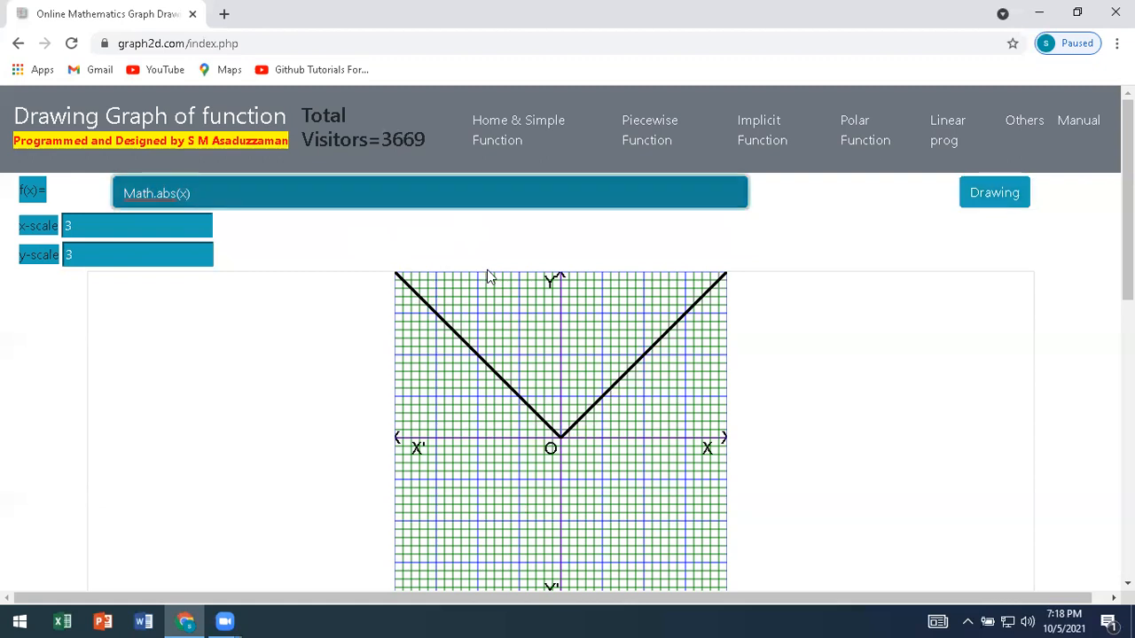
type("-3")
left_click(999, 204)
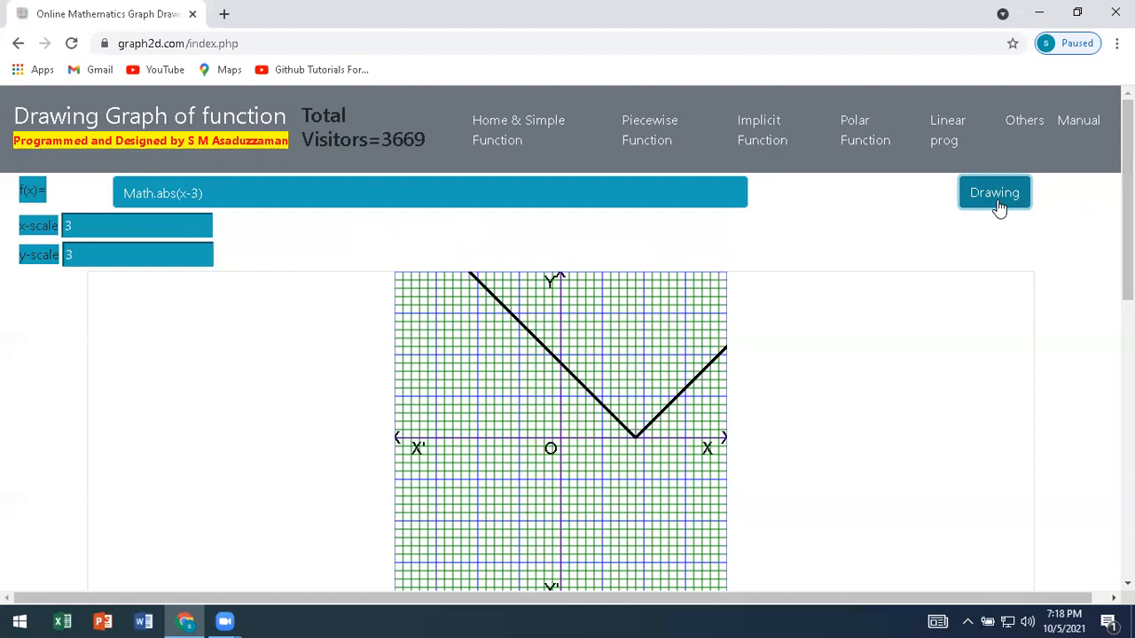
Change the function to Math.abs(x+3) and redraw the graph.
left_click(190, 194)
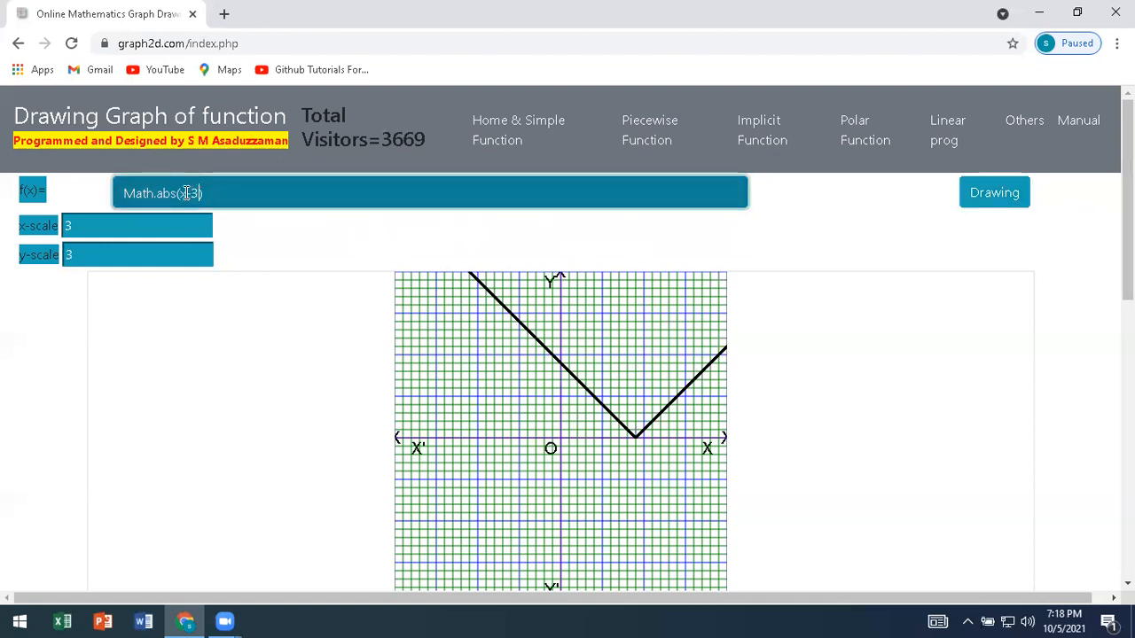
key("BackSpace")
type("+")
left_click(993, 203)
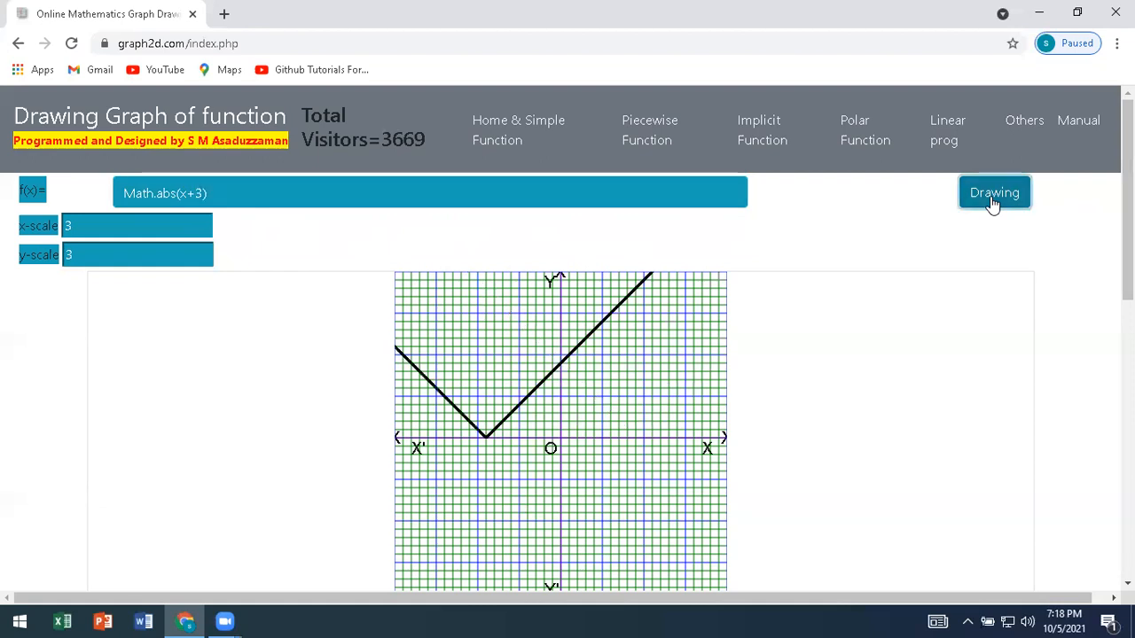
Multiply x by 2 inside the absolute value, giving Math.abs(2*x+3), and draw the graph.
left_click(184, 195)
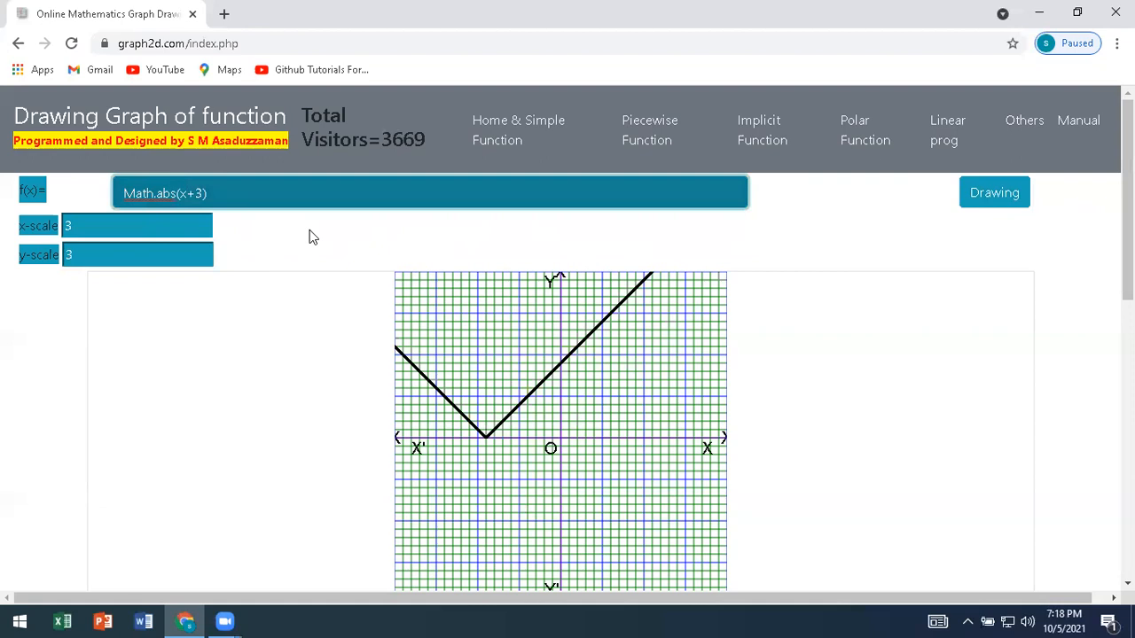
type("2*")
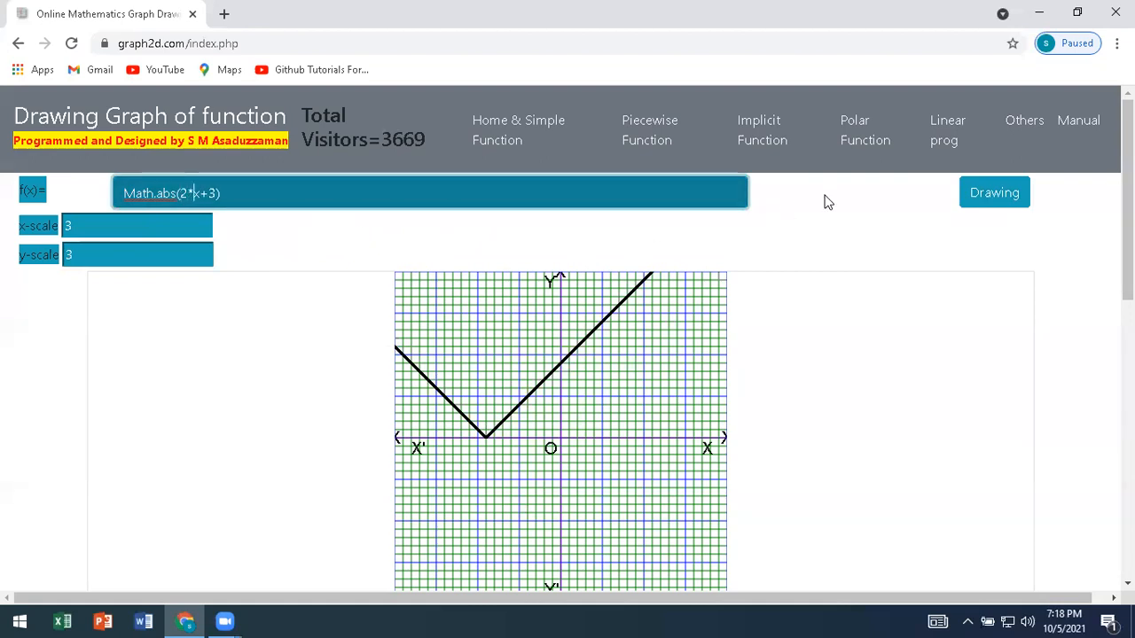
left_click(991, 202)
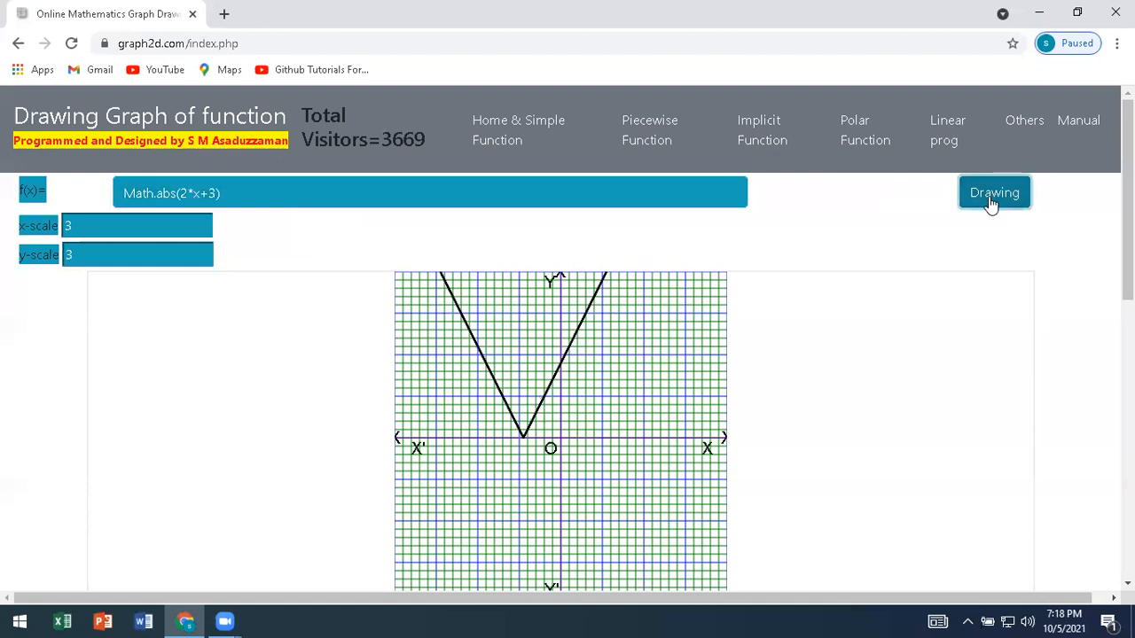
Add 5 to the absolute value function, giving Math.abs(2*x+3)+5, and draw its graph.
left_click(247, 197)
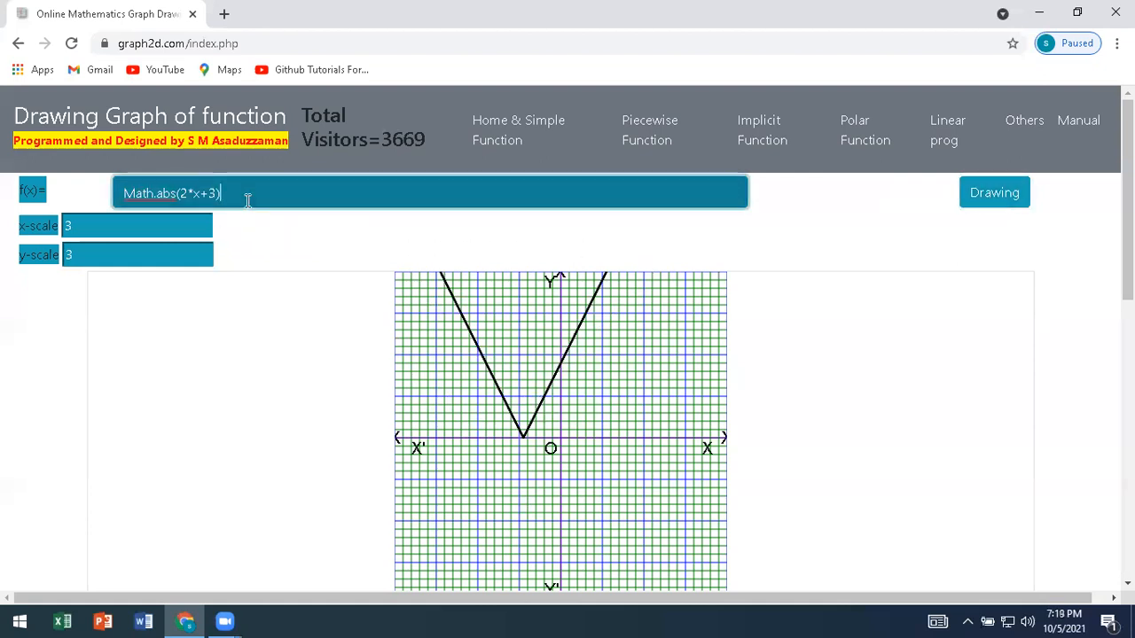
type("+5")
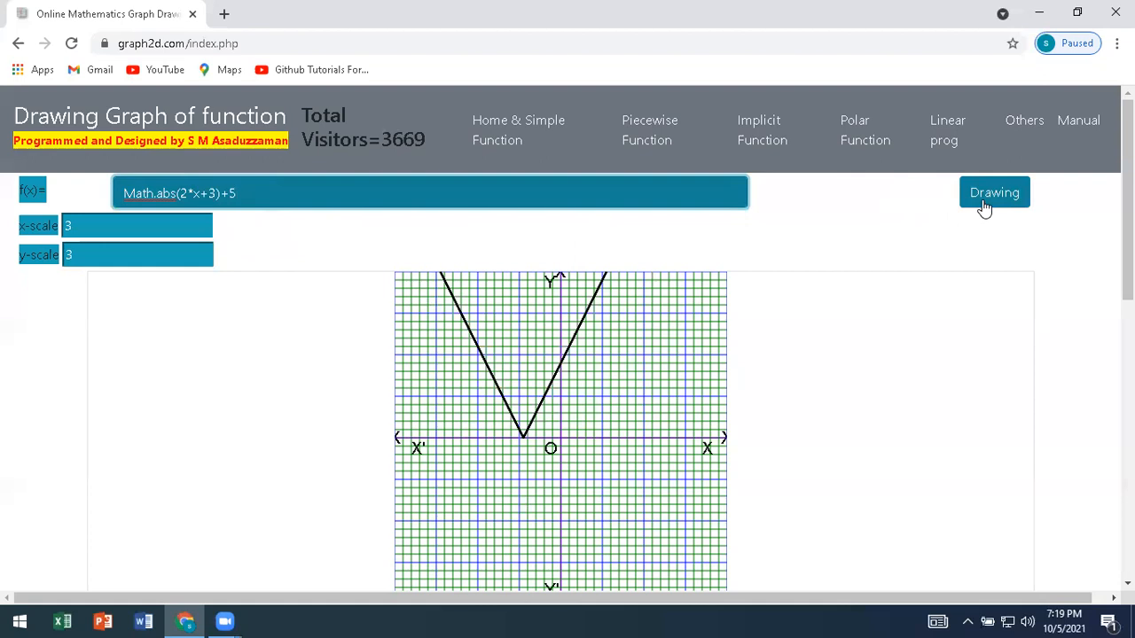
left_click(985, 208)
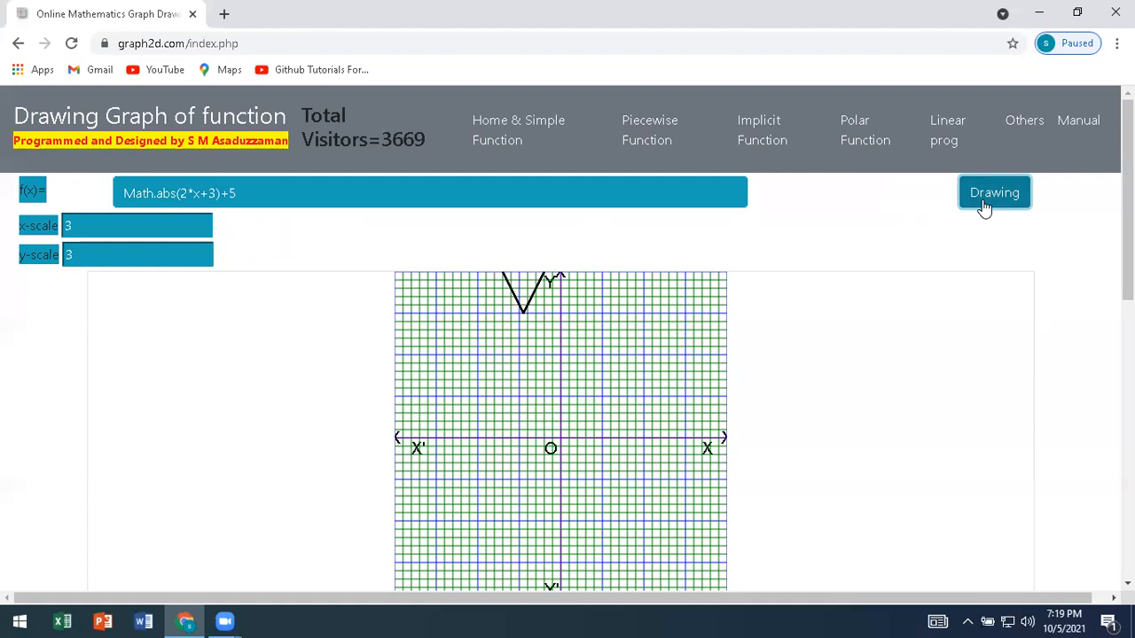
Change the added constant to minus 5, giving Math.abs(2*x+3)-5, and redraw the graph.
left_click(230, 194)
left_click_drag(230, 193, 224, 199)
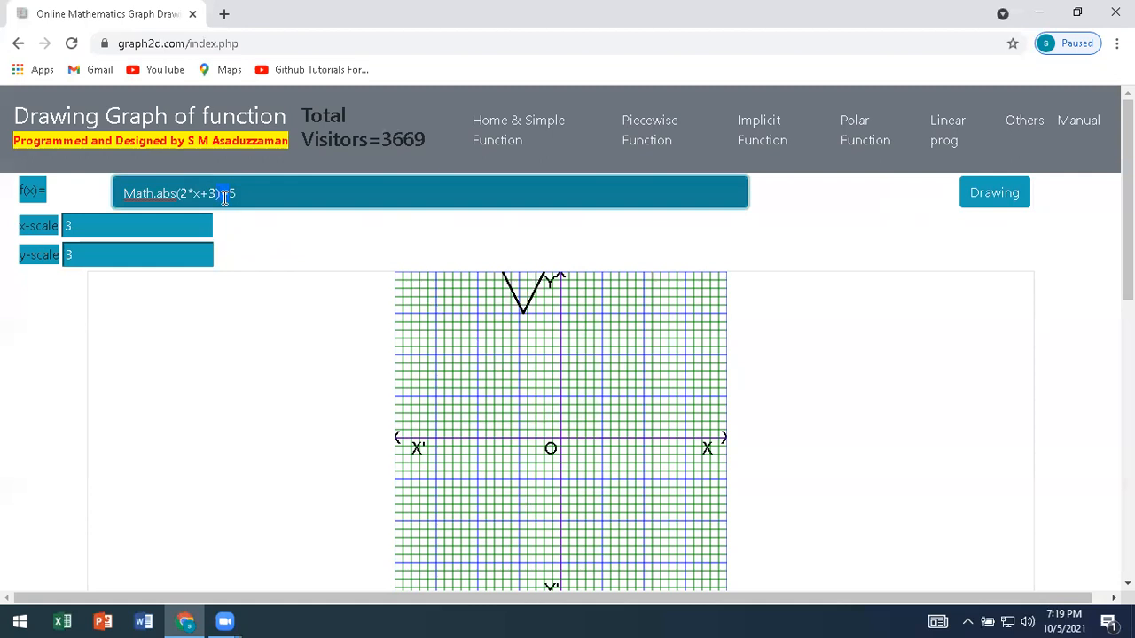
key("BackSpace")
type("-")
left_click(982, 198)
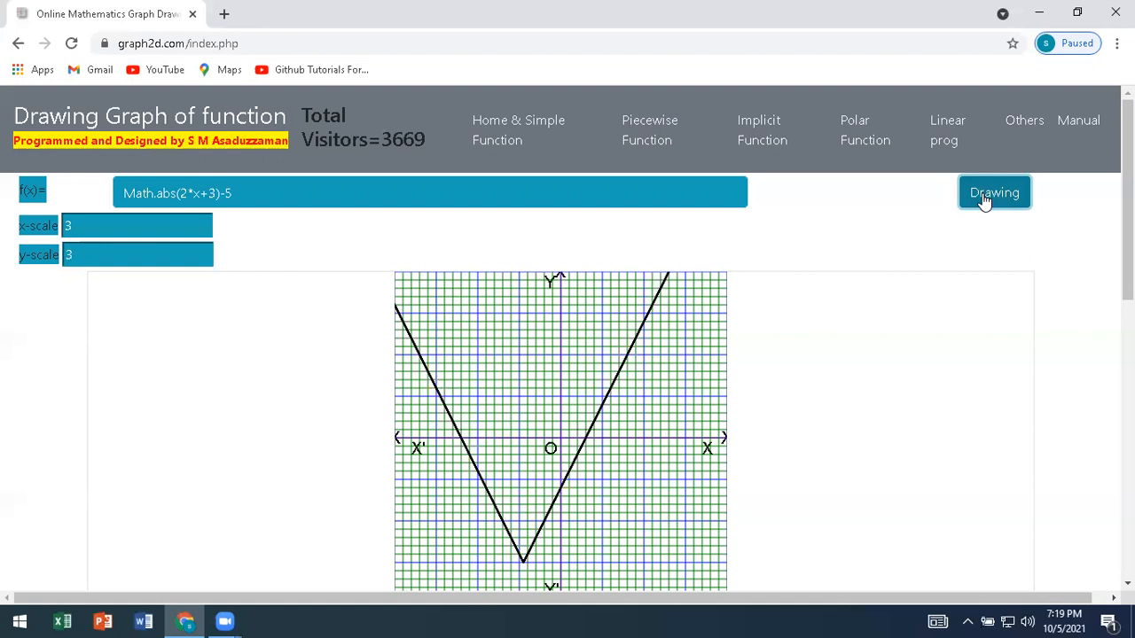
Replace the absolute value function with the sine function Math.sin(x) and draw its graph.
mouse_move(254, 200)
left_mouse_down()
mouse_move(175, 203)
mouse_move(289, 195)
left_mouse_up()
left_click(156, 193)
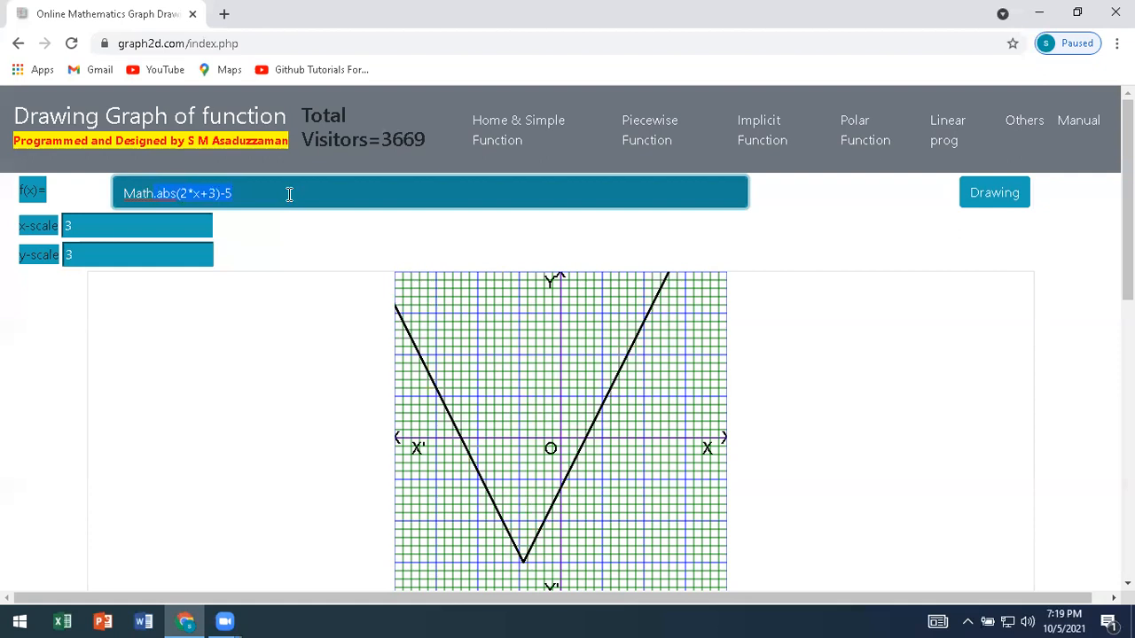
key("BackSpace")
key("BackSpace")
type("sin(x)")
left_click(152, 194)
type(".")
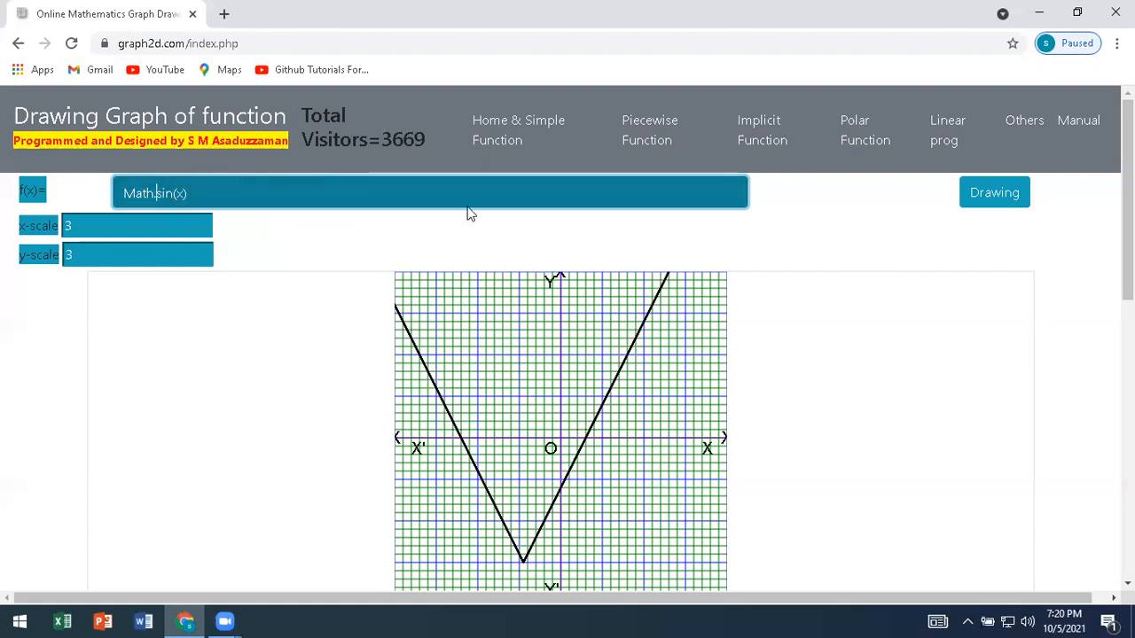
left_click(973, 206)
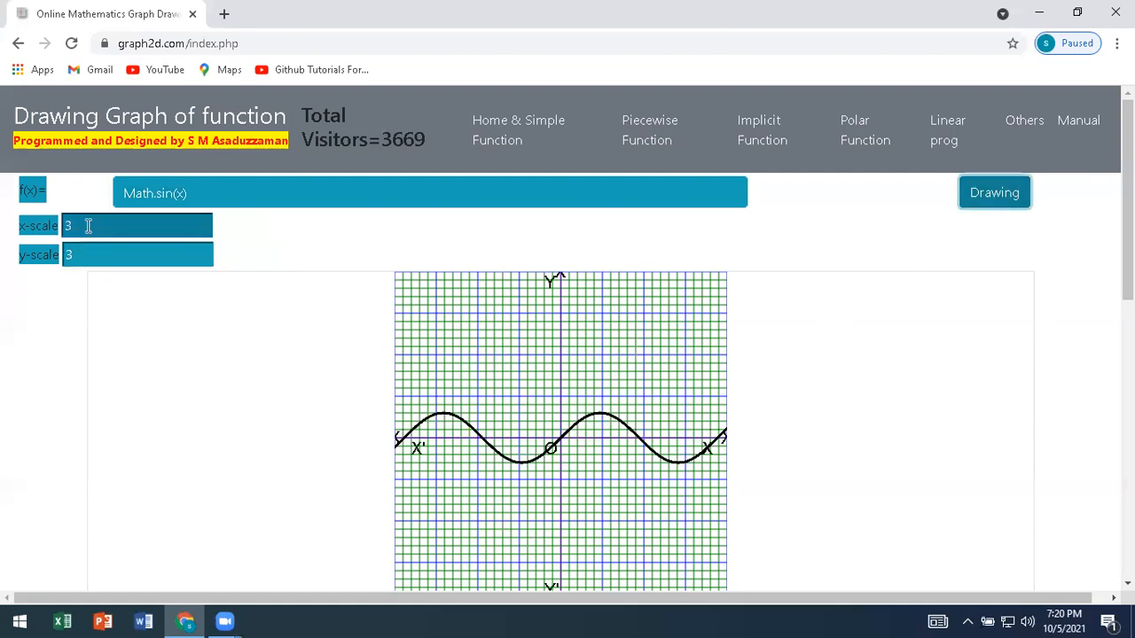
Set both the x-scale and y-scale to 1 and redraw the sine curve.
left_click_drag(86, 225, 66, 228)
type("1")
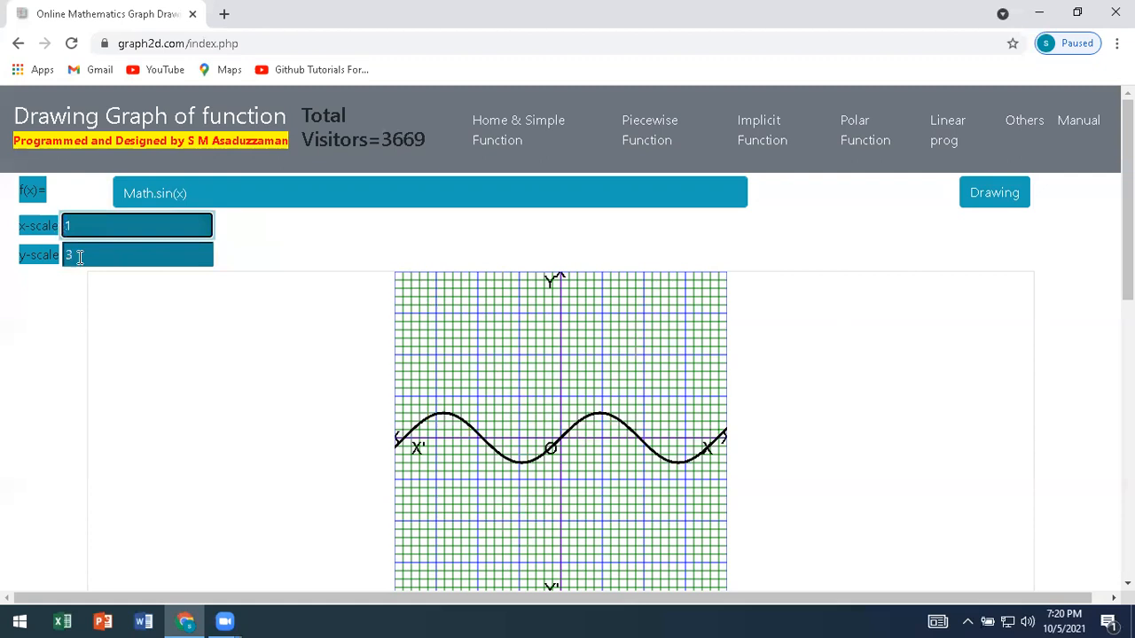
left_click(81, 256)
key("BackSpace")
type("1")
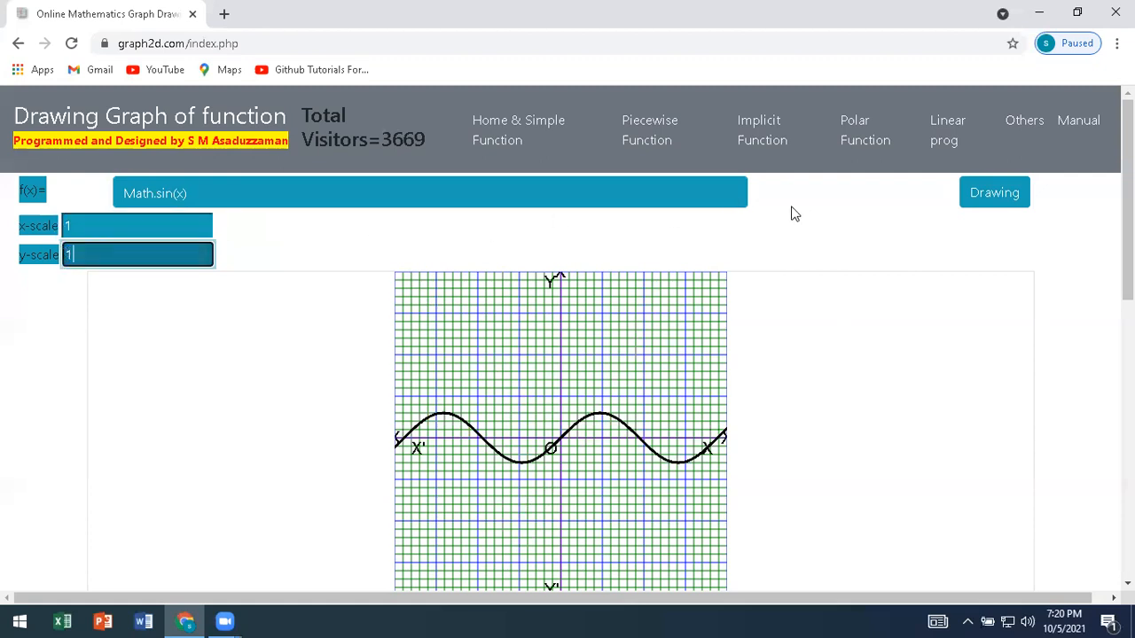
left_click(991, 206)
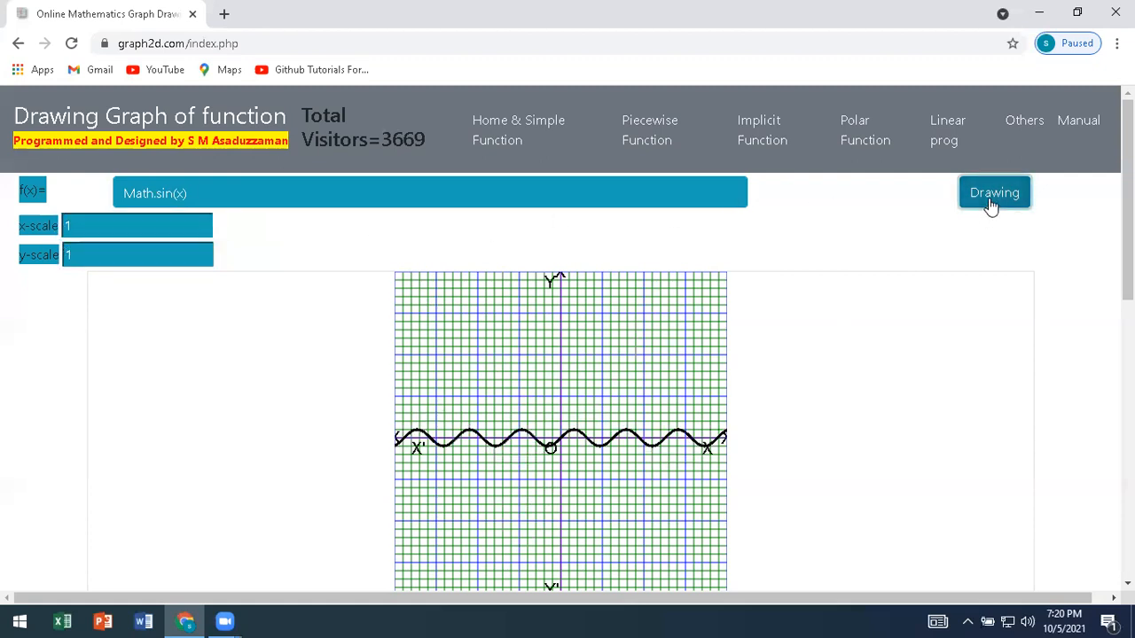
Set the x-scale and y-scale to 5 and redraw the sine curve.
left_click(105, 230)
left_click_drag(105, 229, 54, 242)
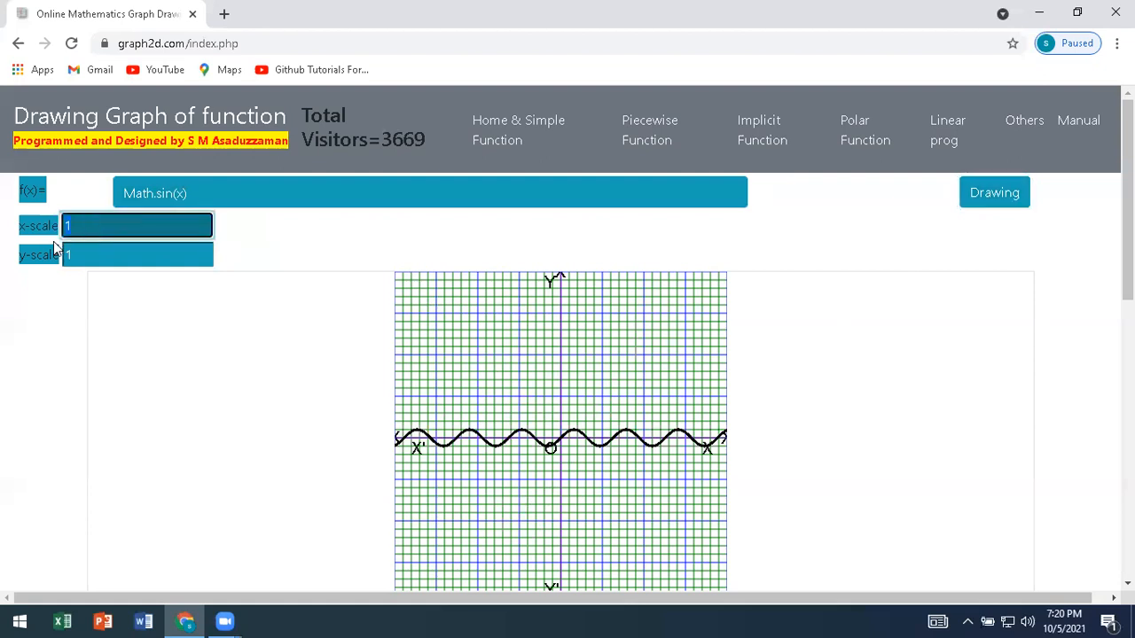
type("5")
key("Tab")
type("5")
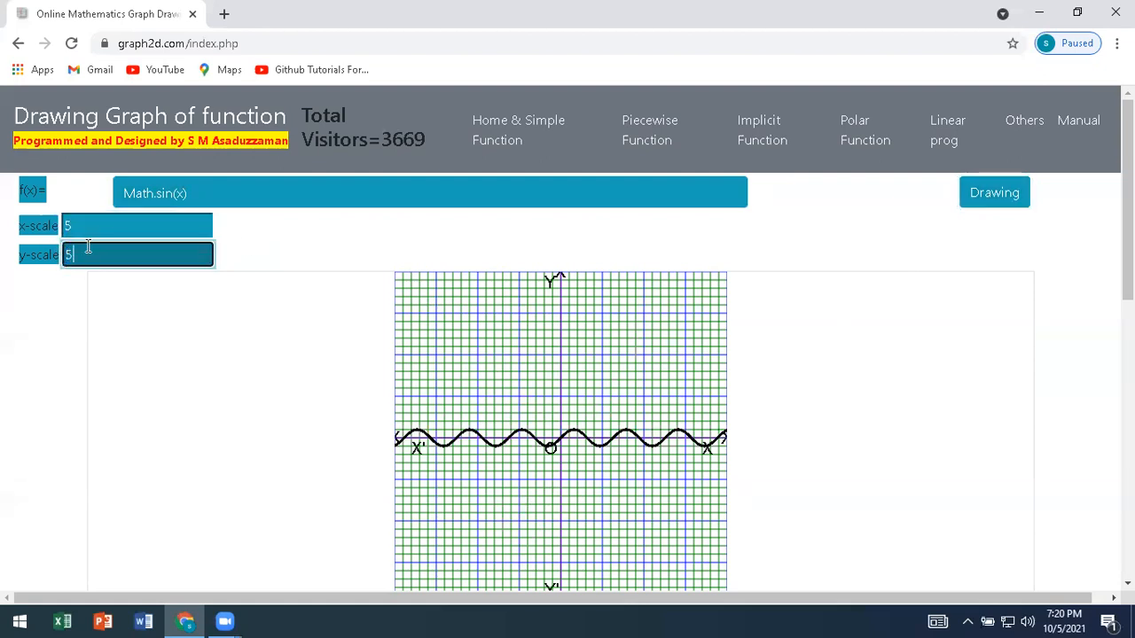
left_click(1009, 208)
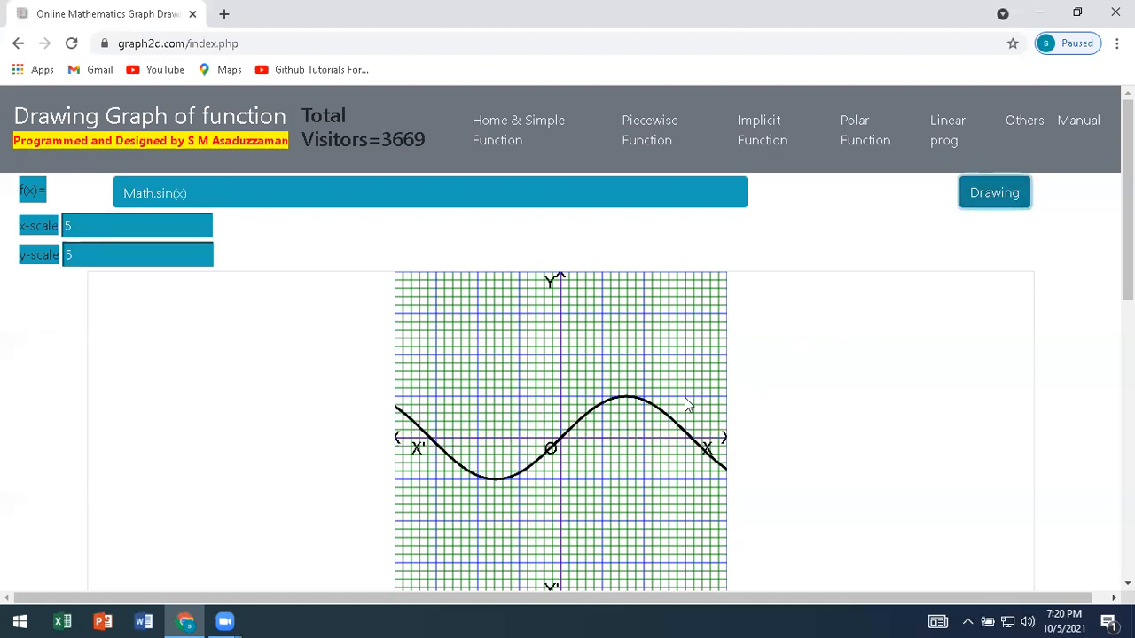
Mark points on the sine curve at its crest about (1.6, 1.0), its trough about (-1.6, -1.0) and the origin.
left_click(626, 404)
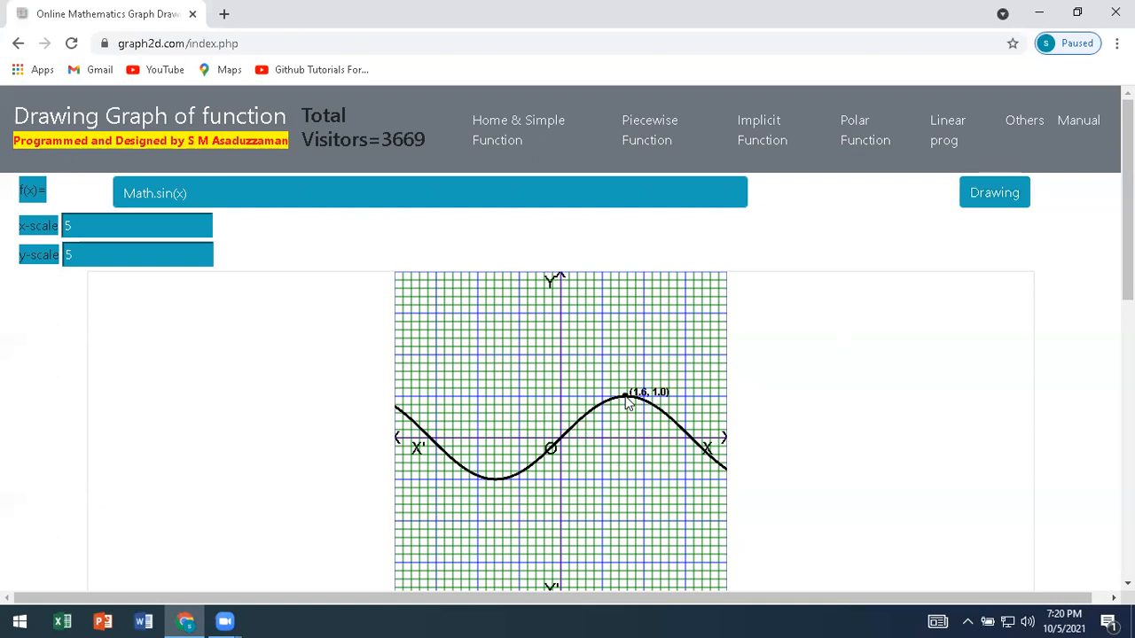
left_click(497, 484)
left_click(564, 445)
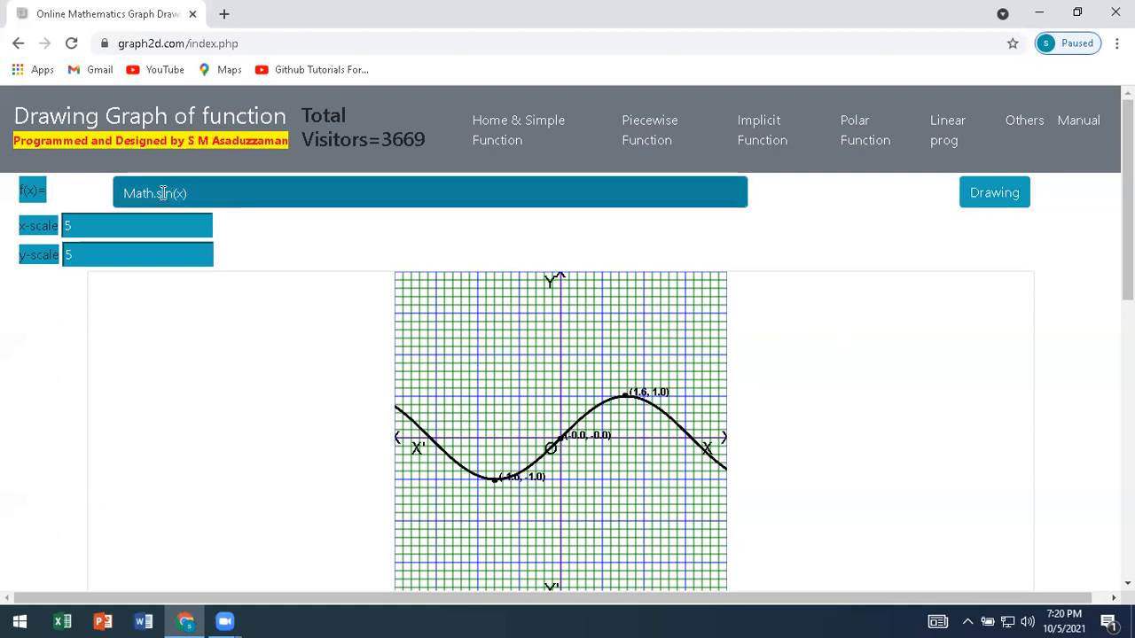
Change the function from sine to tangent, Math.tan(x), and draw its graph.
left_click_drag(157, 193, 174, 192)
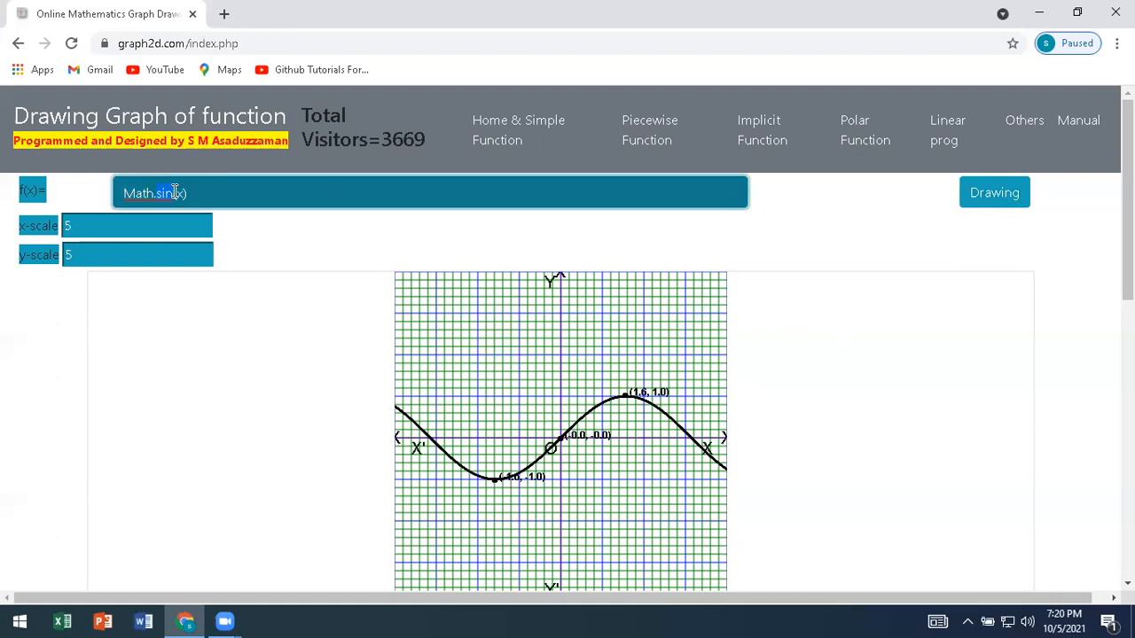
type("tan")
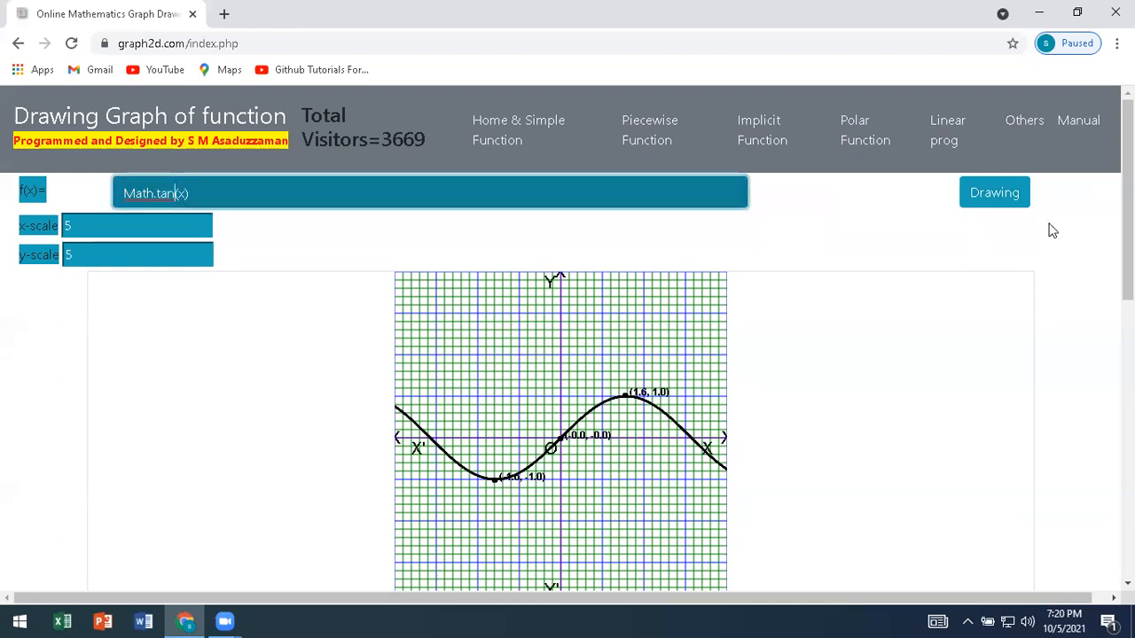
left_click(1018, 205)
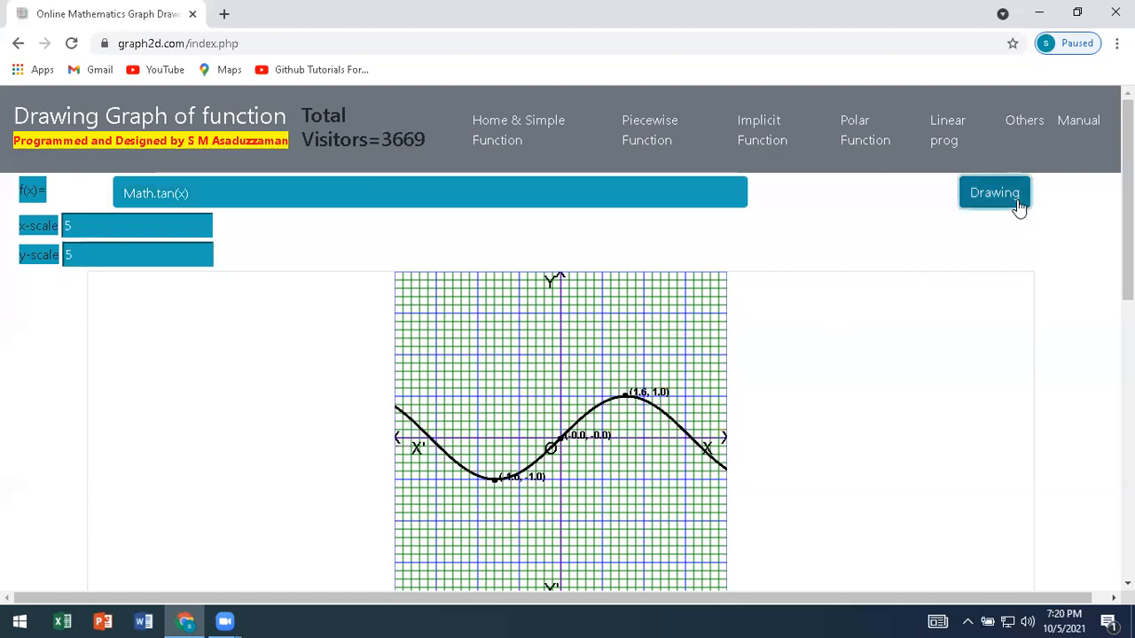
Set the x-scale and y-scale to 3 and redraw the tangent graph.
left_click_drag(90, 235, 64, 227)
type("3")
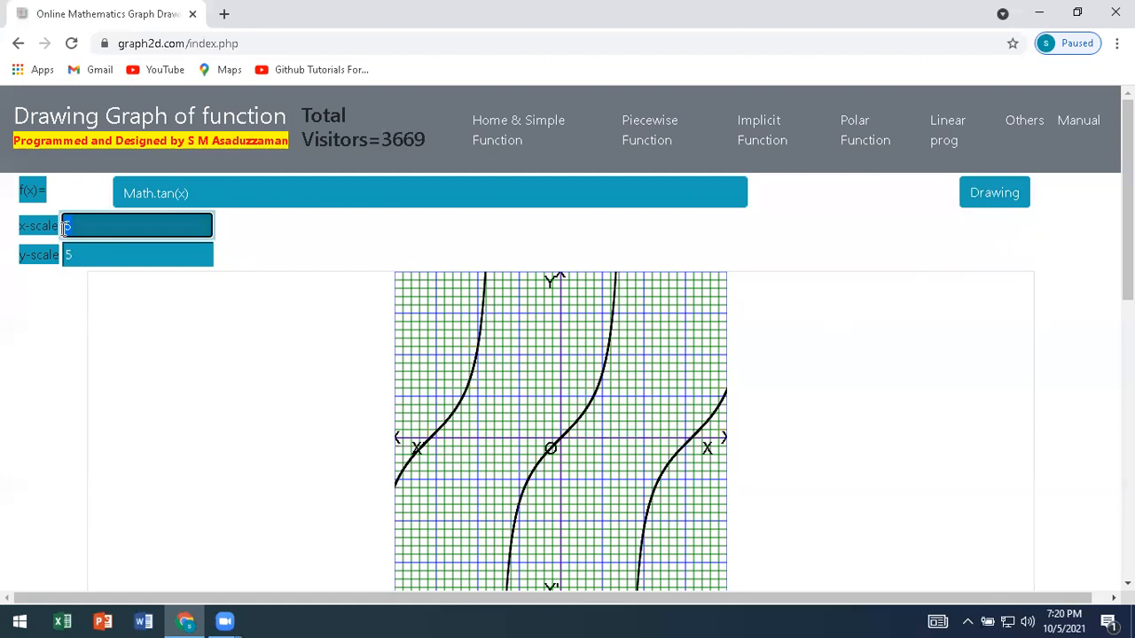
key("Tab")
type("3")
left_click(1003, 194)
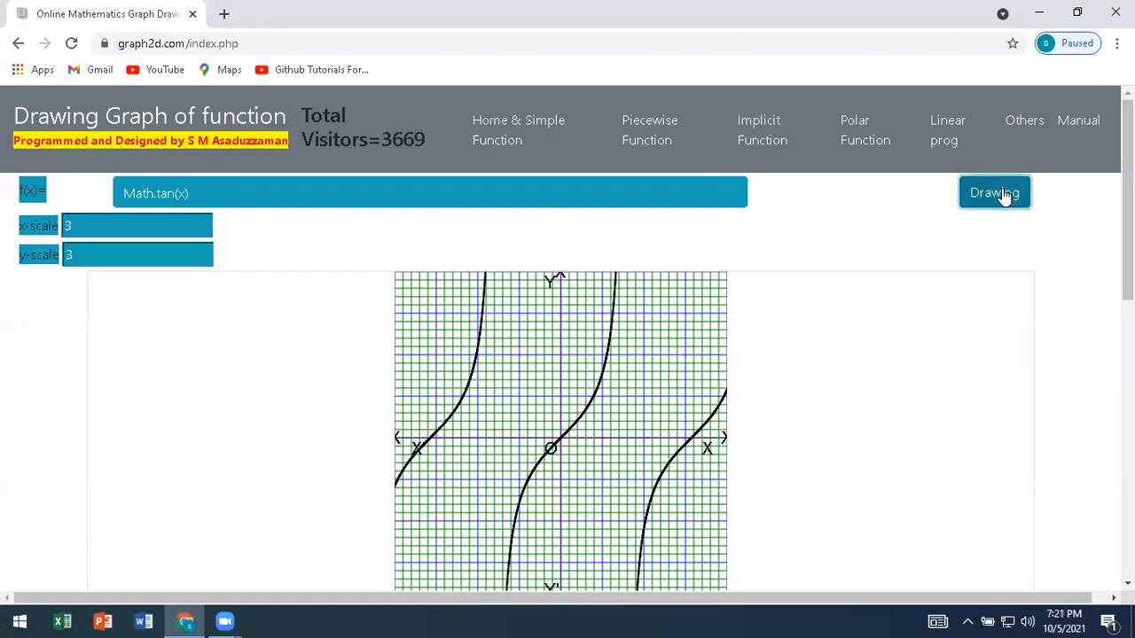
Set the x-scale and y-scale to 1 and redraw the tangent graph.
left_click_drag(101, 227, 69, 256)
type("1")
key("Tab")
type("1")
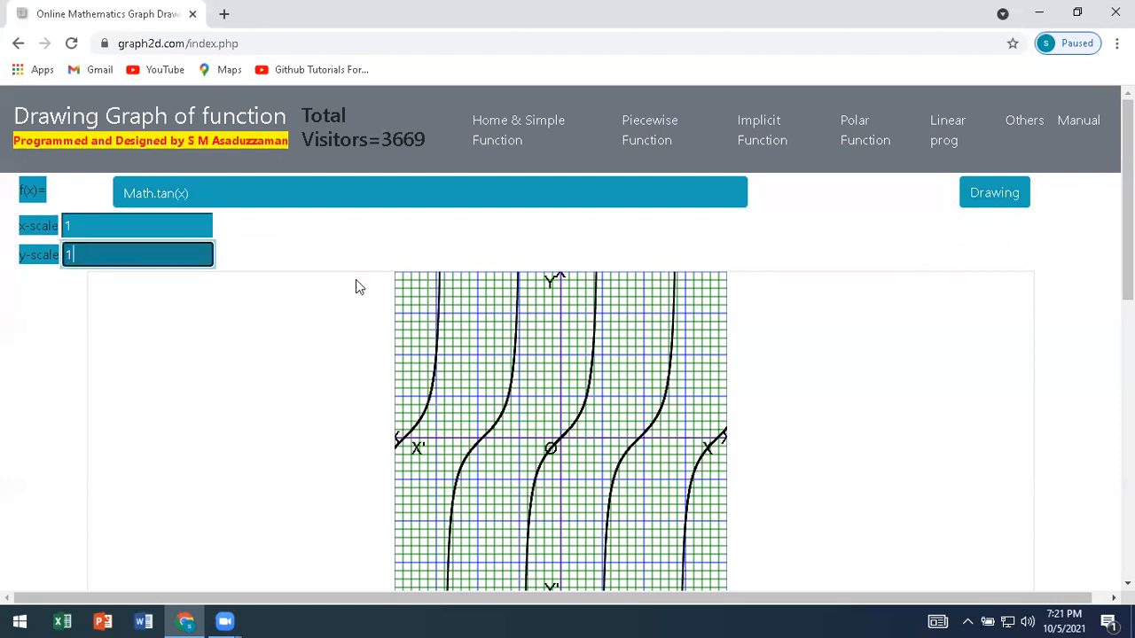
left_click(995, 197)
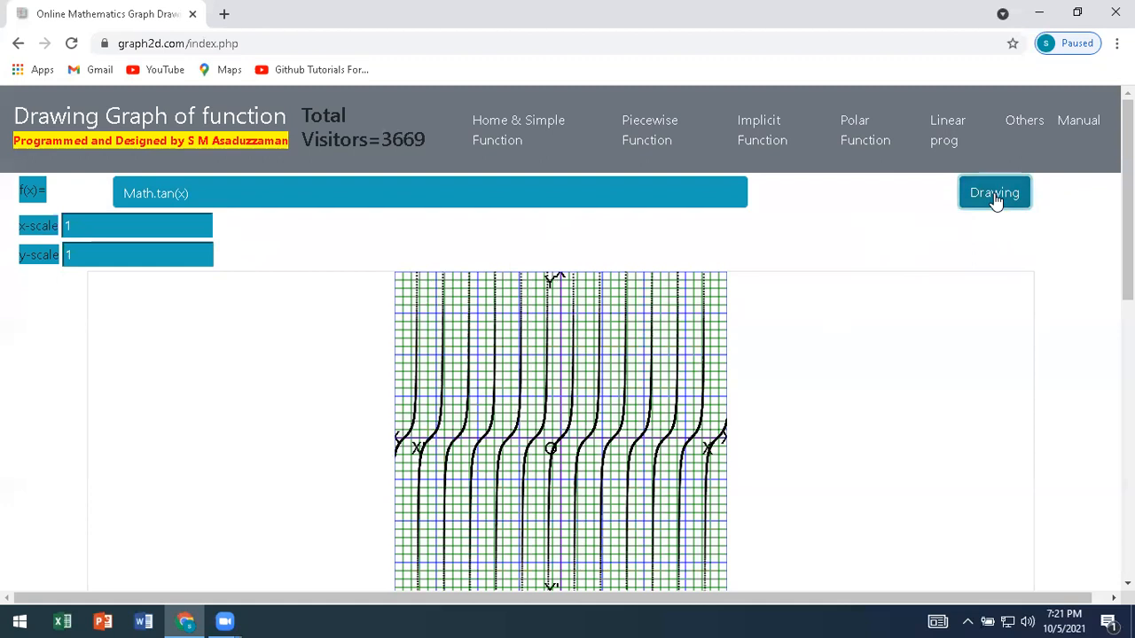
Change the function to the reciprocal of sine, 1/Math.sin(x), and draw its graph.
left_click(207, 196)
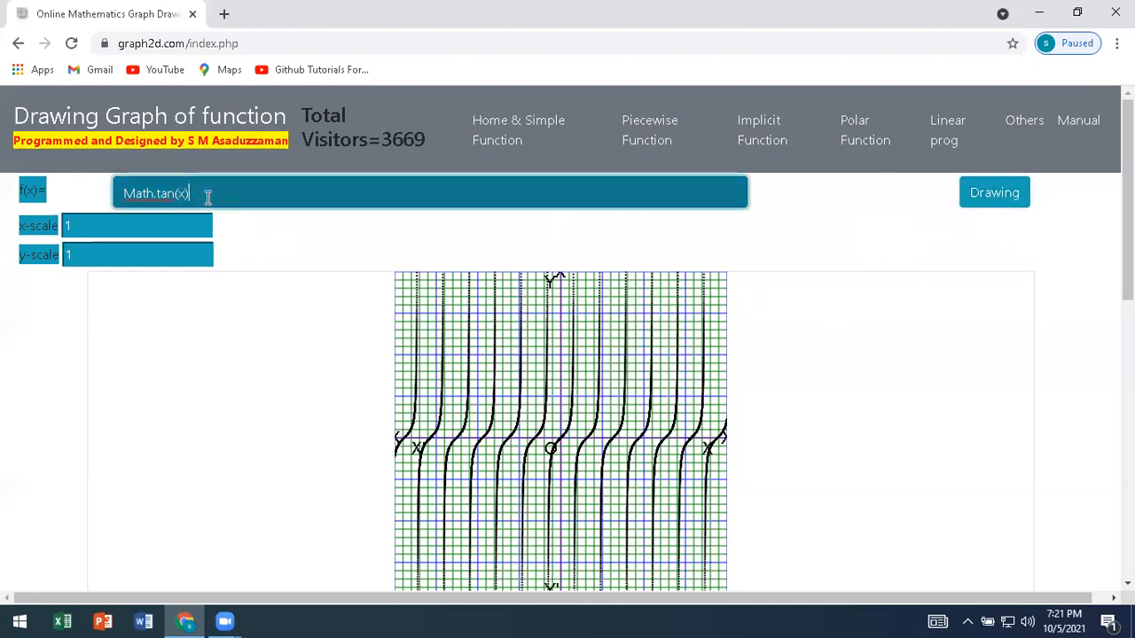
left_click(125, 196)
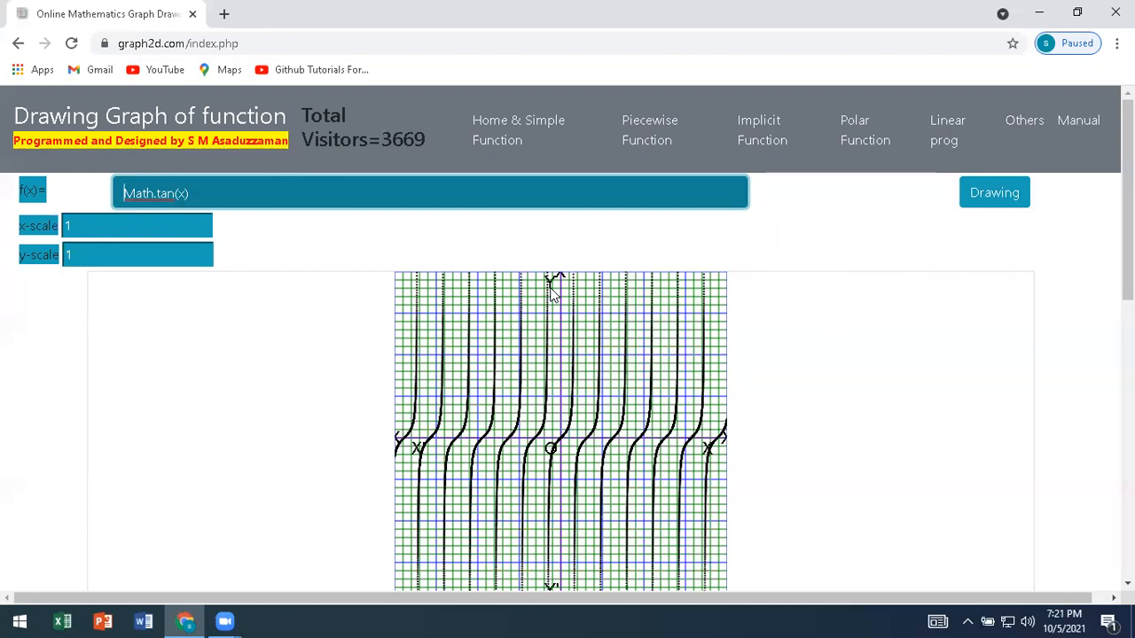
type("1/")
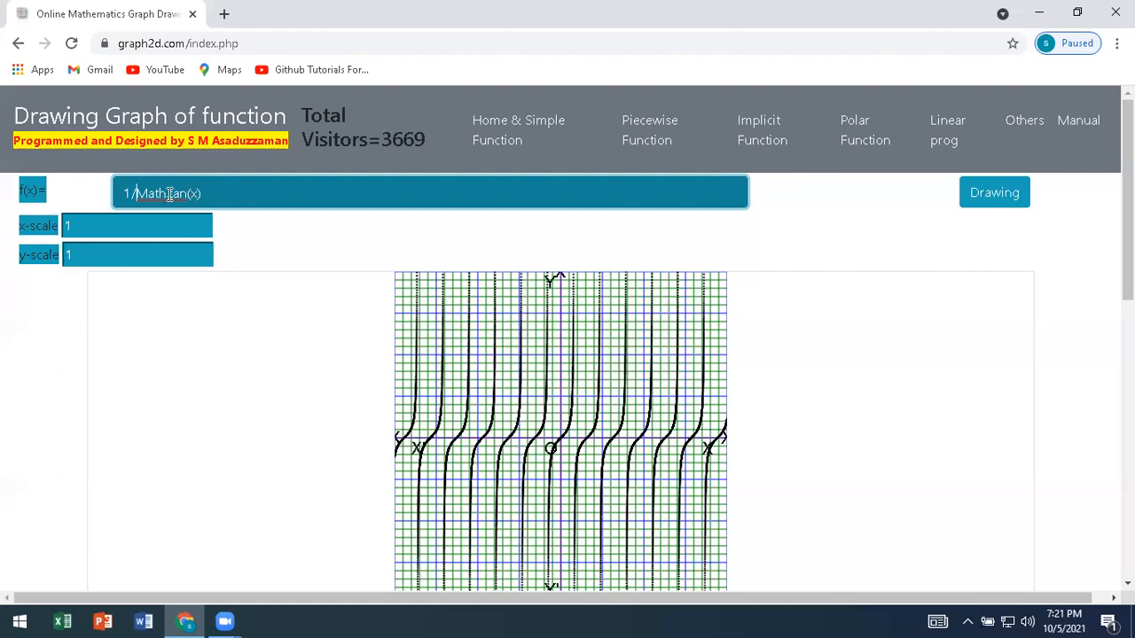
left_click_drag(167, 193, 187, 195)
left_click(166, 193)
type(".")
left_click(993, 204)
left_click(993, 205)
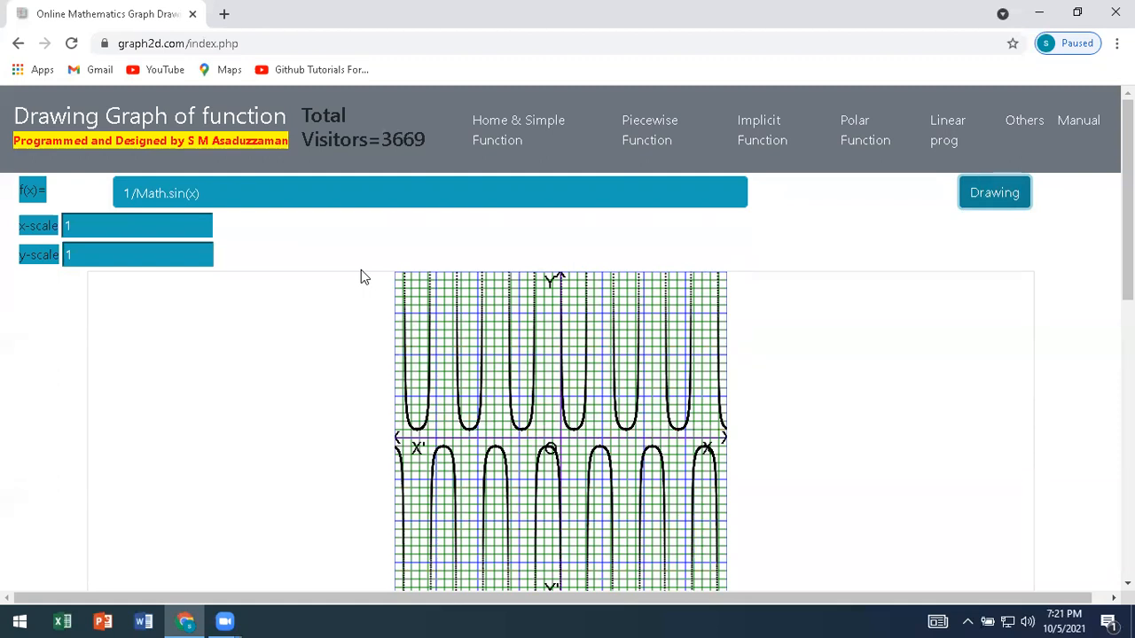
Set the x-scale and y-scale to 2 and redraw the 1/Math.sin(x) graph.
left_click(84, 227)
left_click_drag(84, 227, 70, 227)
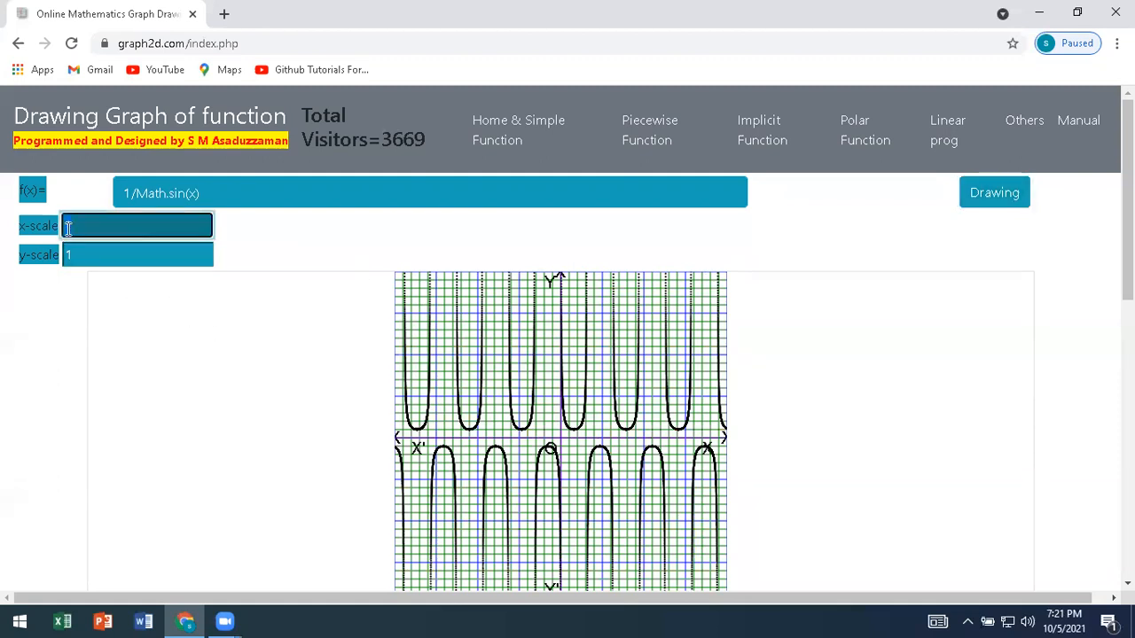
type("2")
key("Tab")
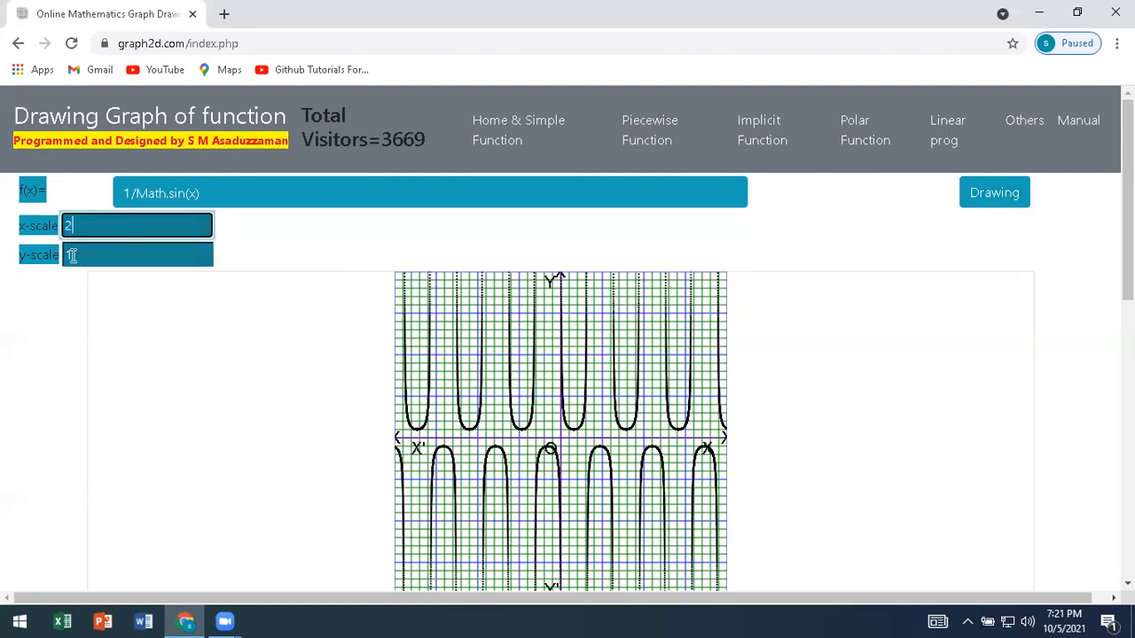
type("2")
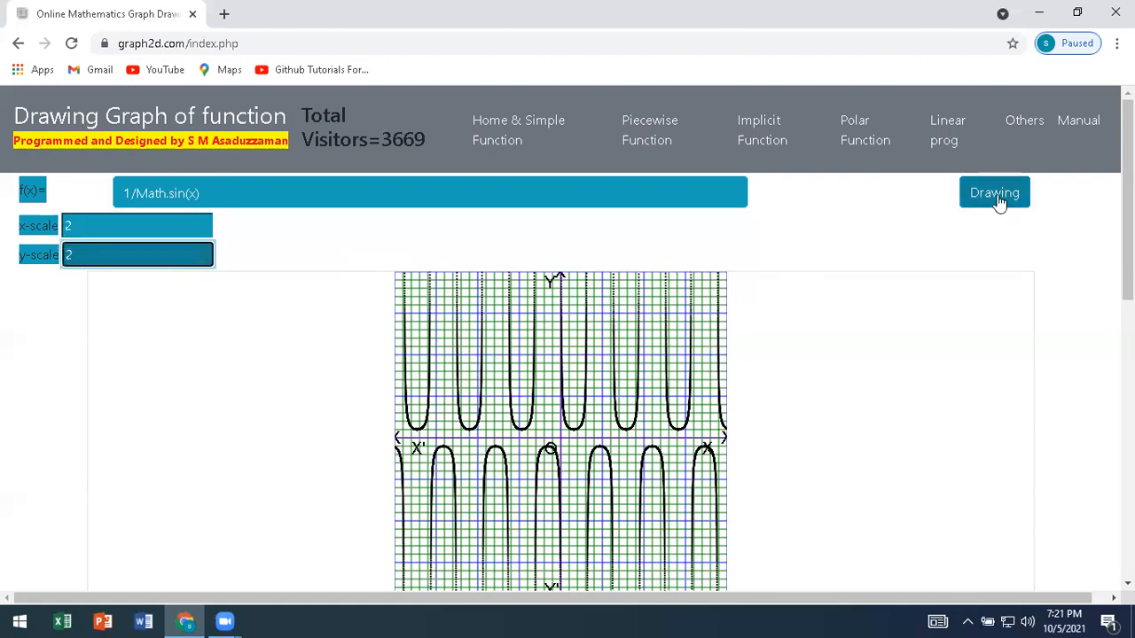
left_click(997, 197)
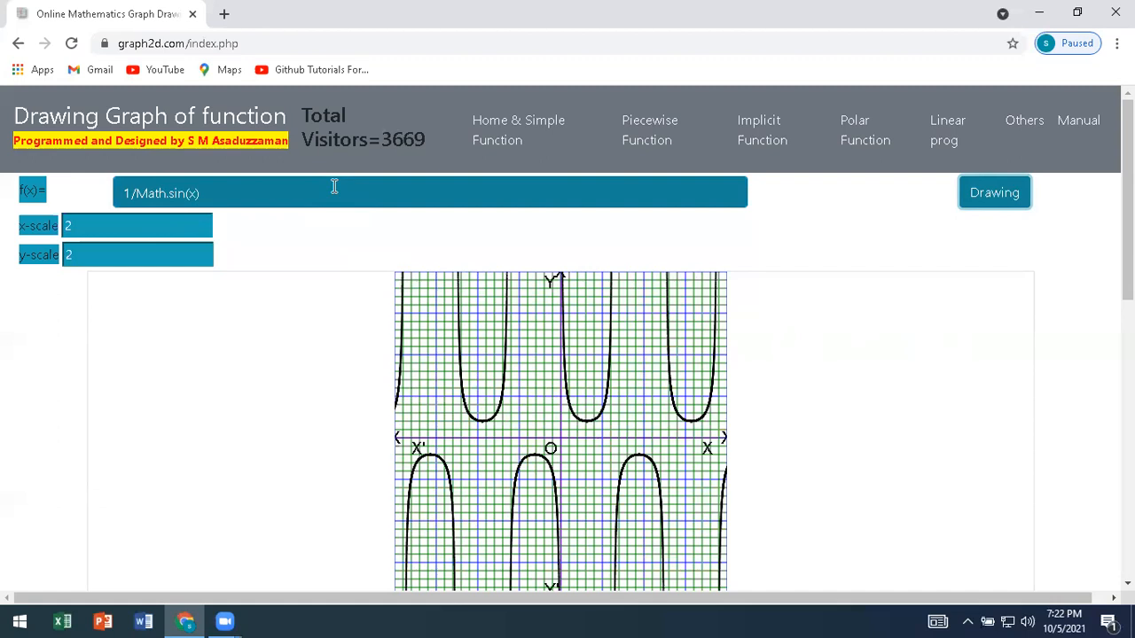
Change the function to the inverse sine Math.asin(x) and draw its graph.
left_click(131, 194)
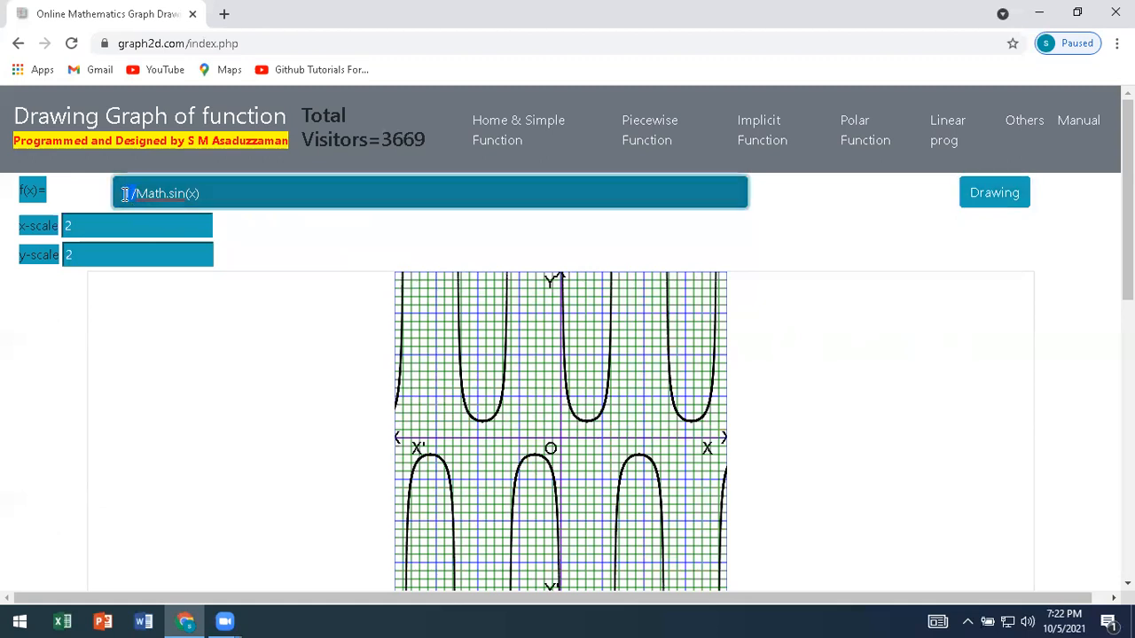
key("Delete")
key("Delete")
left_click(156, 194)
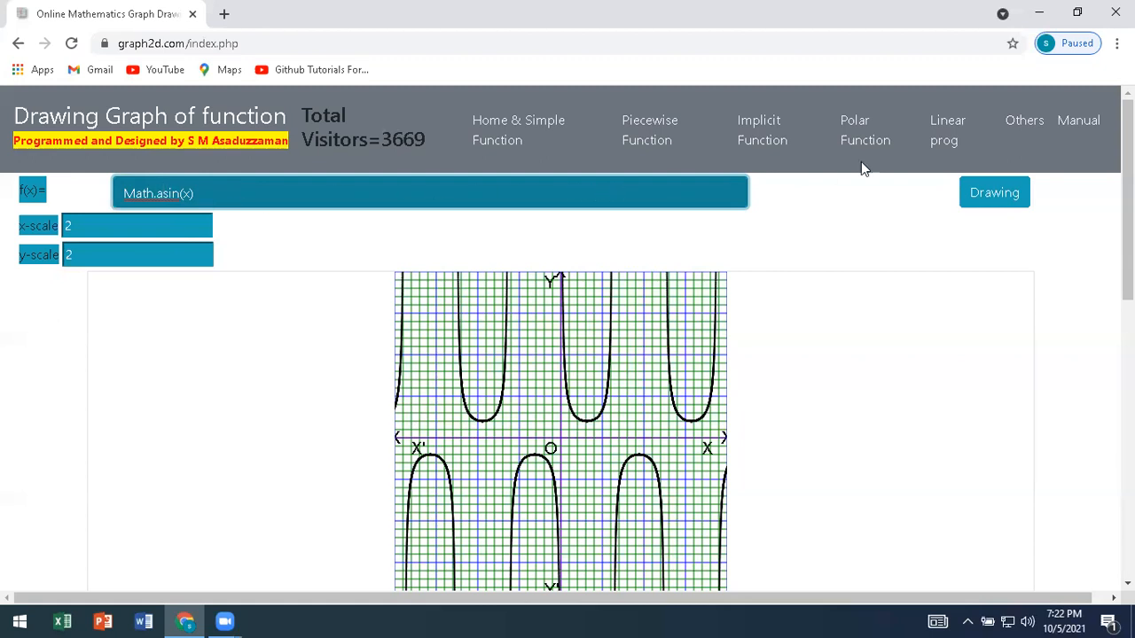
left_click(971, 195)
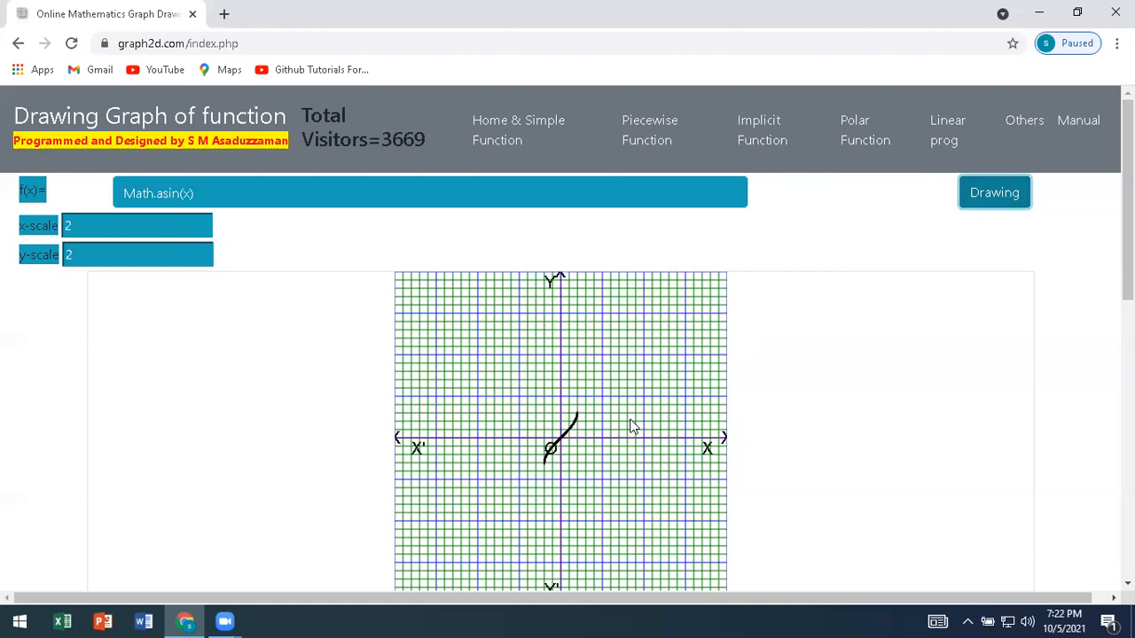
Set the x-scale and y-scale to 5 and redraw the inverse sine graph.
left_click(66, 227)
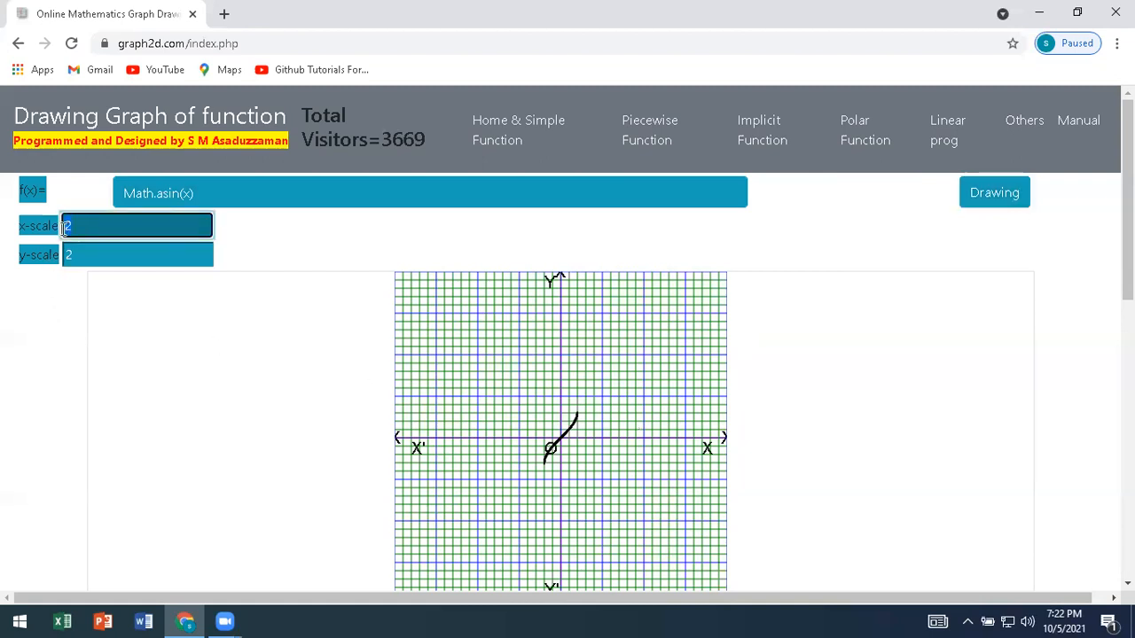
type("5")
double_click(68, 255)
type("5")
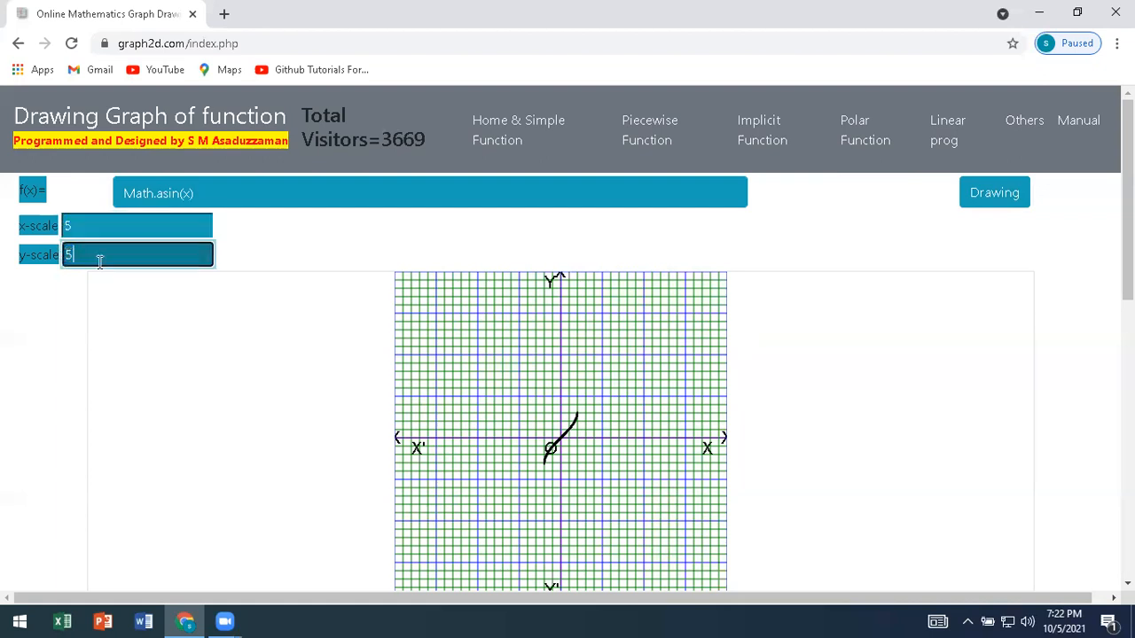
left_click(1001, 215)
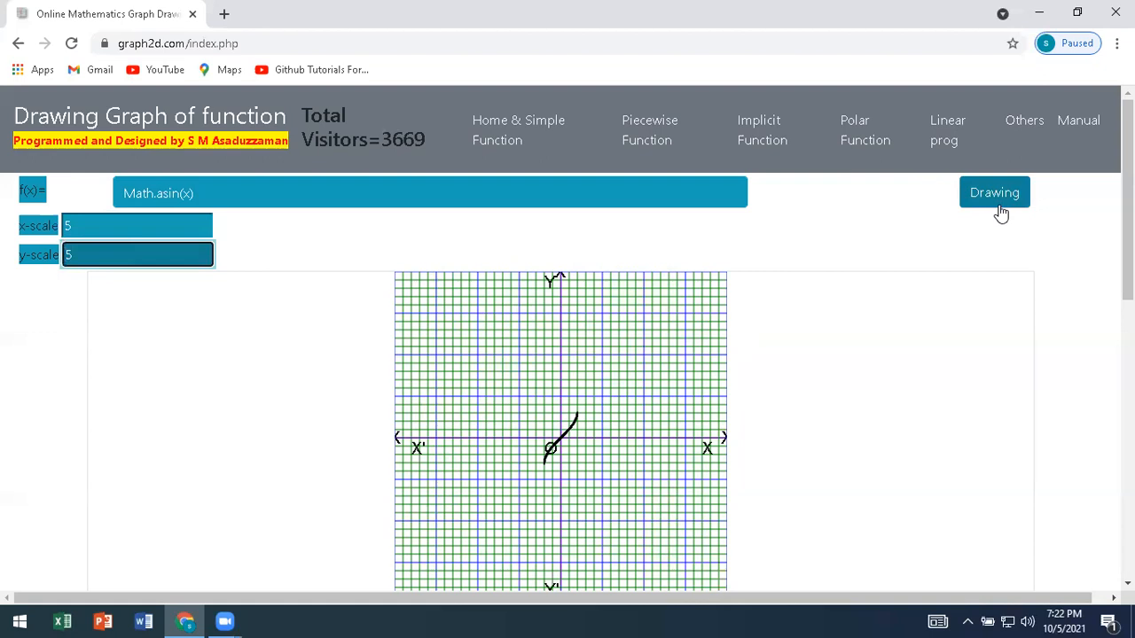
left_click(1000, 214)
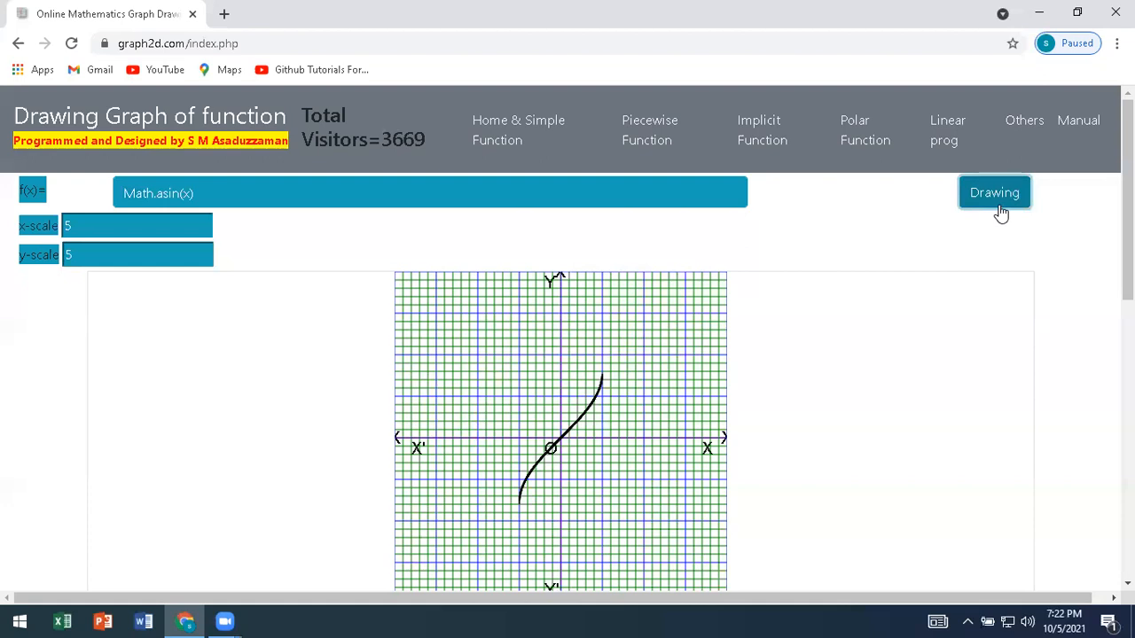
Change the function to the inverse cosine Math.acos(x) and draw its graph.
left_click(162, 194)
left_click_drag(162, 195, 177, 197)
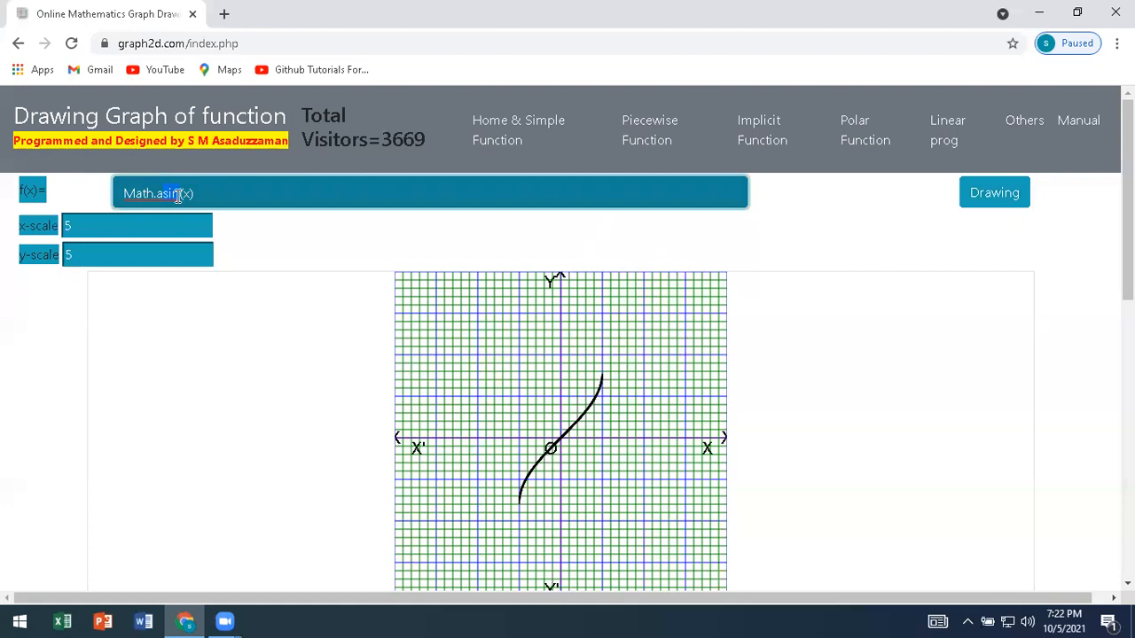
type("cos")
type("s")
left_click(1003, 210)
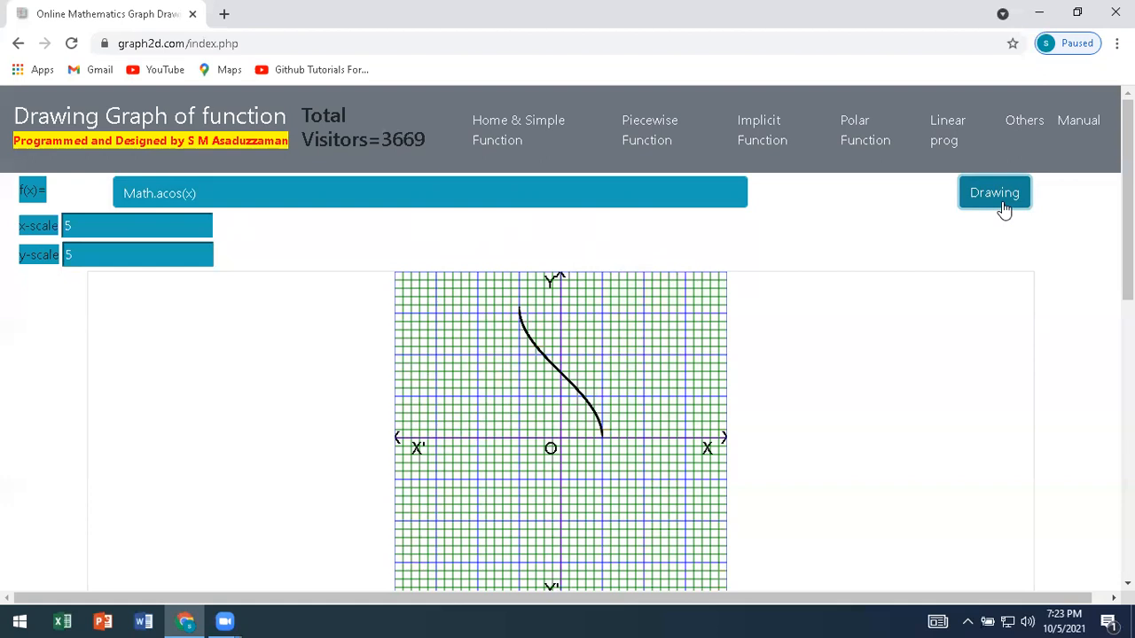
Change the function to the inverse tangent Math.atan(x) and draw its graph.
left_click(160, 193)
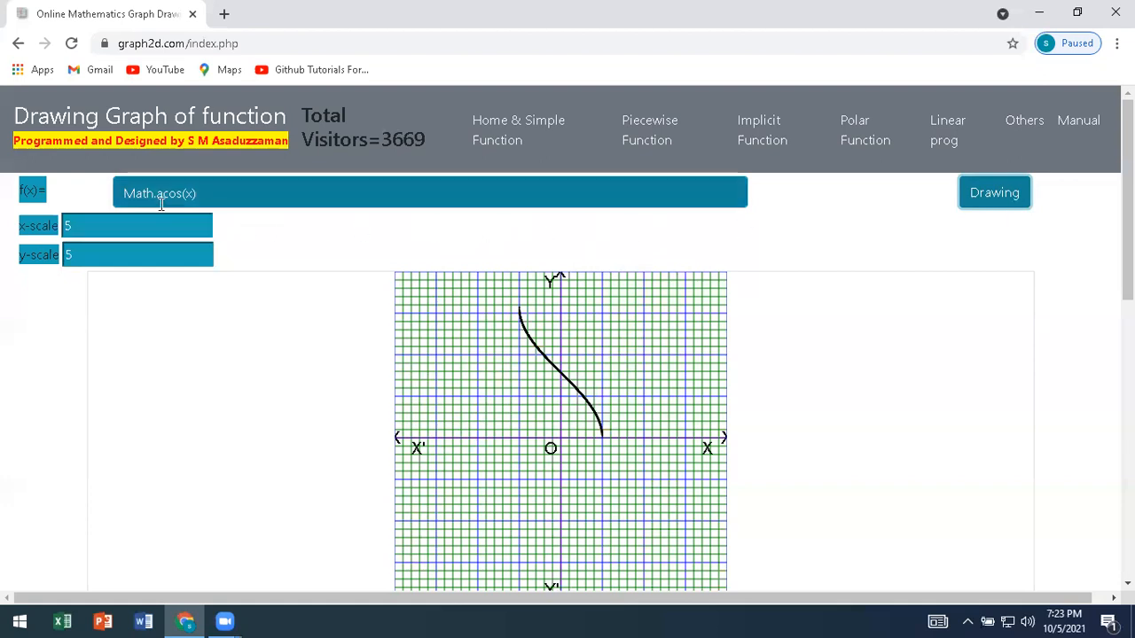
left_click_drag(160, 194, 180, 193)
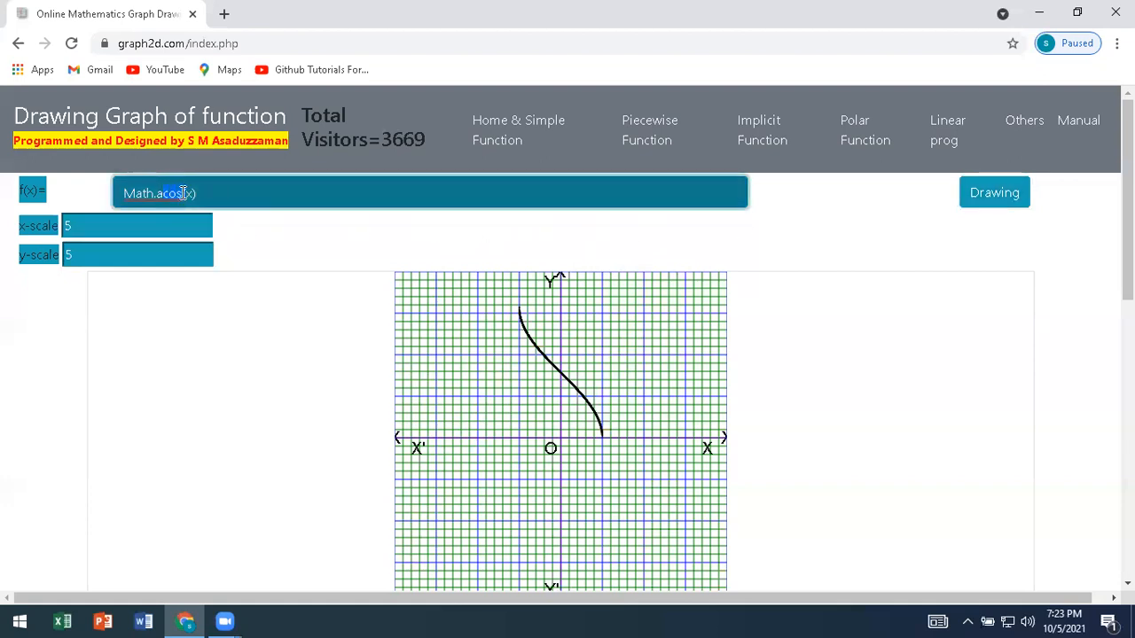
type("tan")
left_click(1020, 201)
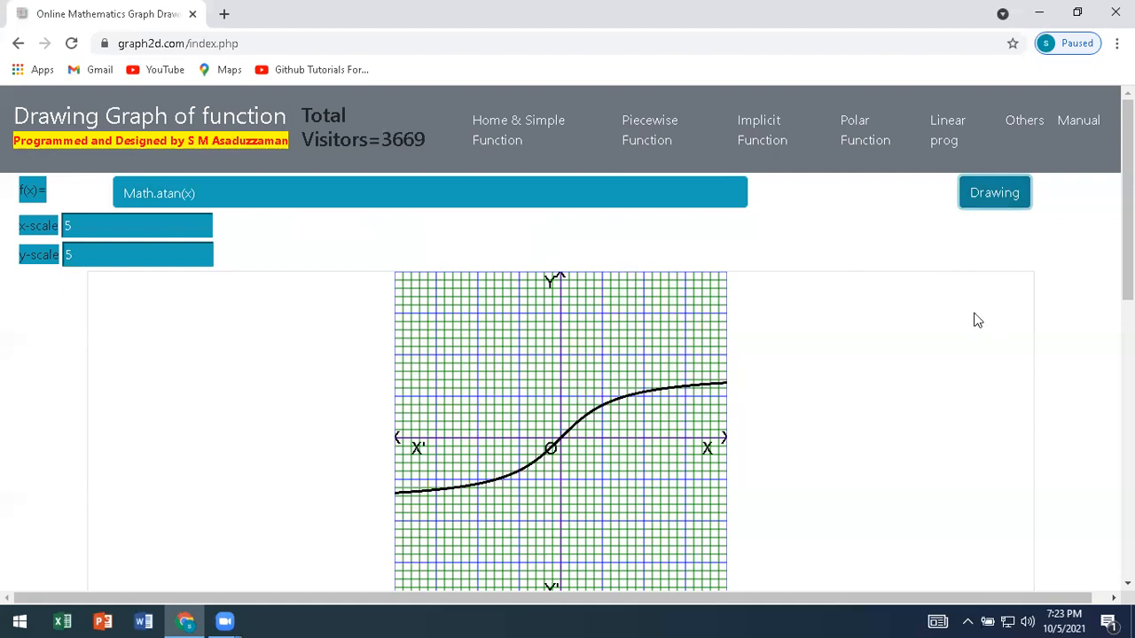
Change the function to Math.asin(1/x), the inverse cosecant, and draw its graph.
left_click(195, 193)
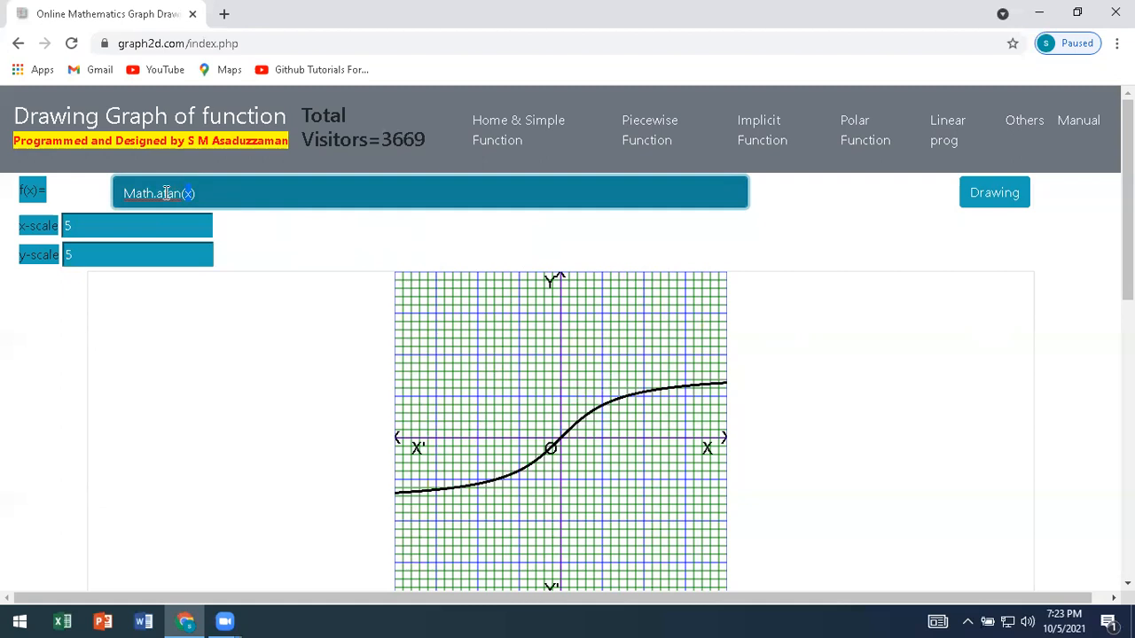
left_click_drag(165, 194, 181, 193)
type("sin")
left_click(186, 193)
type("1/")
left_click(1000, 207)
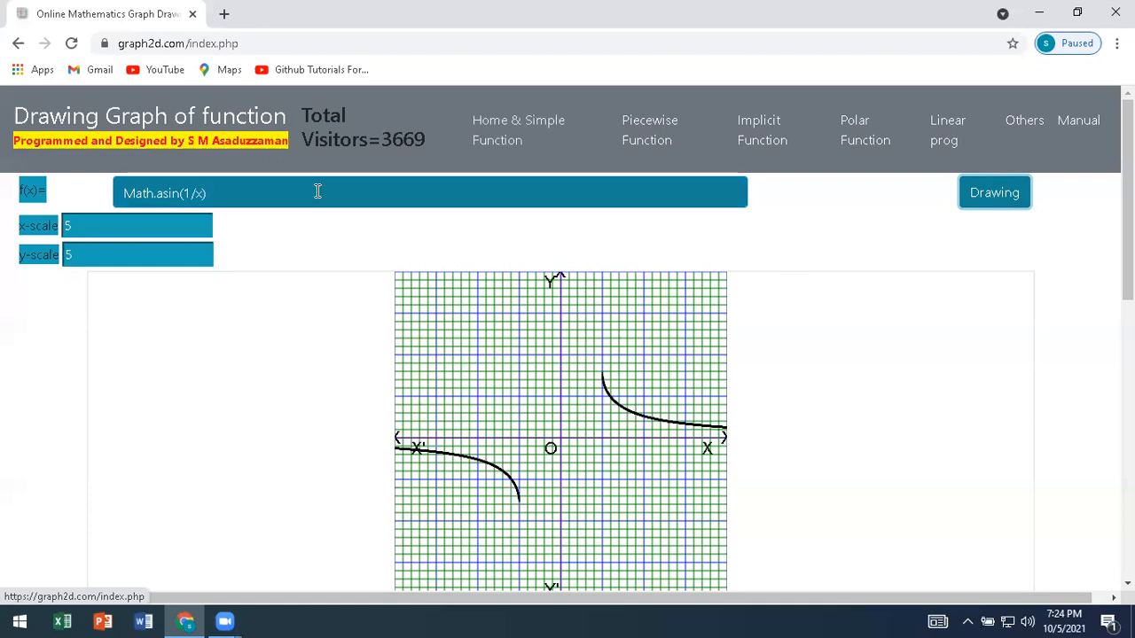
Replace the function with the logarithm Math.log(x) and draw its graph.
left_click_drag(236, 197, 211, 194)
left_click(186, 195)
type("log")
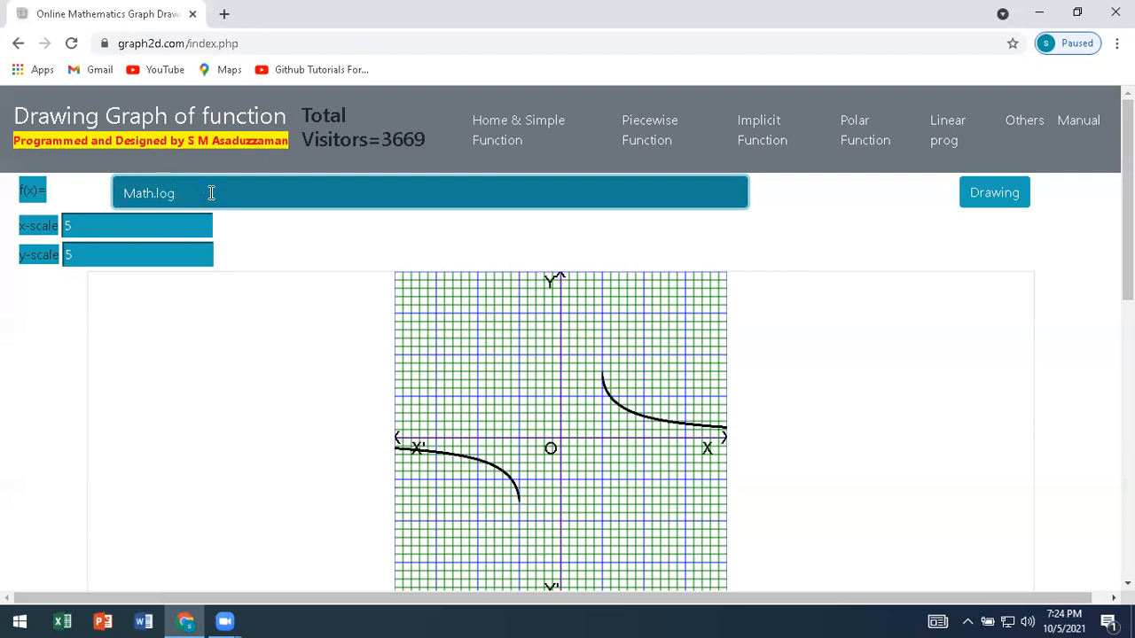
type("()")
key("Left")
type("x")
left_click(986, 197)
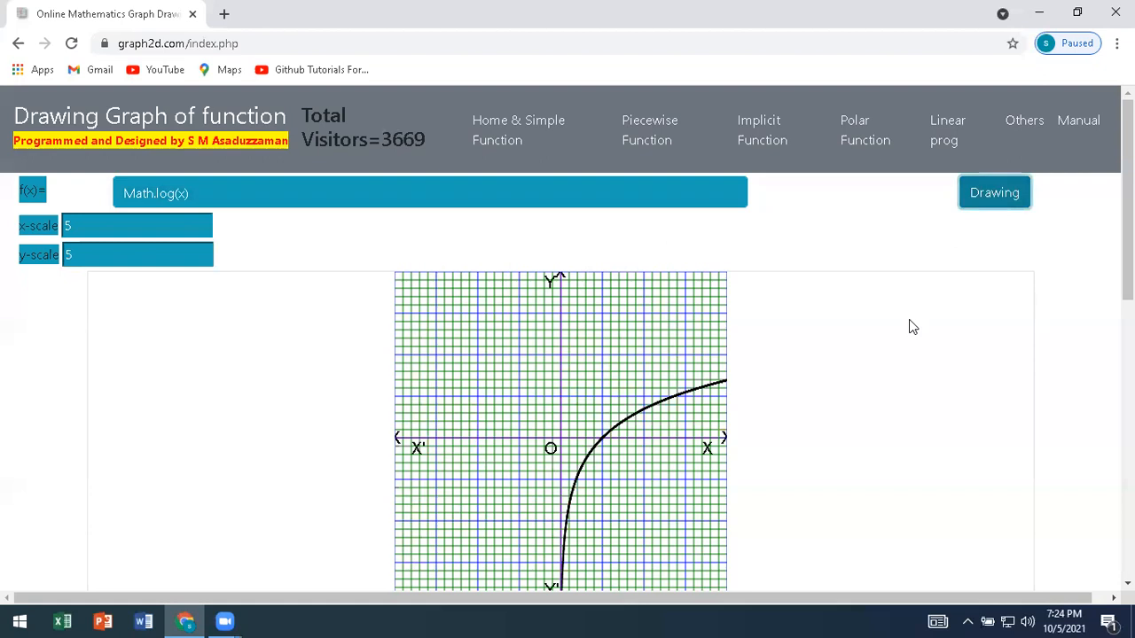
Set the x-scale and y-scale to 1 and redraw the logarithm graph.
left_click(55, 229)
type("1")
key("Tab")
type("1")
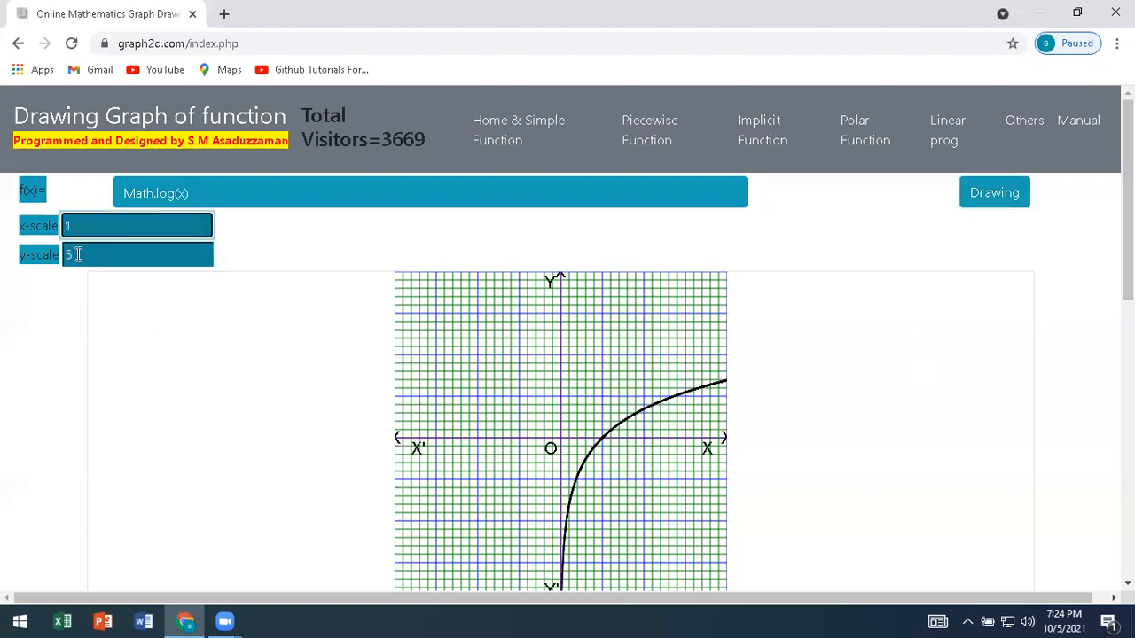
left_click(1000, 207)
left_click(1000, 206)
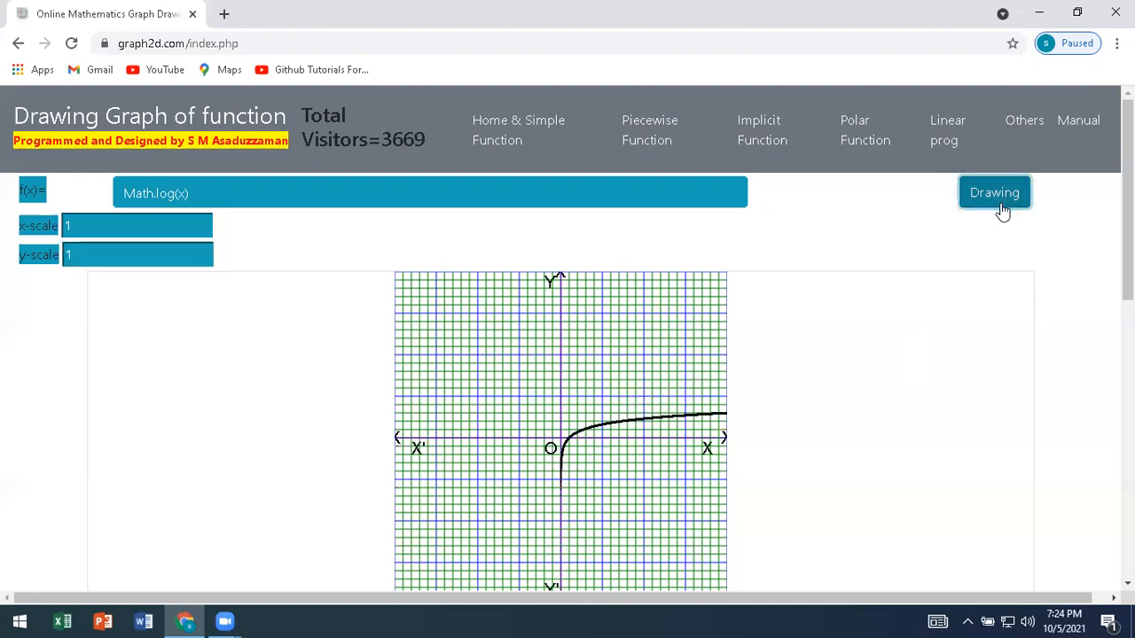
Set the x-scale and y-scale to 3 and redraw the logarithm graph.
left_click_drag(97, 226, 65, 227)
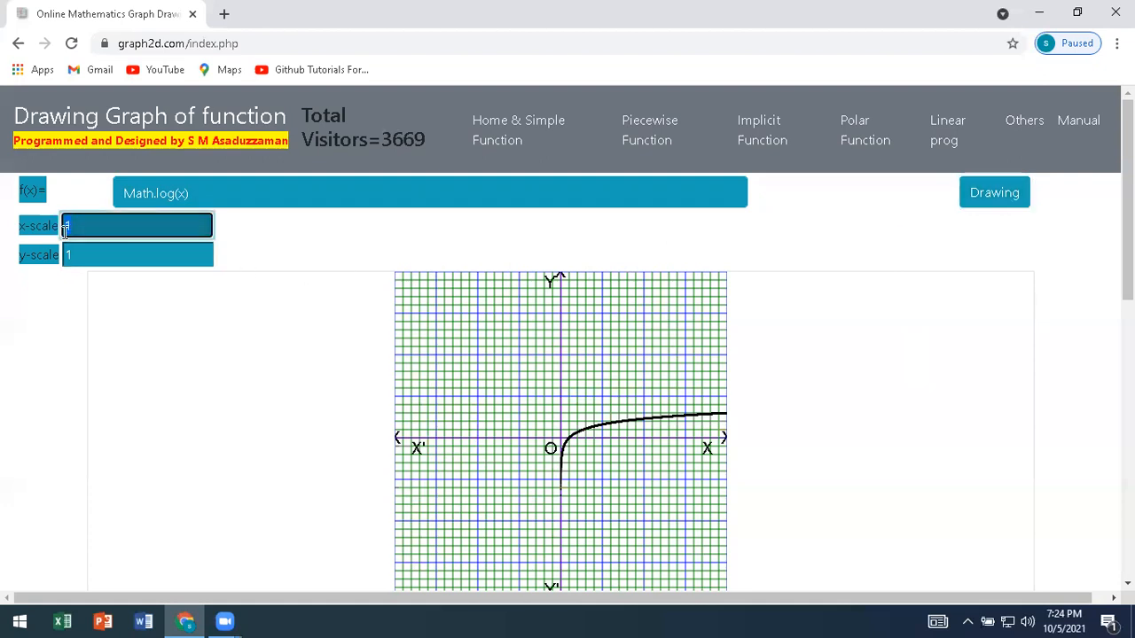
type("3")
key("Tab")
type("3")
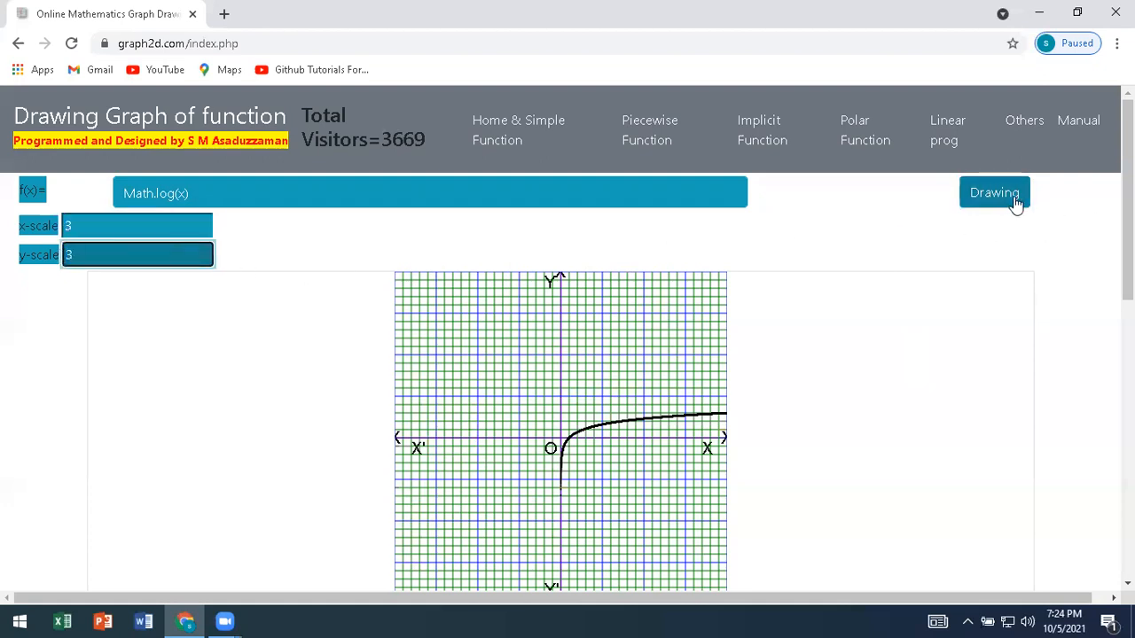
left_click(1015, 201)
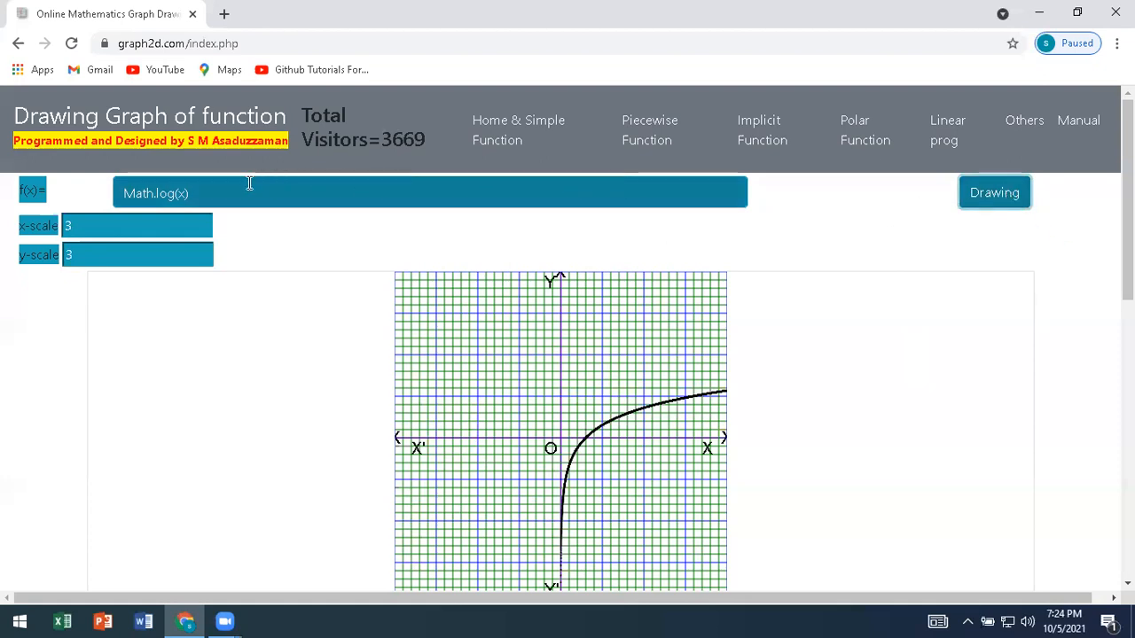
Change the function to the exponential Math.exp(x) and draw its graph.
left_click_drag(157, 192, 205, 194)
left_click(181, 191)
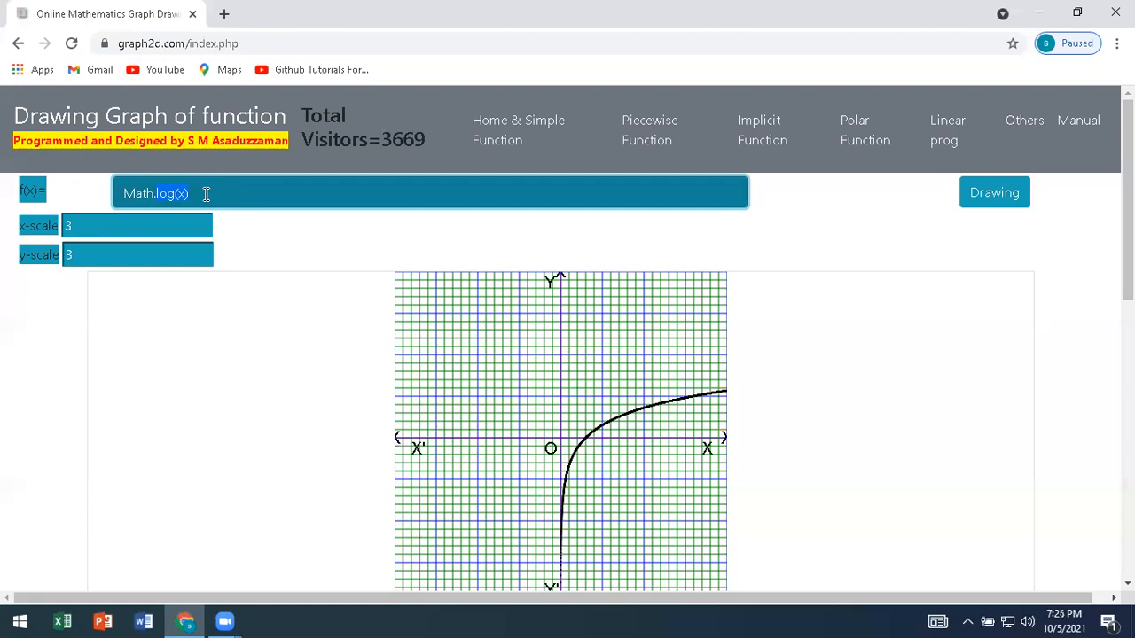
type("exp(x)")
left_click(980, 209)
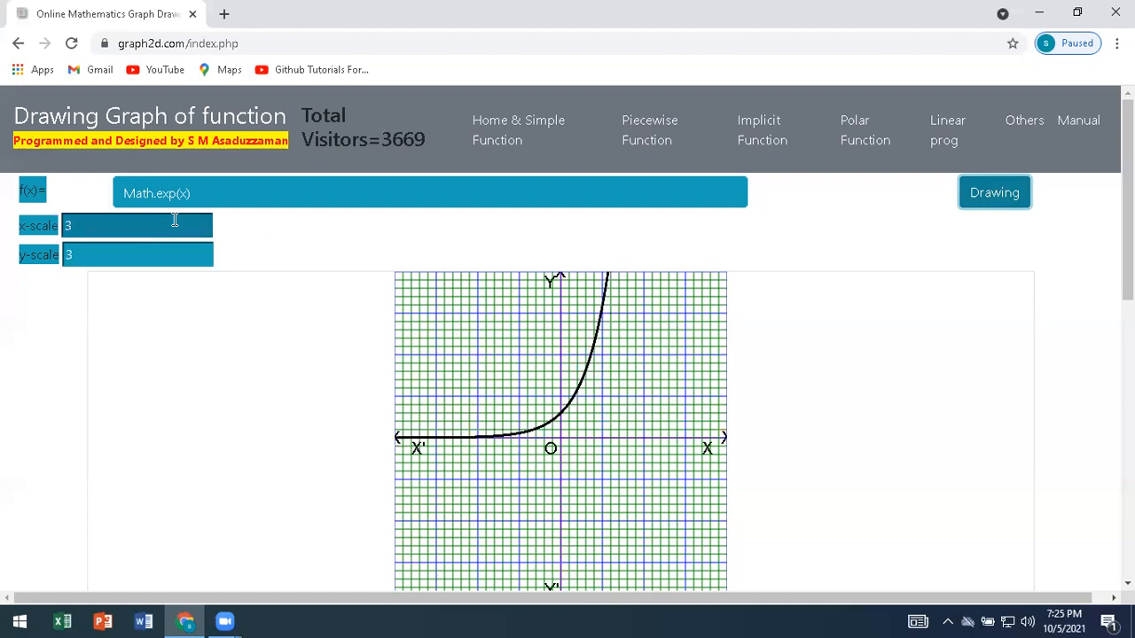
Change the exponent to x-5 so the function reads Math.exp(x-5), and draw its graph.
left_click(186, 193)
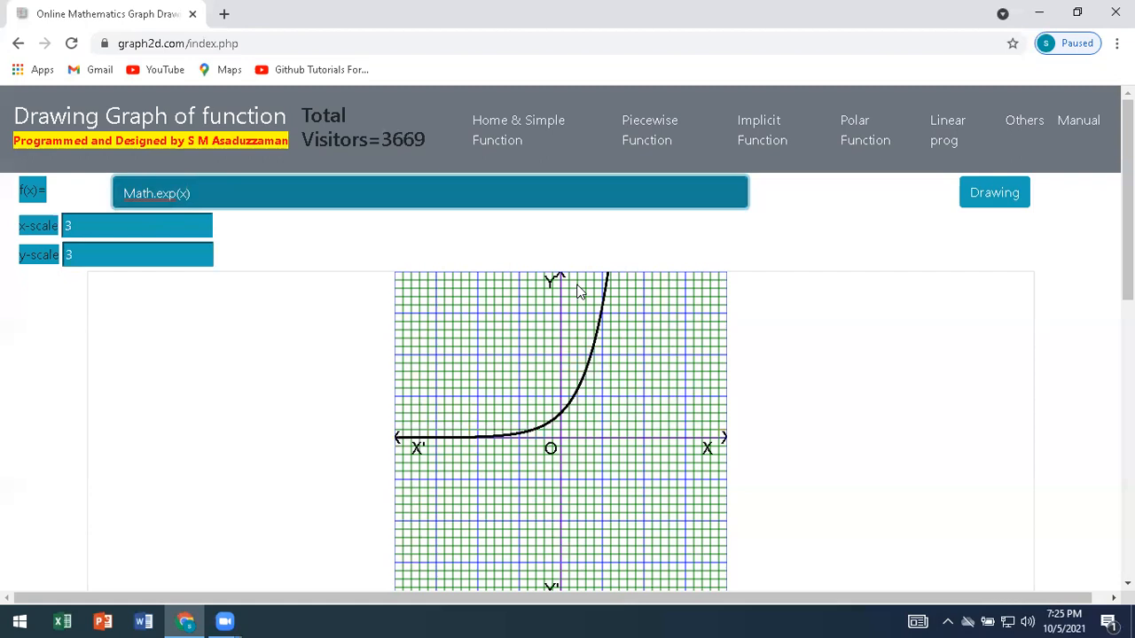
type("-5")
left_click(998, 194)
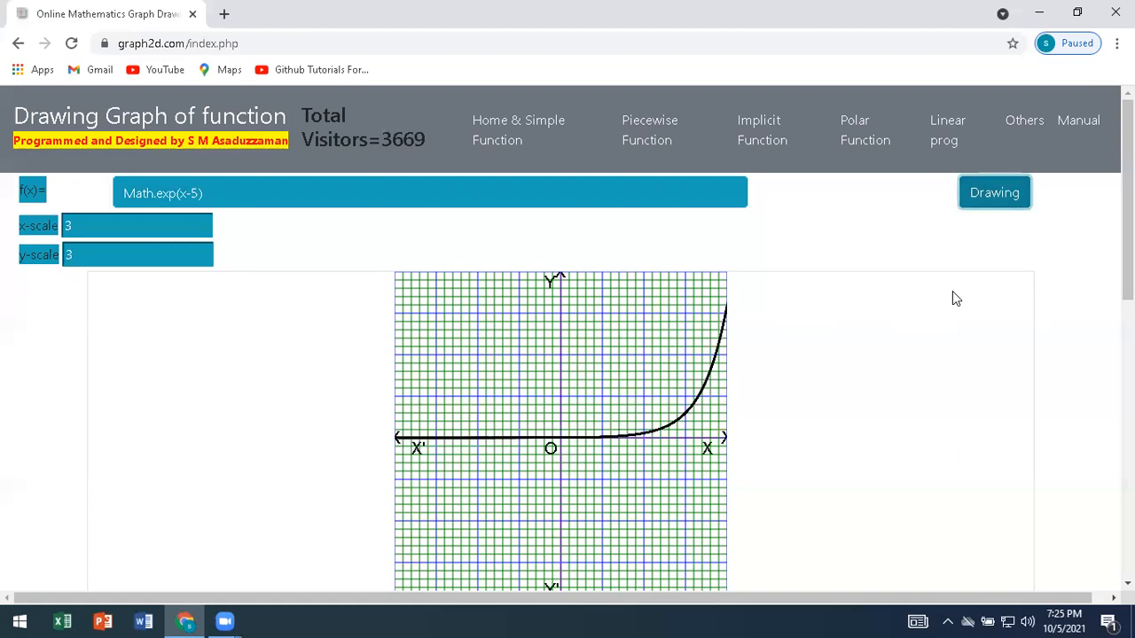
Remove the -5 from the exponent, add +5 after the exponential to get Math.exp(x)+5, and draw its graph.
left_click(199, 193)
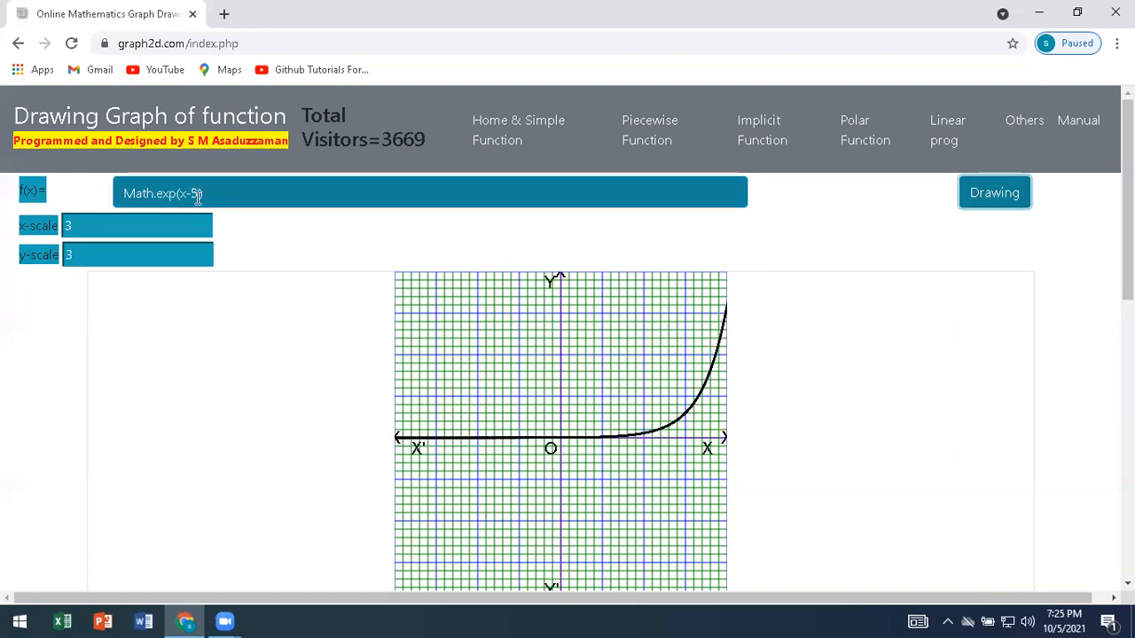
key("BackSpace")
key("BackSpace")
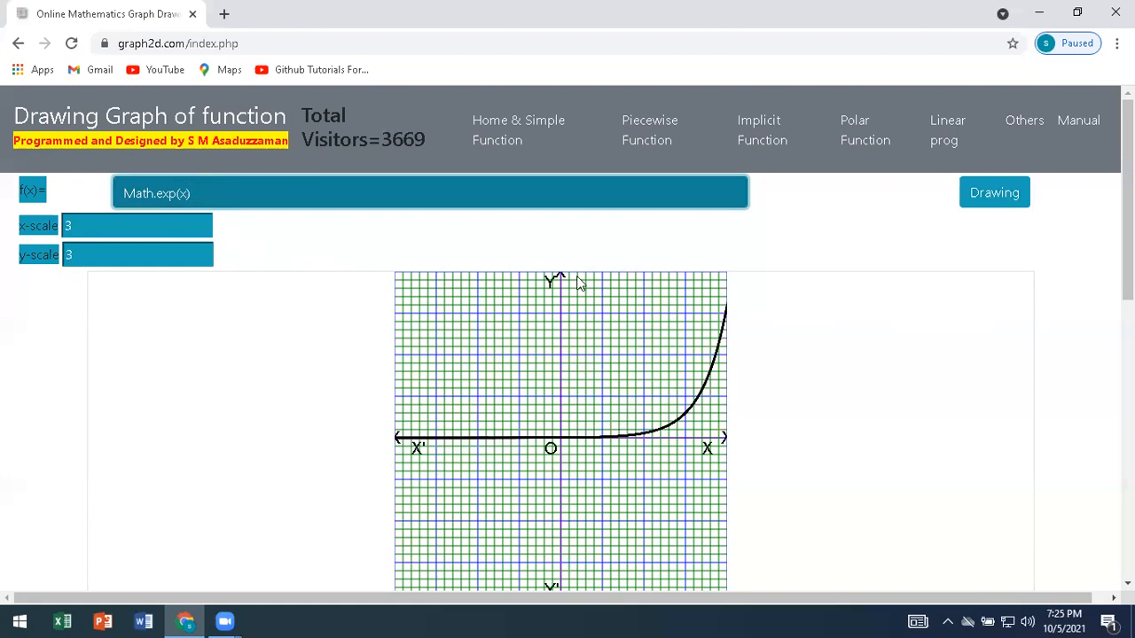
left_click(127, 230)
left_click(124, 193)
left_click(323, 188)
type("+5")
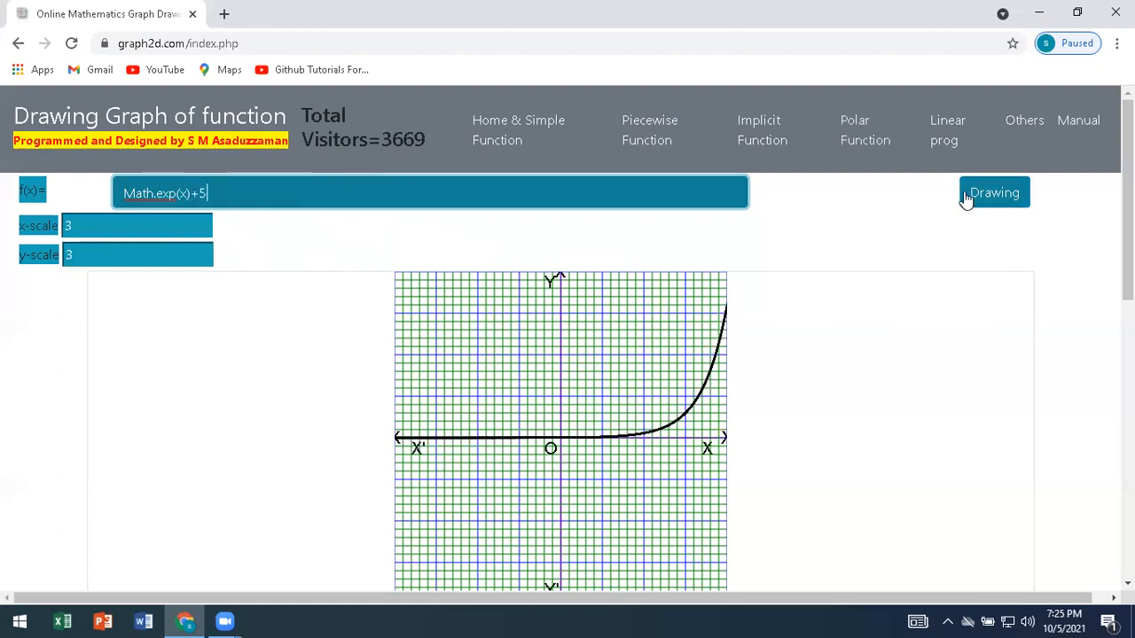
left_click(980, 200)
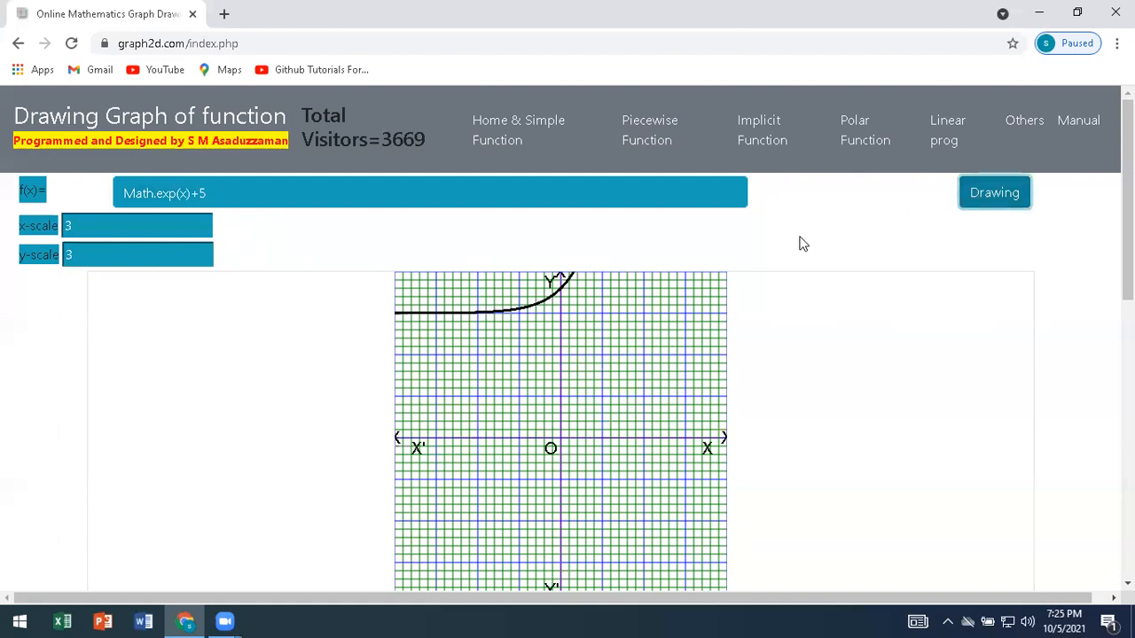
Change the added constant to -5 so the function reads Math.exp(x)-5, and draw its graph.
left_click(194, 193)
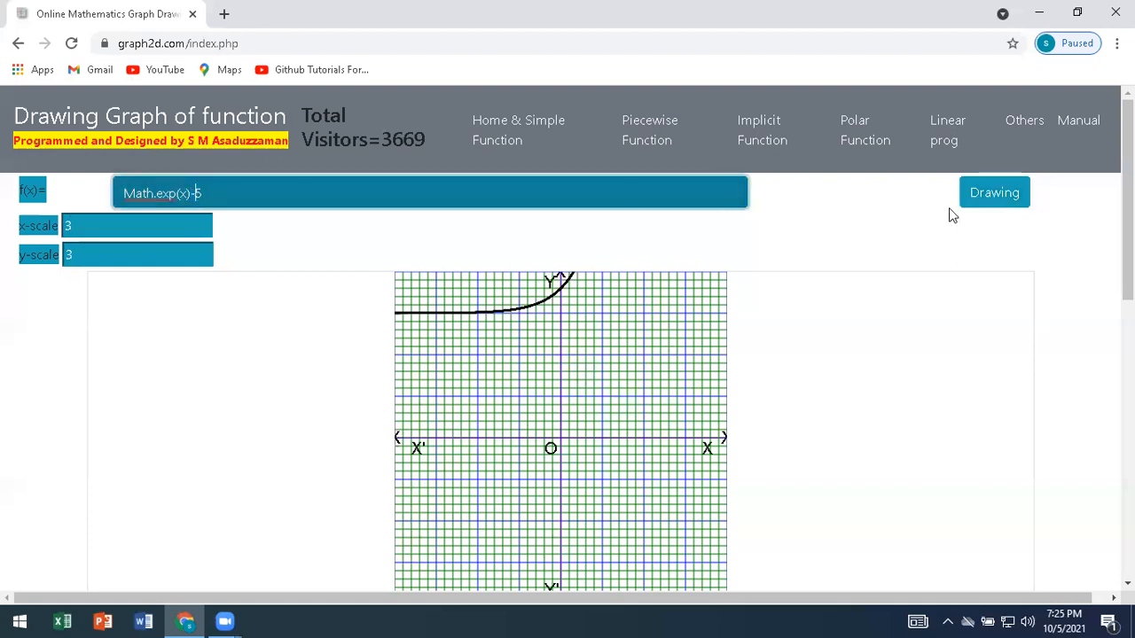
left_click(991, 204)
left_click(991, 204)
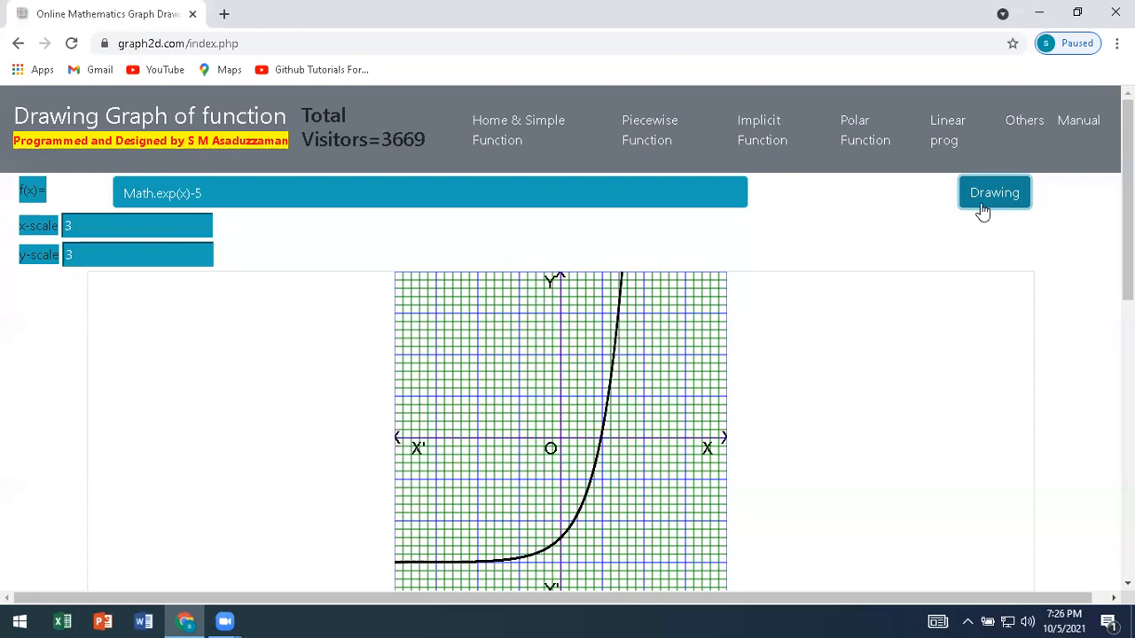
Mark three points on the Math.exp(x)-5 curve at about (2.1, 3.3), (1.6, 0.0) and (0.0, -4.0).
left_click(615, 357)
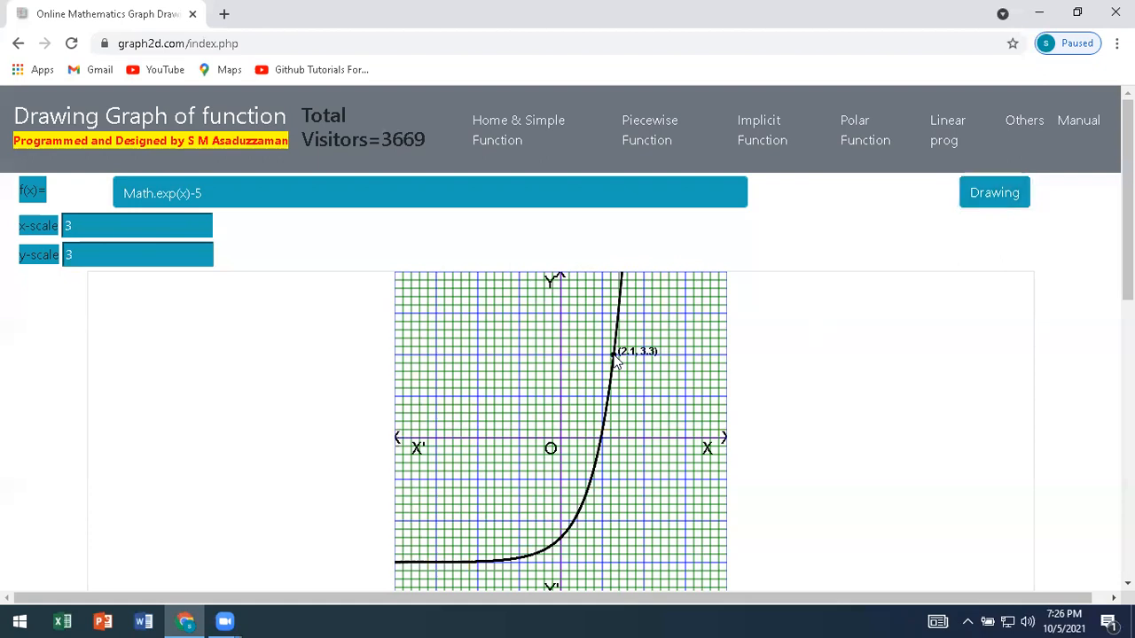
left_click(602, 439)
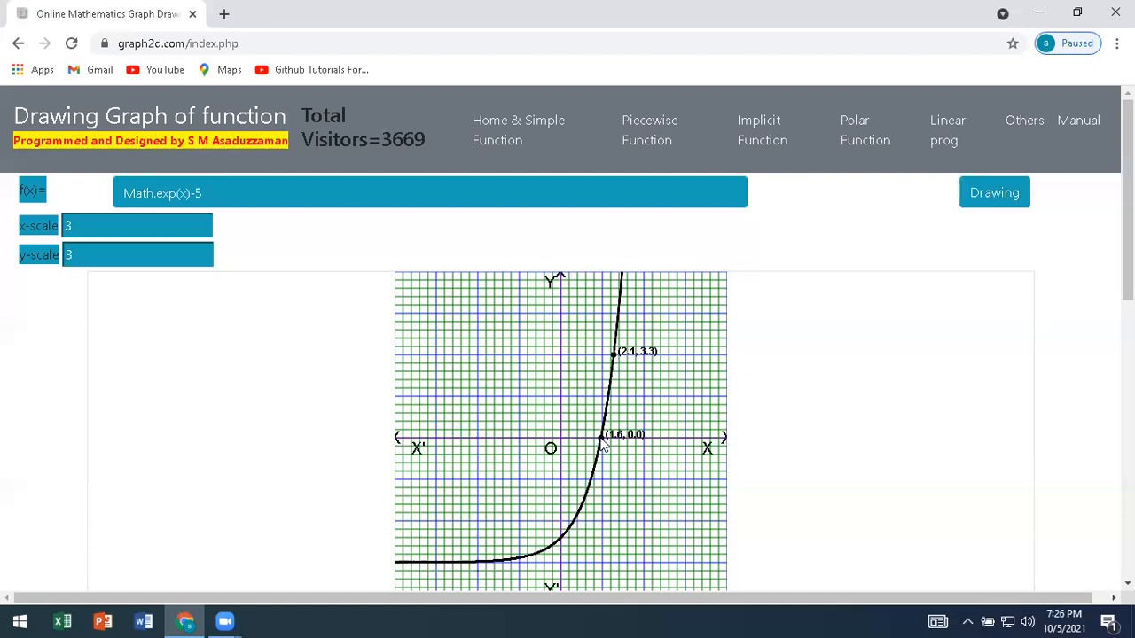
left_click(562, 537)
Replace the function with the hyperbolic sine Math.sinh(x) and draw its graph.
left_click_drag(218, 192, 112, 206)
key("BackSpace")
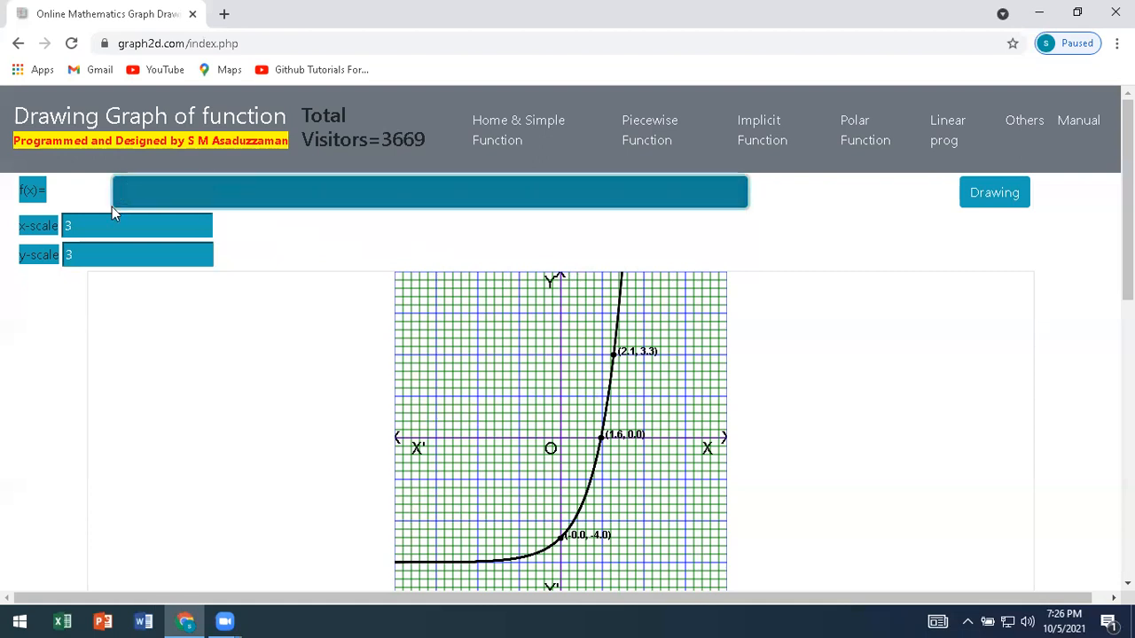
type("Math.sinh")
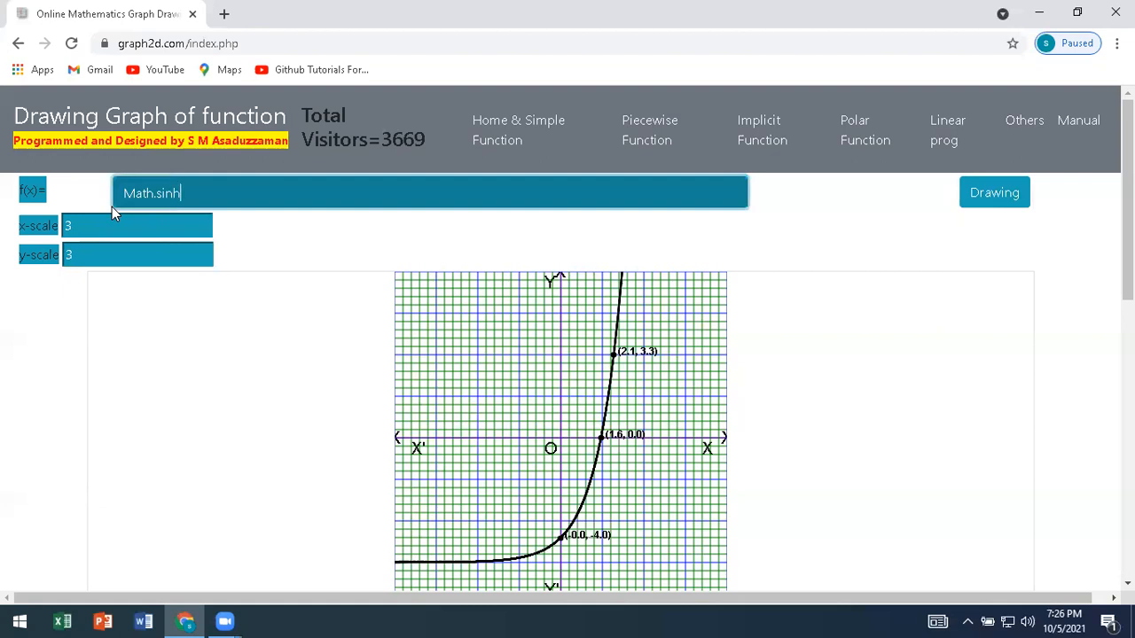
type("(x)")
left_click(980, 207)
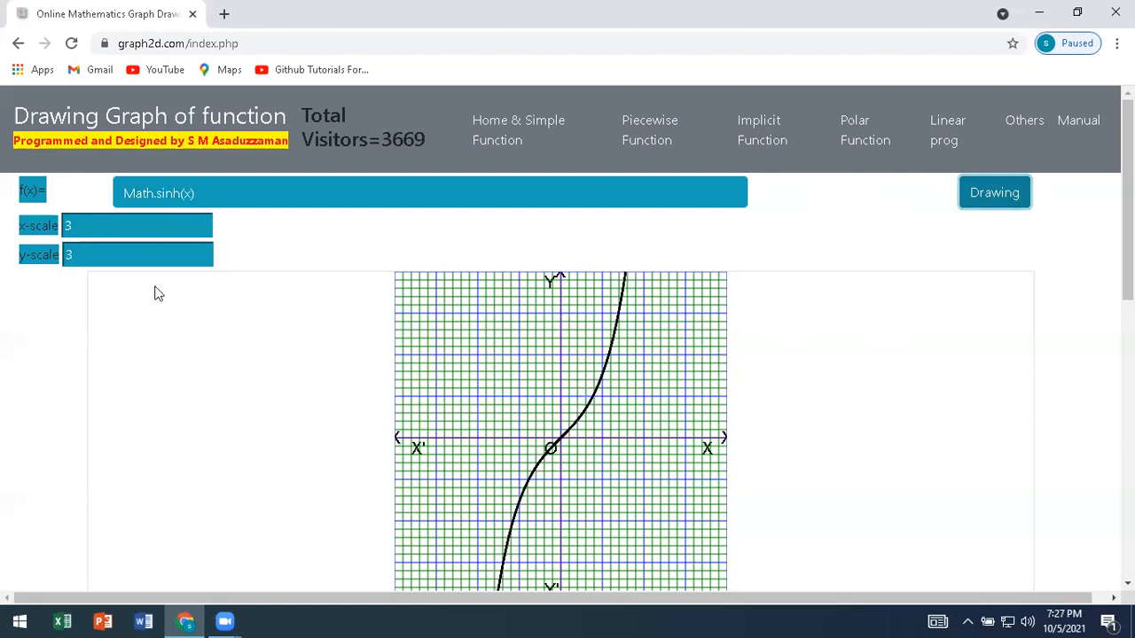
Set both the x-scale and y-scale to 1 and redraw the Math.sinh(x) graph.
double_click(66, 232)
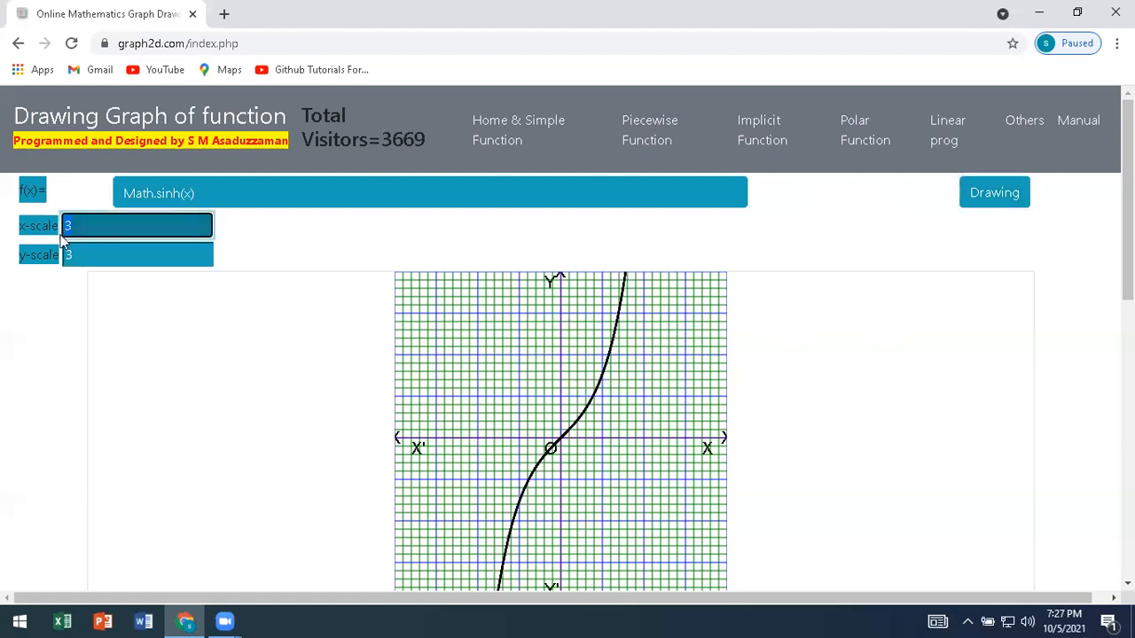
type("1")
key("Tab")
type("1")
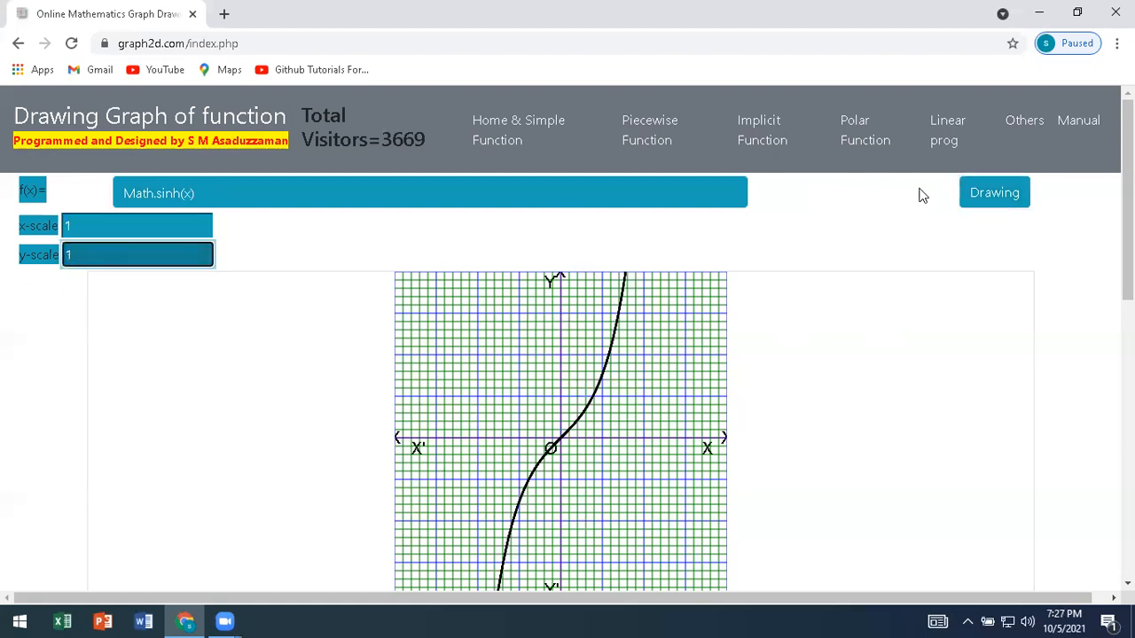
left_click(975, 202)
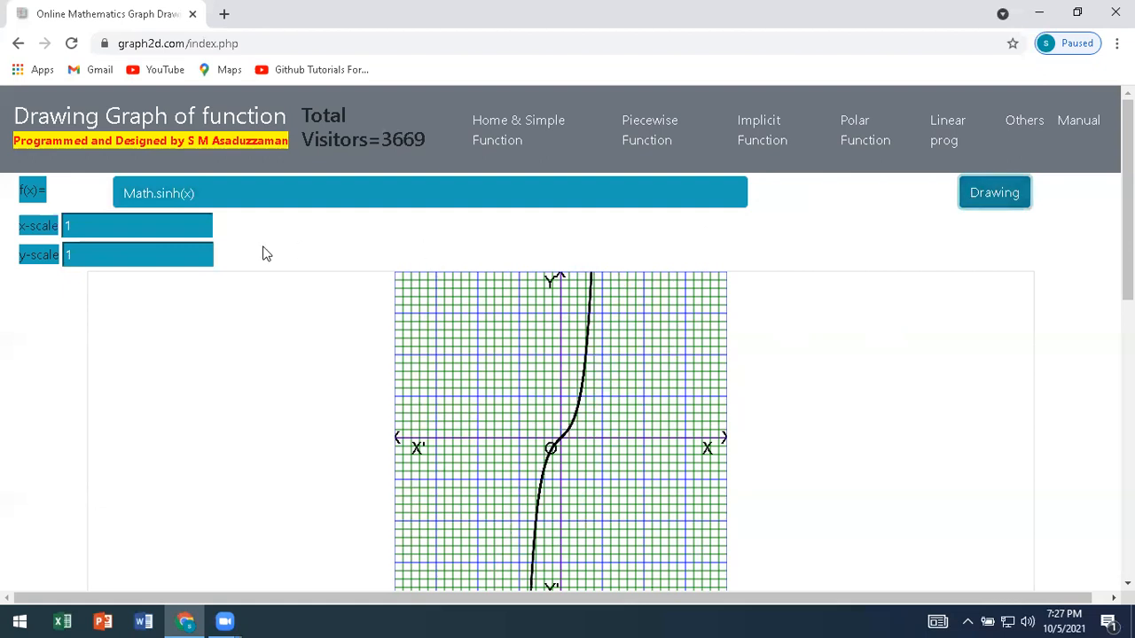
Set both the x-scale and y-scale to 5 and redraw the Math.sinh(x) graph.
double_click(64, 233)
type("5")
double_click(66, 255)
type("5")
left_click(994, 209)
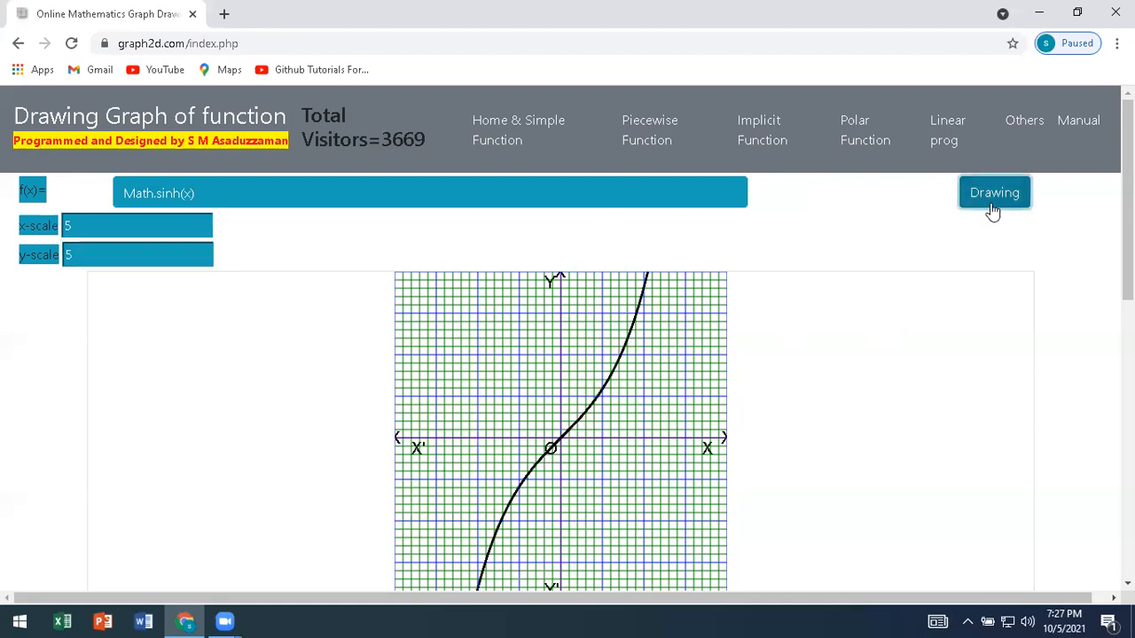
Mark three points on the Math.sinh(x) curve at about (1.4, 2.0), the origin and (-1.4, -2.0).
left_click(622, 358)
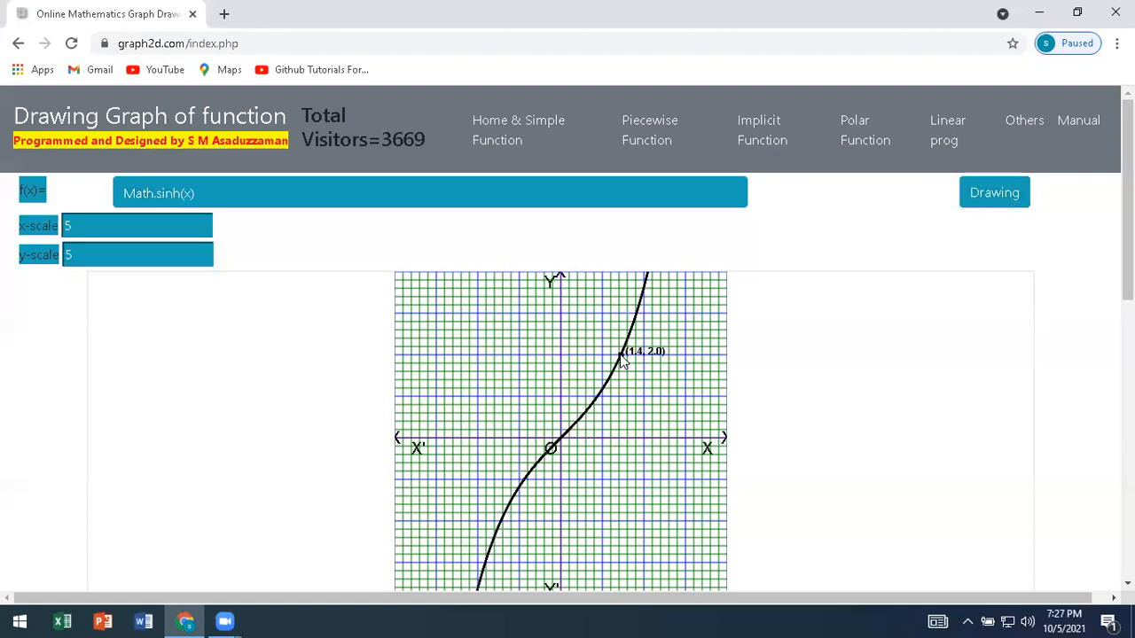
left_click(561, 448)
left_click(501, 522)
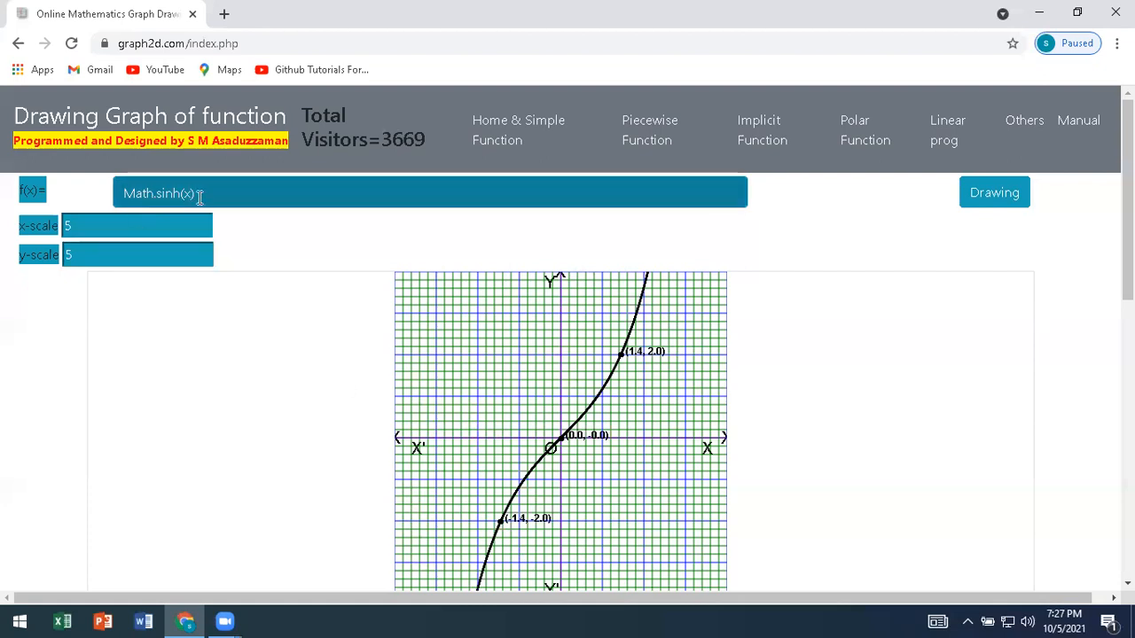
Change the function to the hyperbolic tangent Math.tanh(x) and draw its graph.
left_click_drag(155, 198, 172, 194)
type("tan")
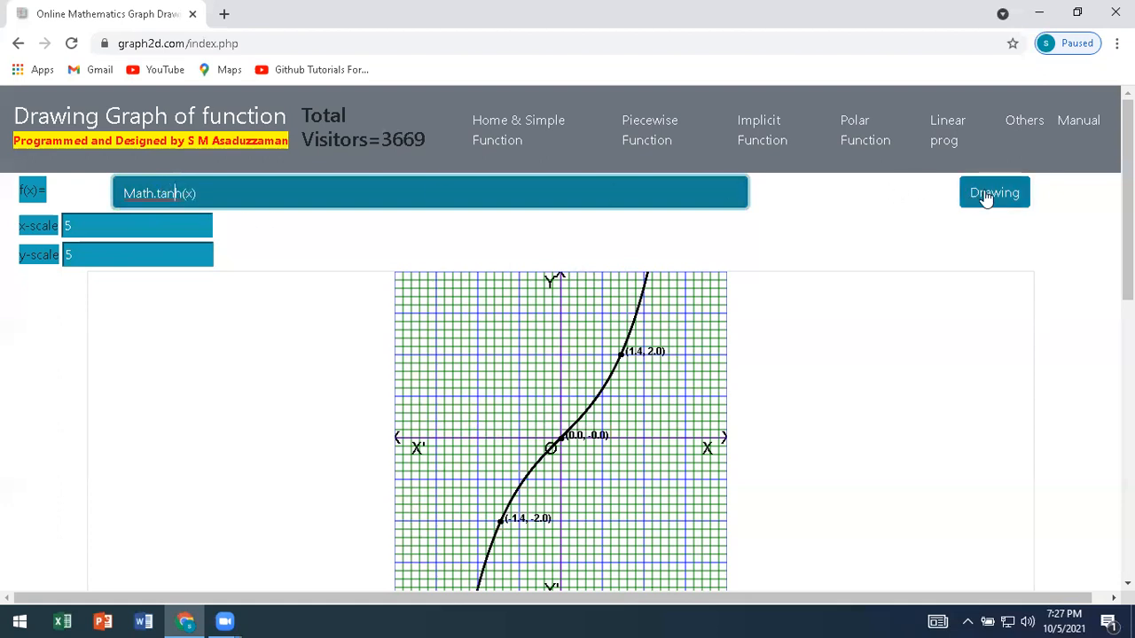
left_click(986, 197)
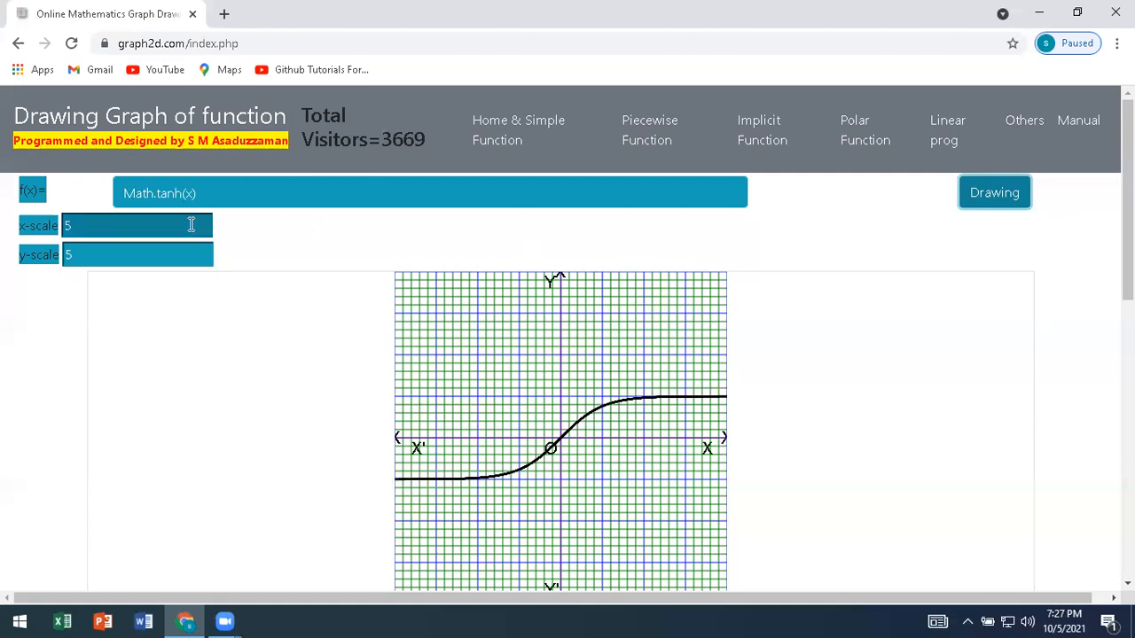
Change the function to the hyperbolic cosine Math.cosh(x) and draw its graph.
left_click_drag(159, 193, 173, 194)
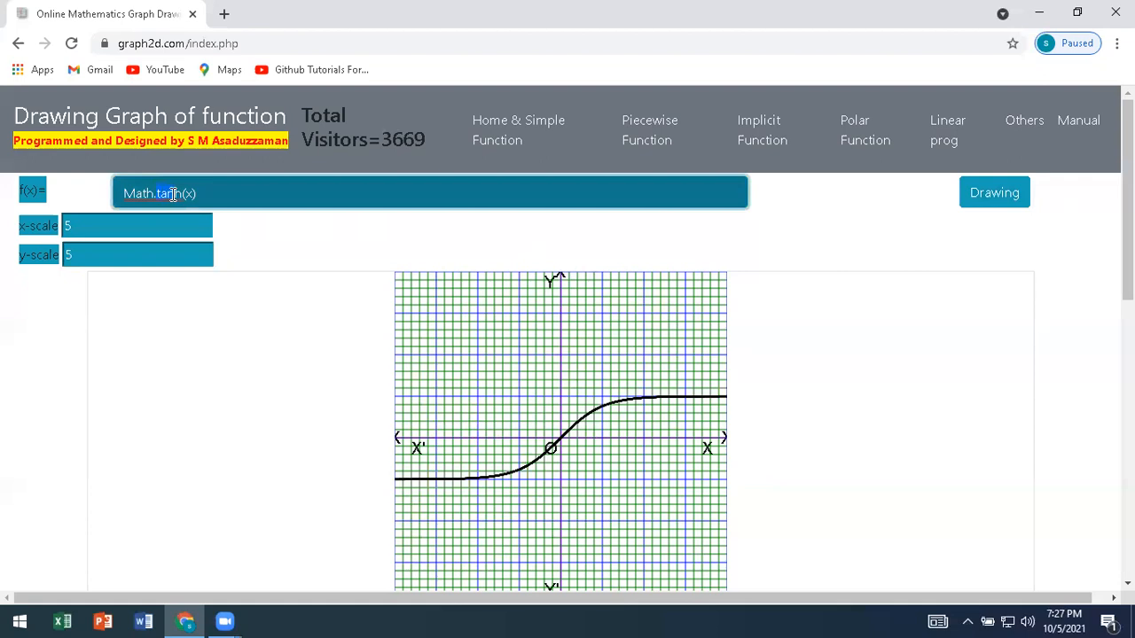
key("BackSpace")
key("BackSpace")
type("cos")
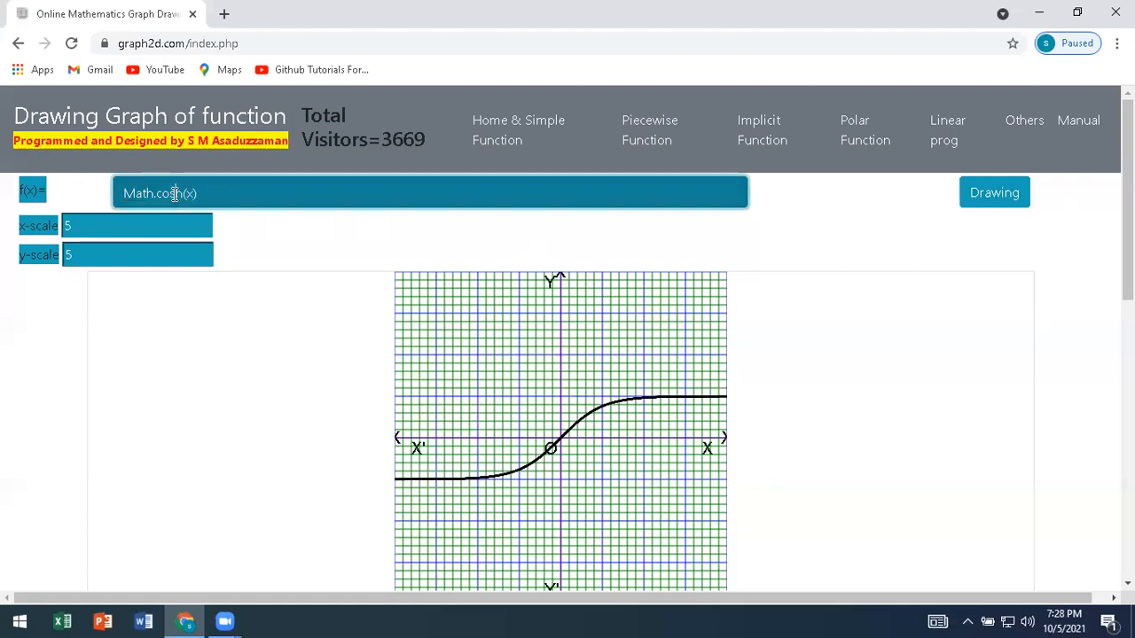
left_click(988, 199)
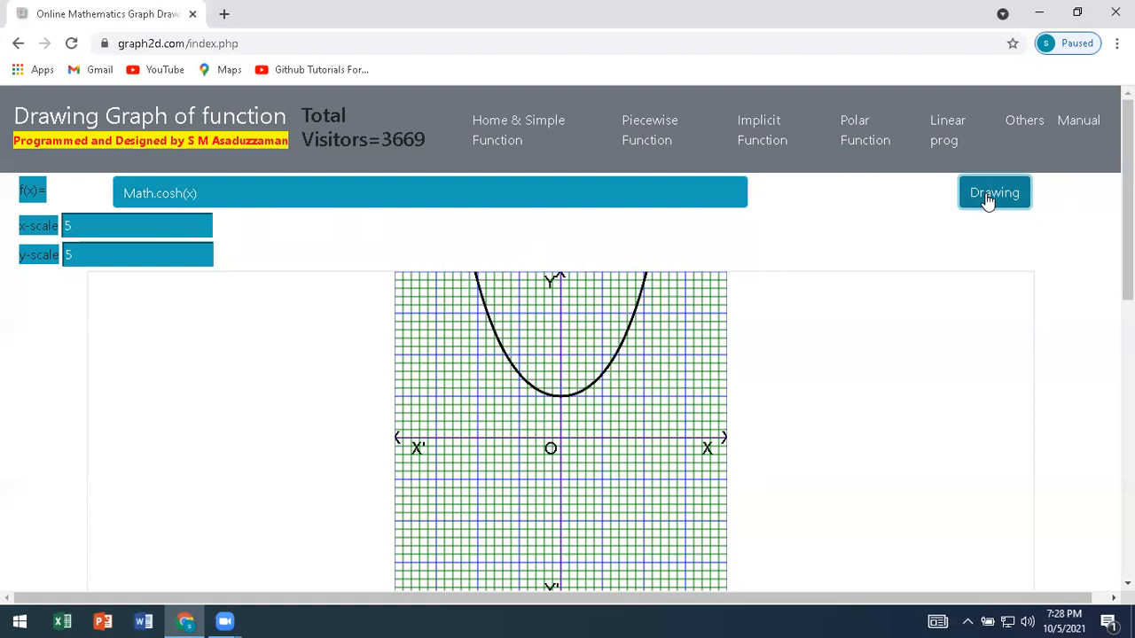
Mark points on the Math.cosh(x) curve at about (0.0, 1.0), (1.3, 2.0), (1.8, 3.0), (-1.8, 3.0) and (-1.3, 2.0).
left_click(562, 401)
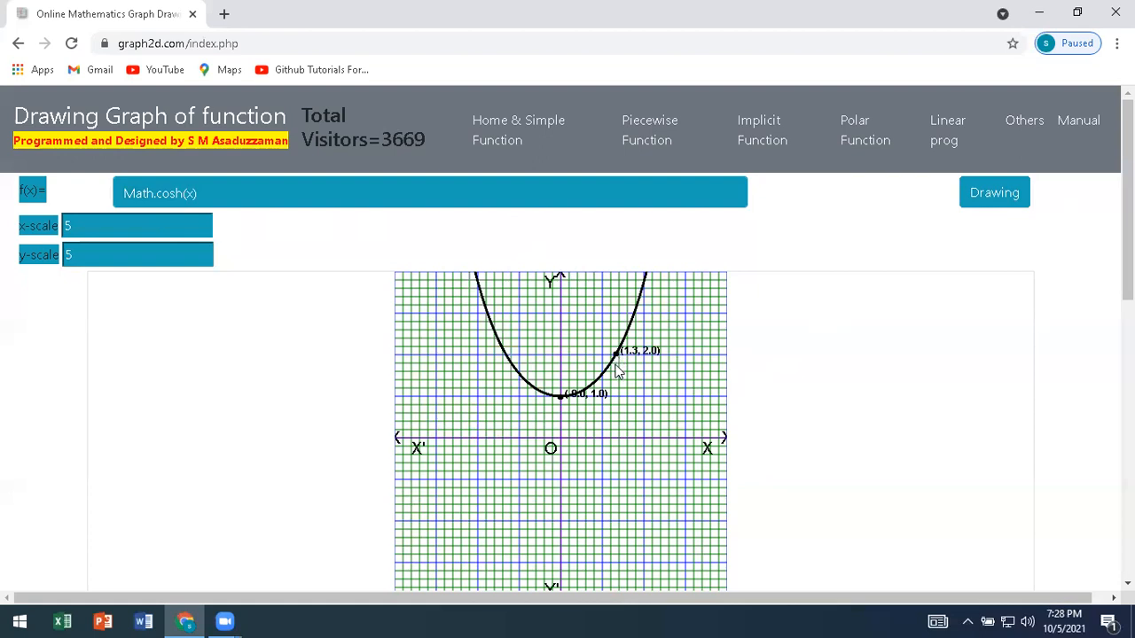
left_click(633, 312)
left_click(489, 316)
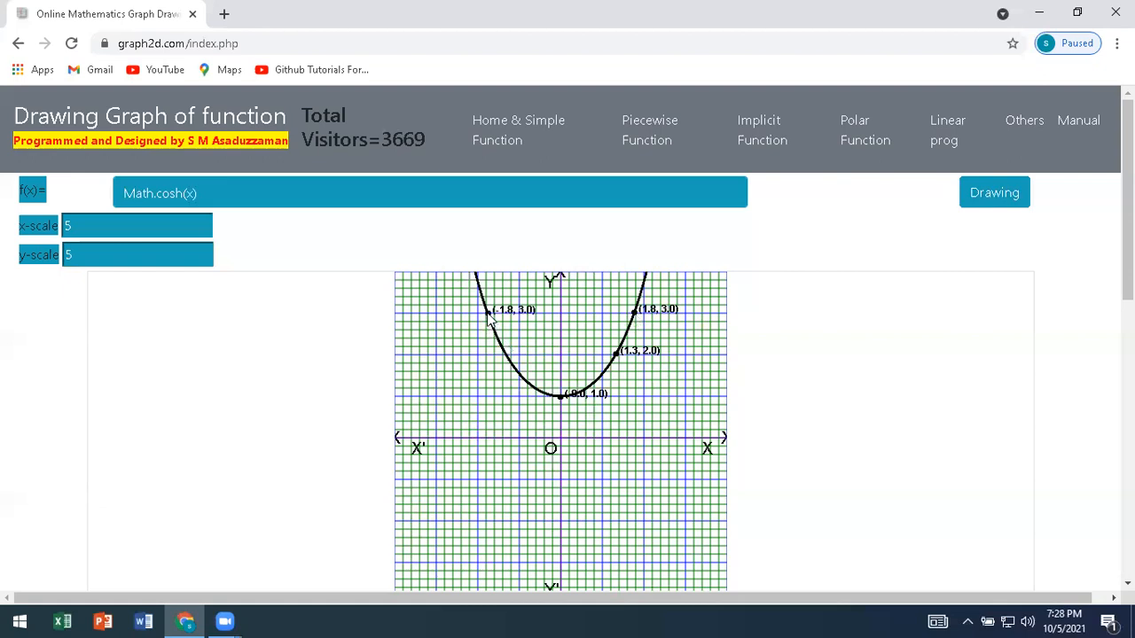
left_click(507, 355)
Replace the function with the rational function x/(x-3) and draw its graph.
left_click_drag(224, 192, 122, 195)
key("BackSpace")
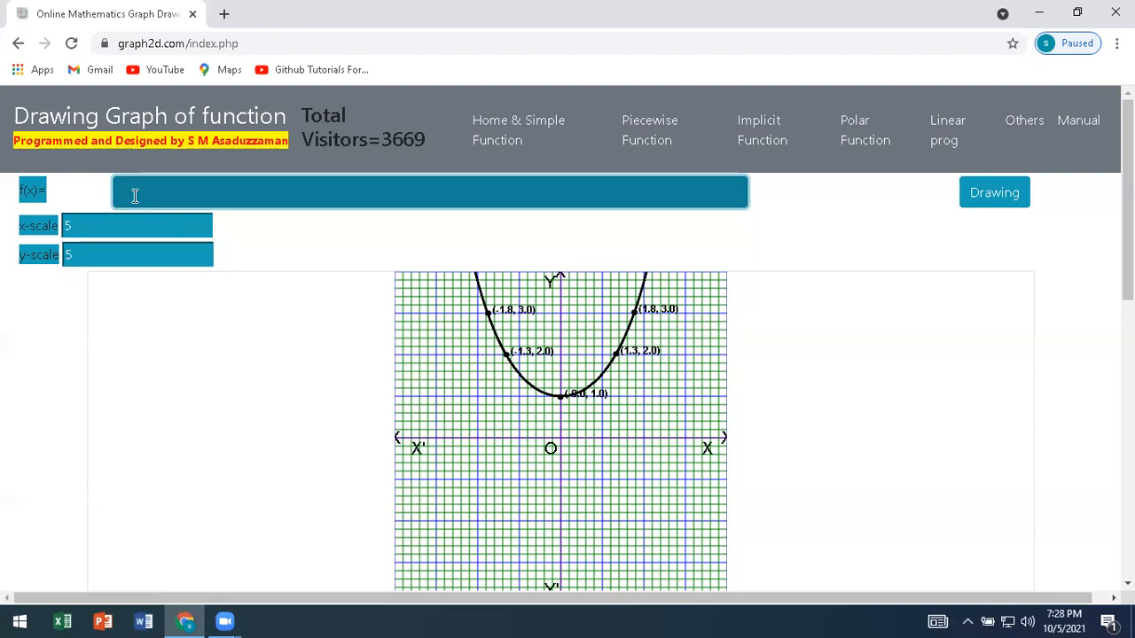
type("x/(")
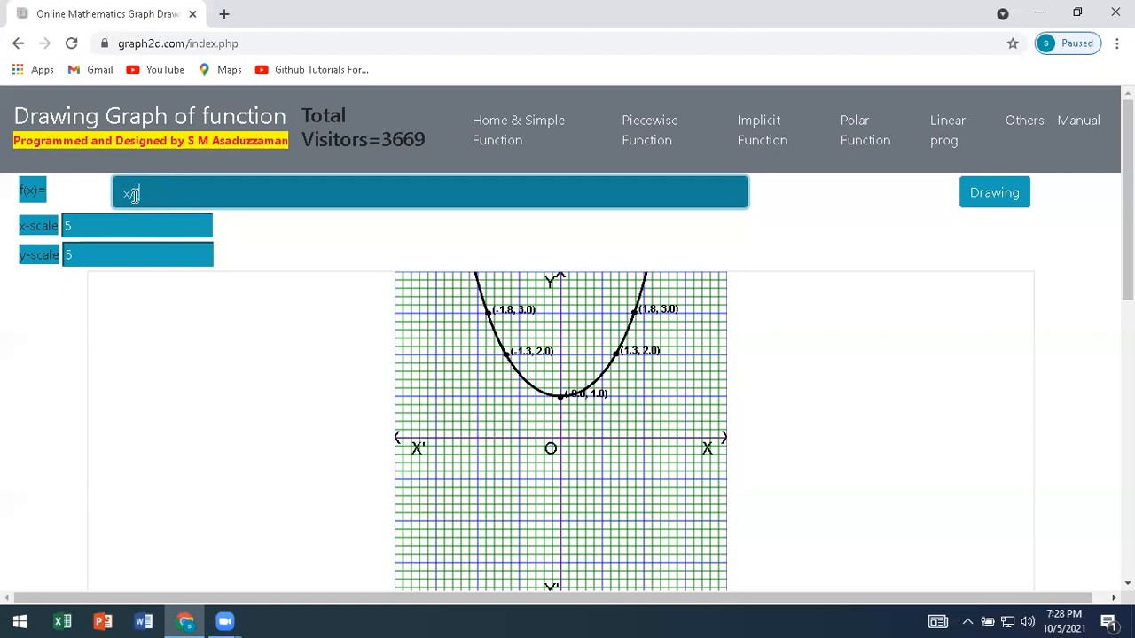
type(")")
left_click(138, 194)
type("x-3")
left_click(994, 201)
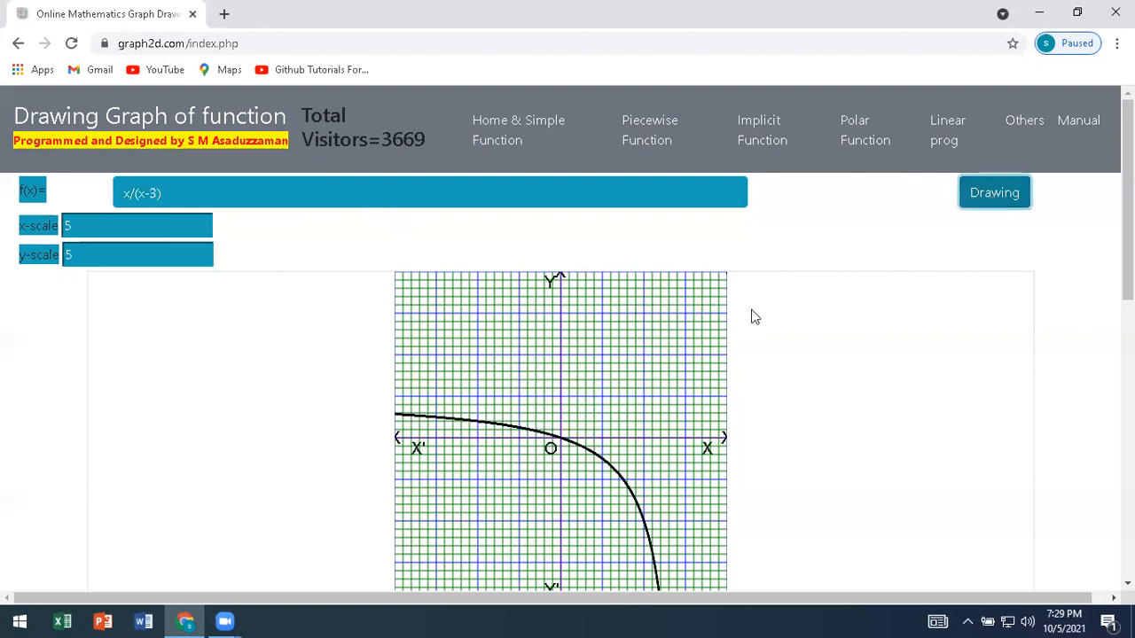
Set both the x-scale and y-scale to 1 and redraw the x/(x-3) graph.
left_click(66, 225)
type("1")
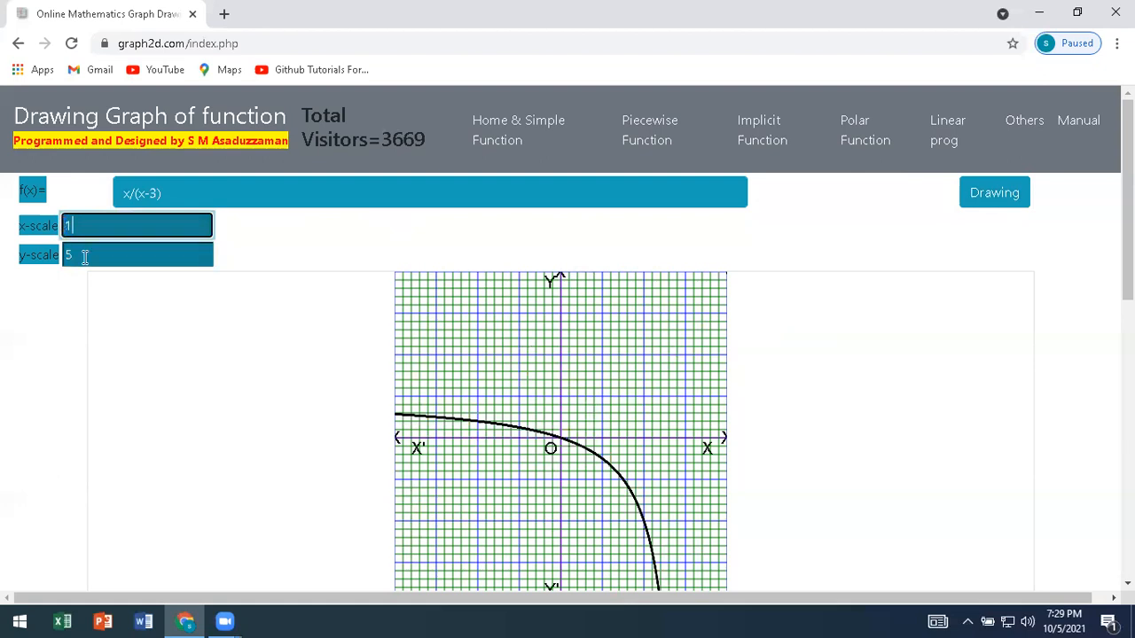
left_click_drag(83, 257, 54, 266)
type("1")
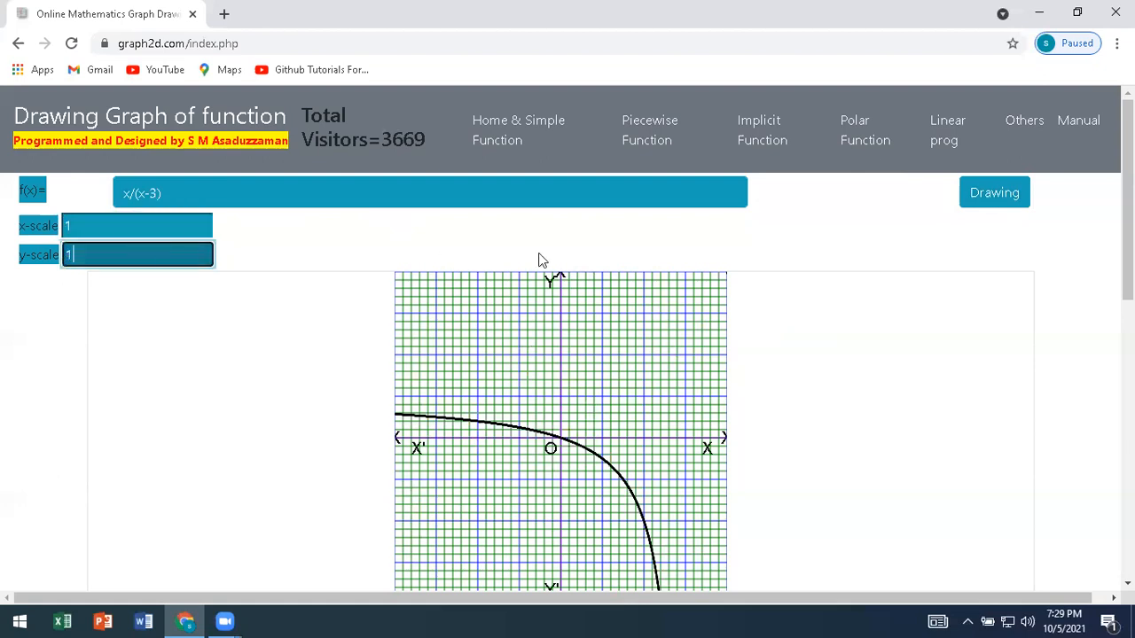
left_click(997, 202)
left_click(997, 203)
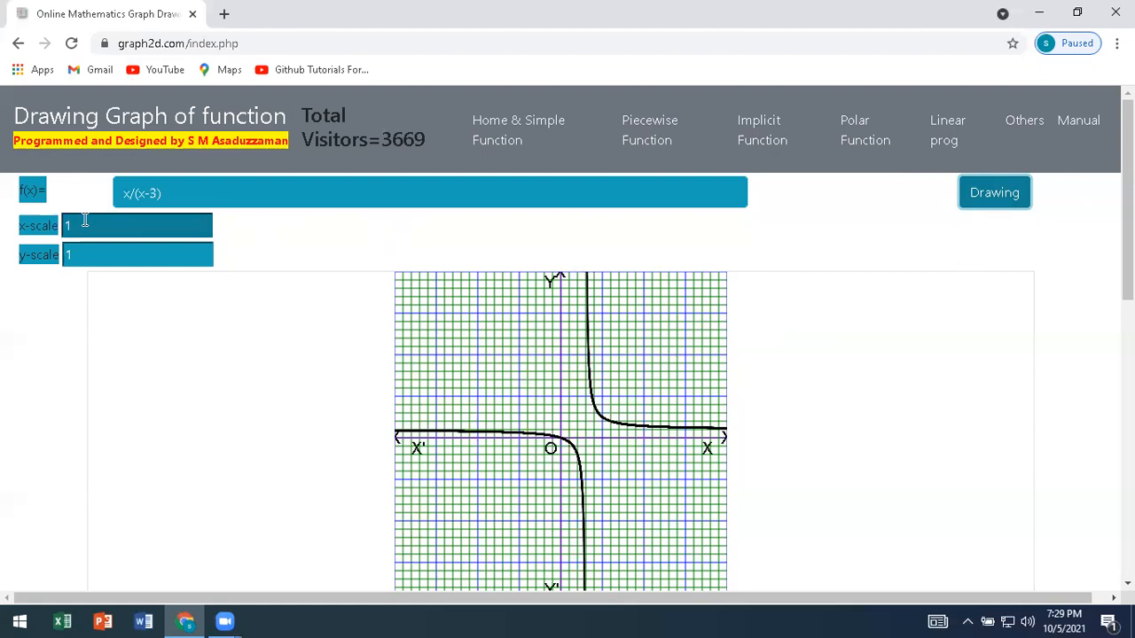
Extend the denominator with the factor (x+2) so the function reads x/((x-3)*(x+2)), and draw its graph.
left_click(134, 193)
type("(")
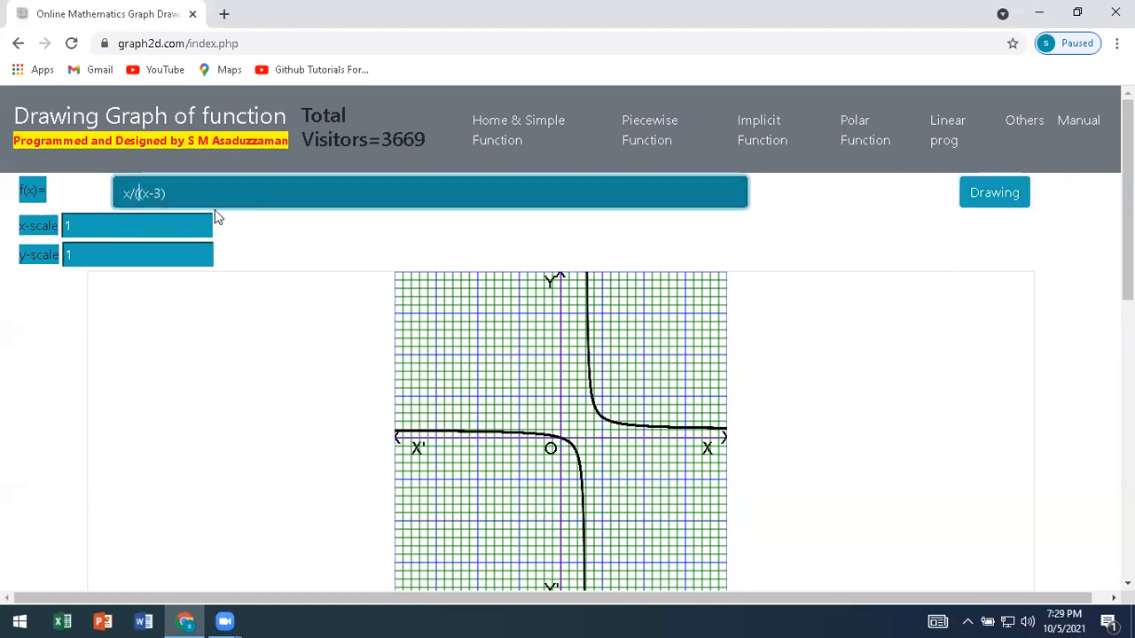
left_click(200, 195)
type("*(")
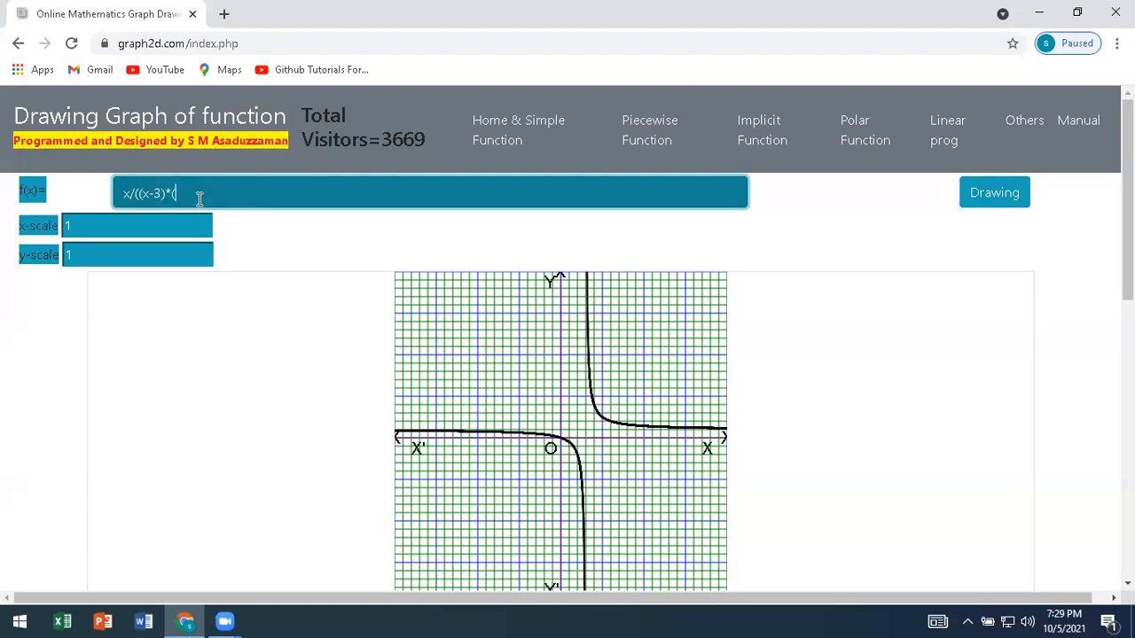
type("))")
type("x+2")
left_click(977, 208)
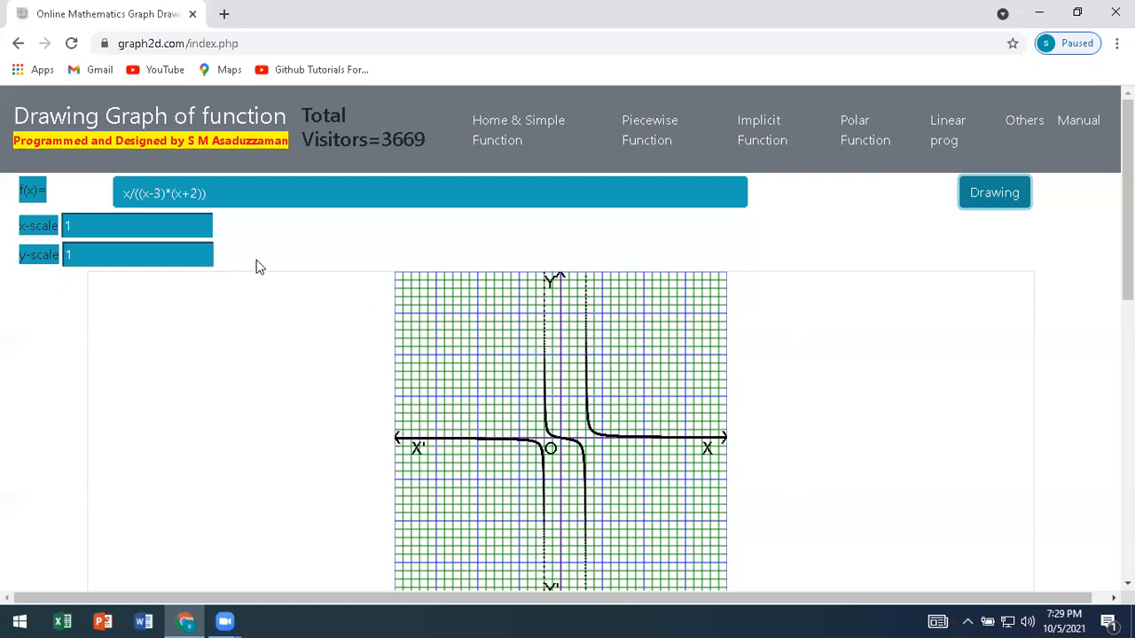
Clear the function and look up how to write the square root of x in the user manual.
left_click_drag(216, 196, 114, 195)
key("BackSpace")
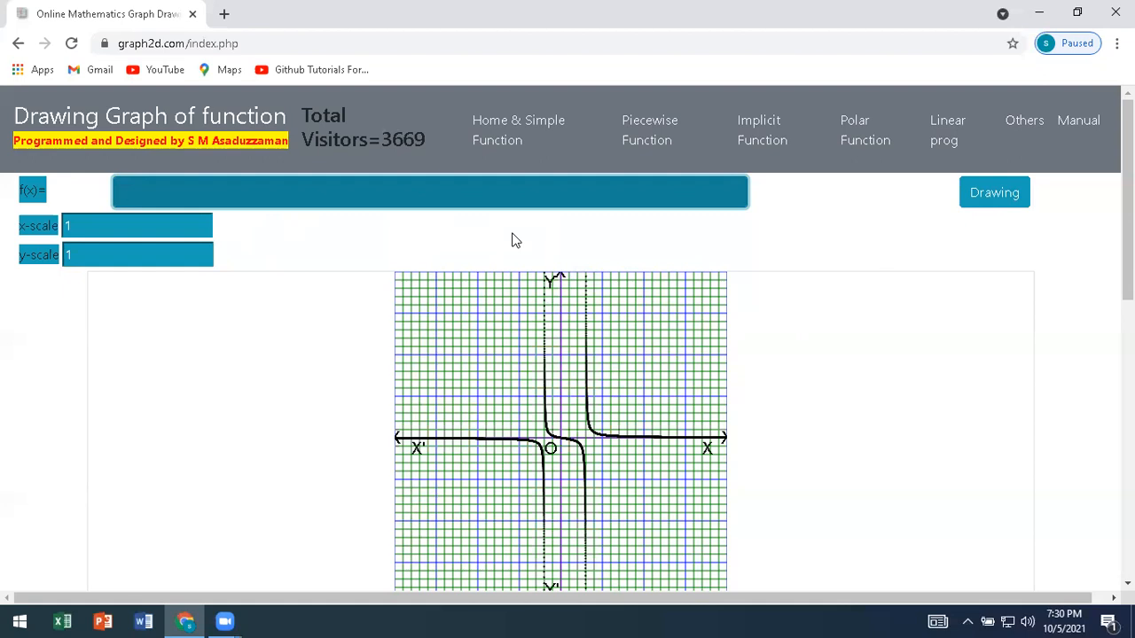
left_click(1078, 134)
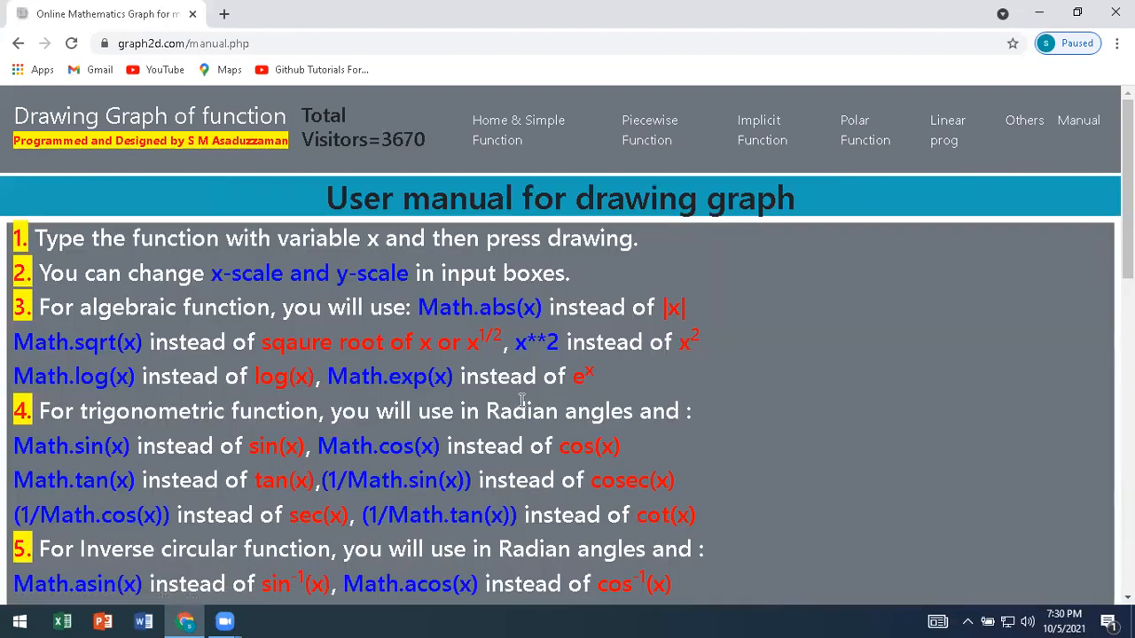
scroll(525, 397, "down", 1)
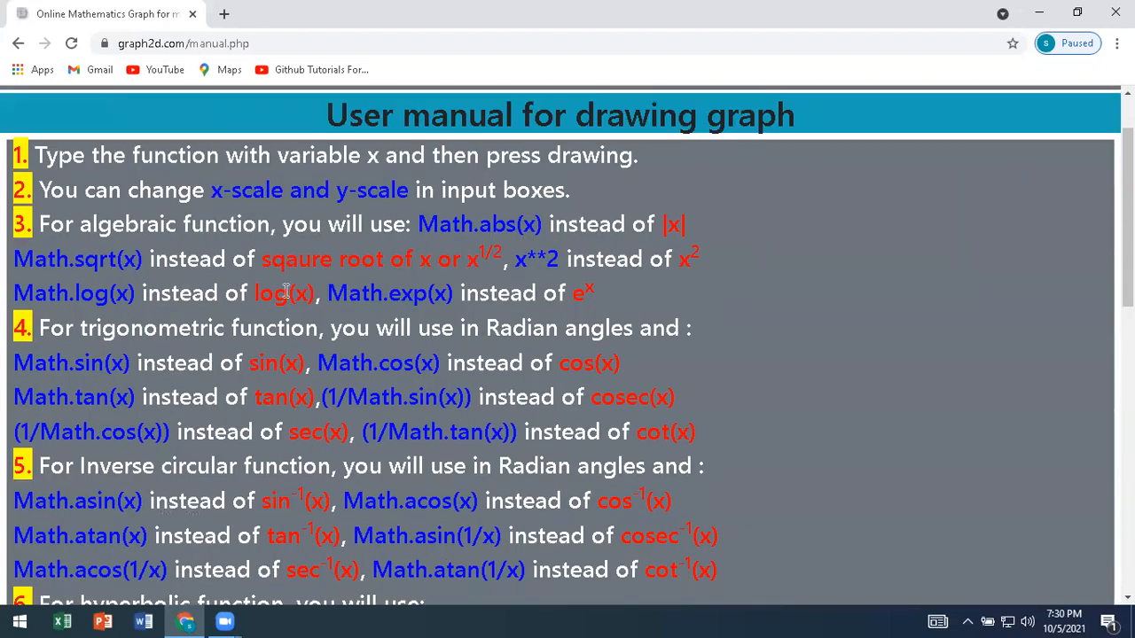
left_click_drag(261, 259, 427, 259)
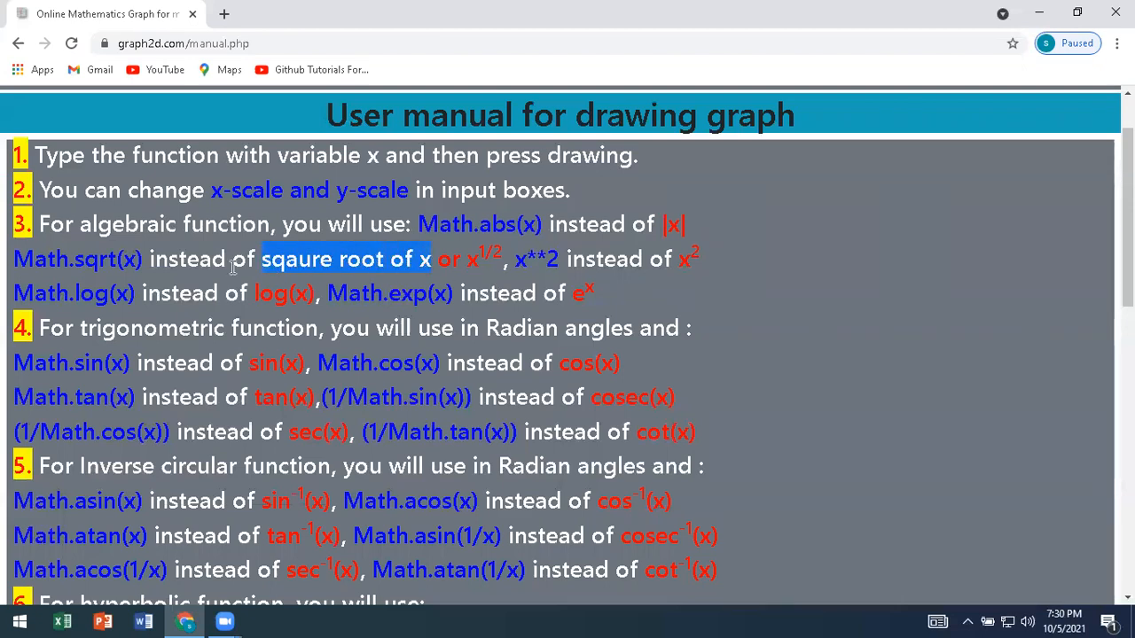
left_click_drag(13, 259, 143, 257)
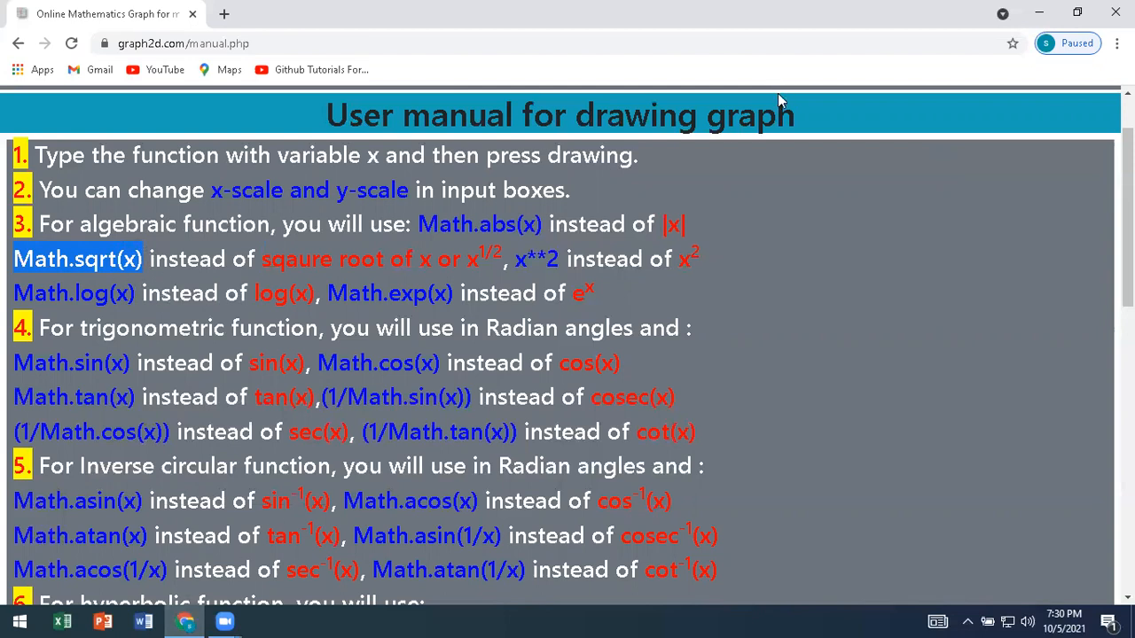
scroll(778, 93, "up", 1)
Return to the simple function page, replace the default function with Math.sqrt(x) and draw its graph.
left_click(501, 142)
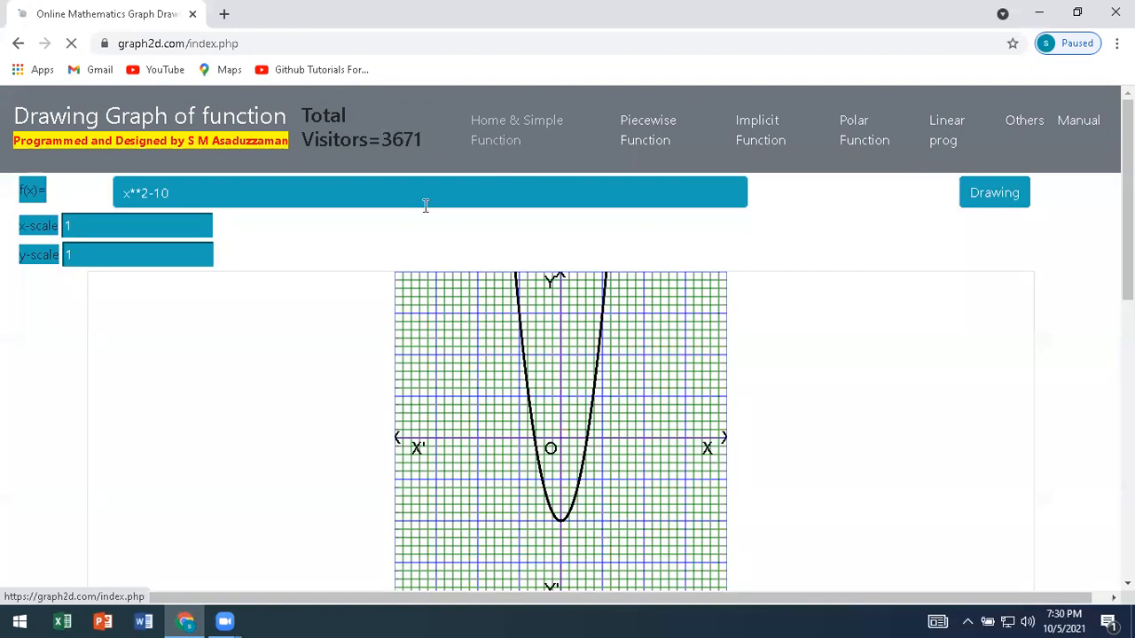
left_click_drag(169, 194, 108, 211)
type("Math")
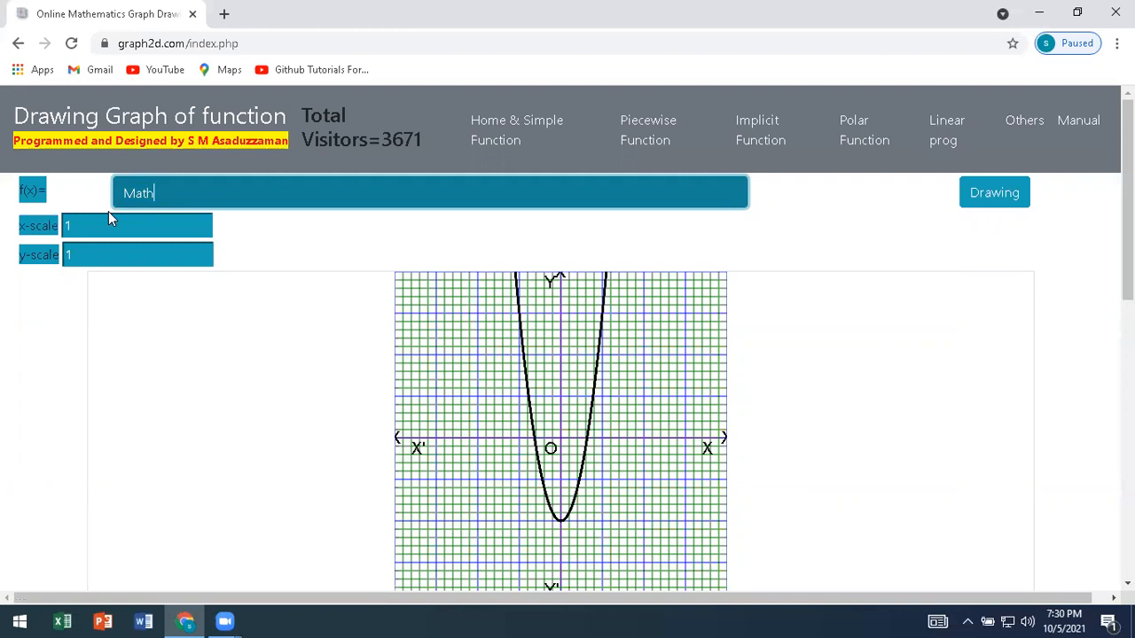
type(".sqrt(x)")
left_click(973, 205)
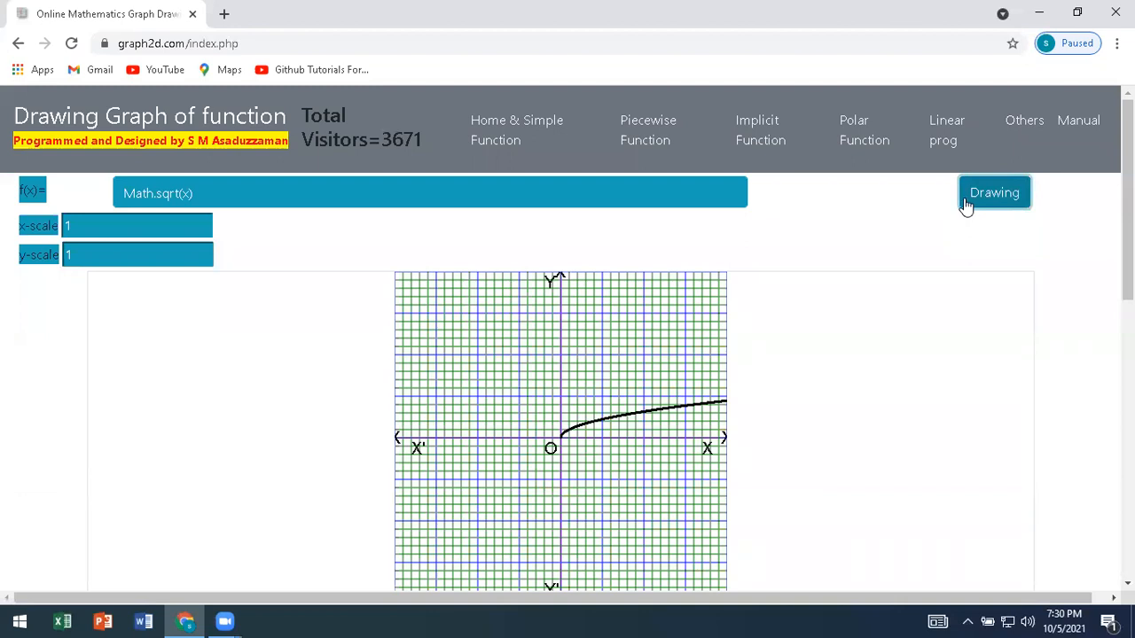
Change the expression under the root to x**2-5, giving Math.sqrt(x**2-5), and draw its graph.
left_click(188, 199)
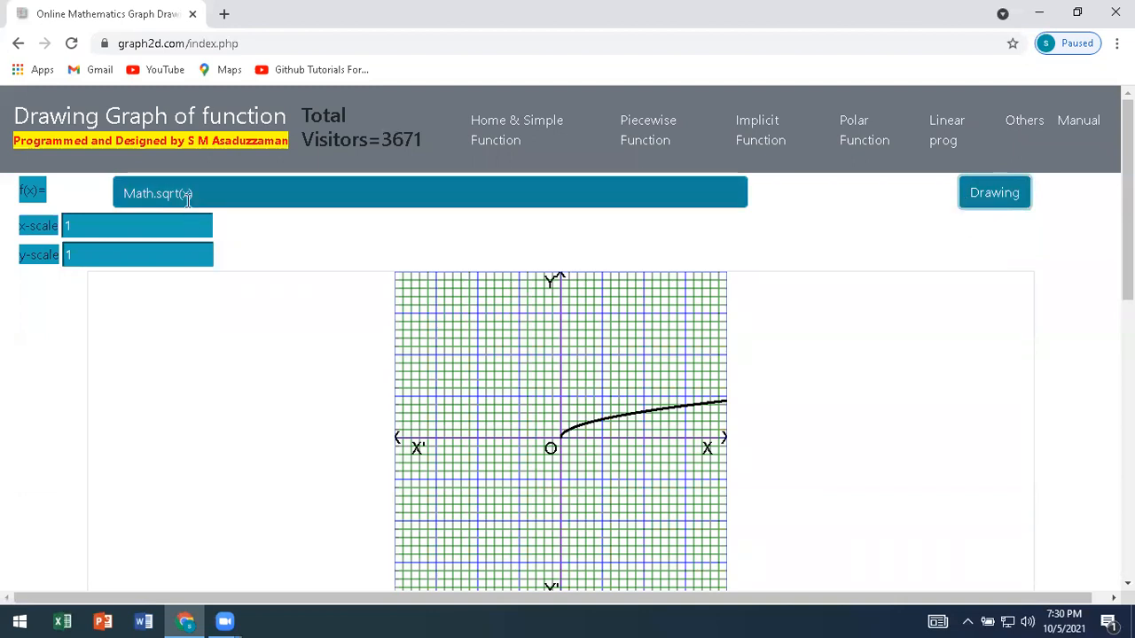
left_click(188, 196)
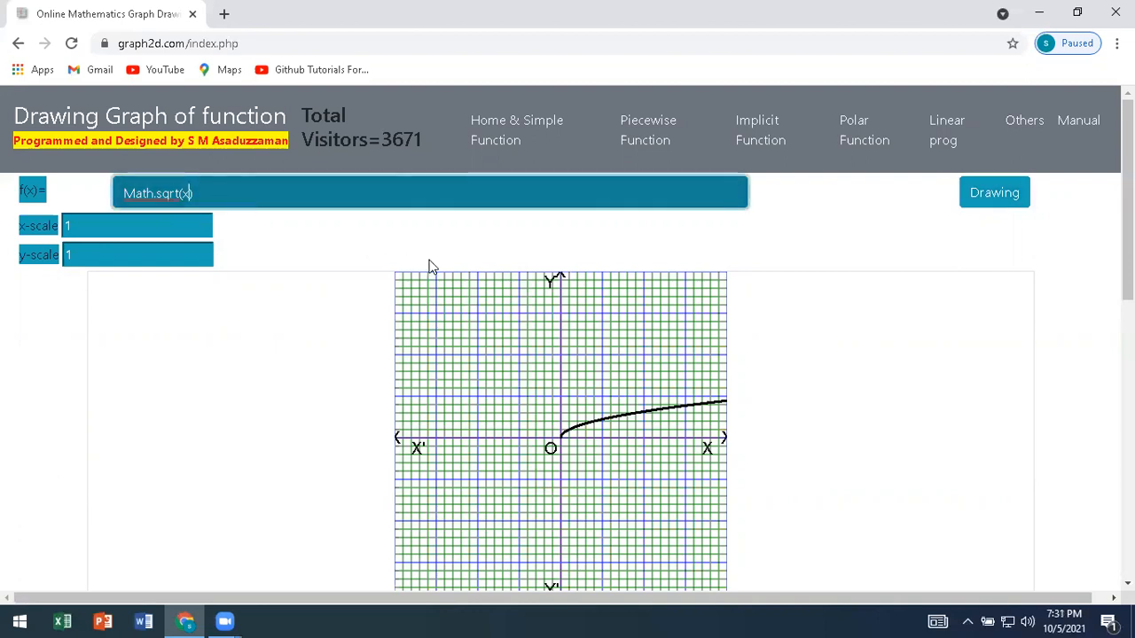
type("**2-")
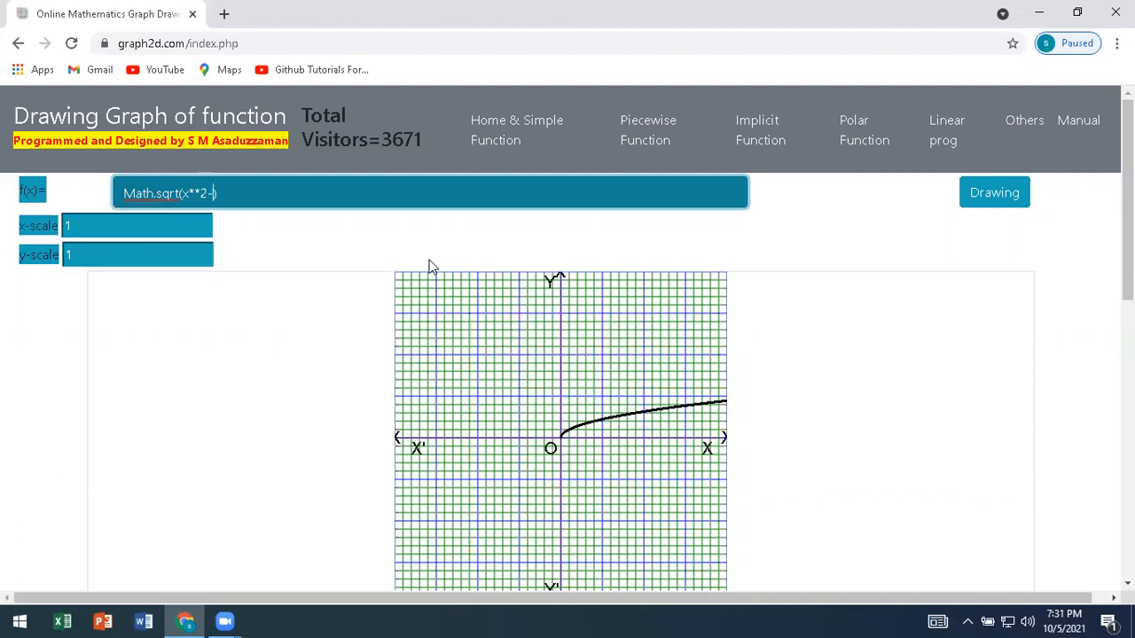
type("5")
left_click(978, 197)
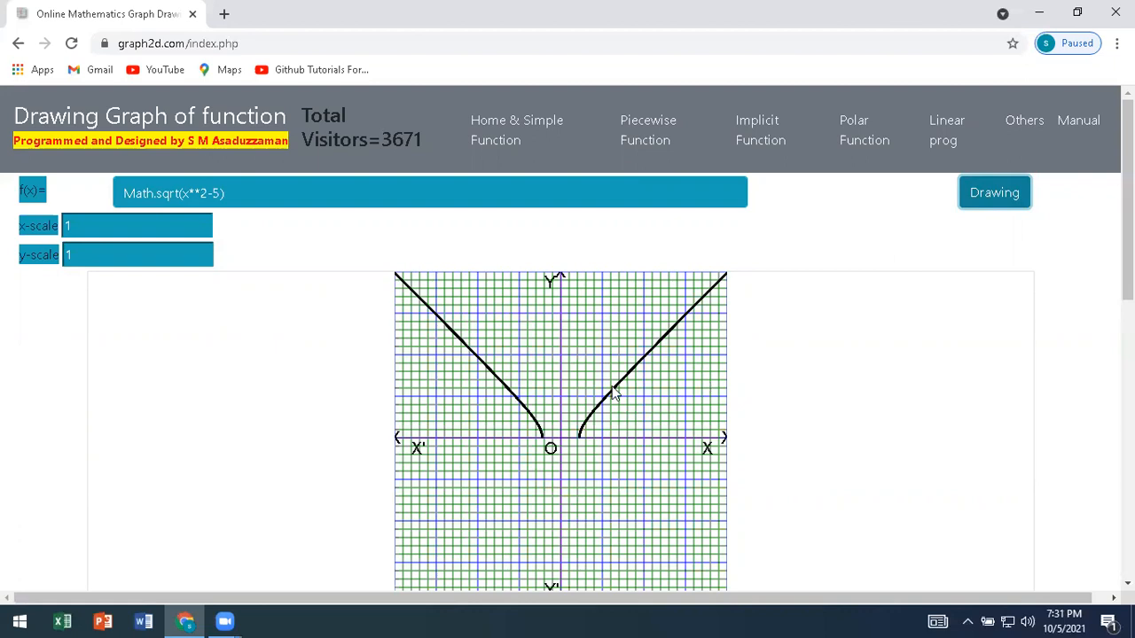
Open the user manual and examine the notation for inverse circular, hyperbolic, inverse hyperbolic and implicit functions.
left_click(1083, 129)
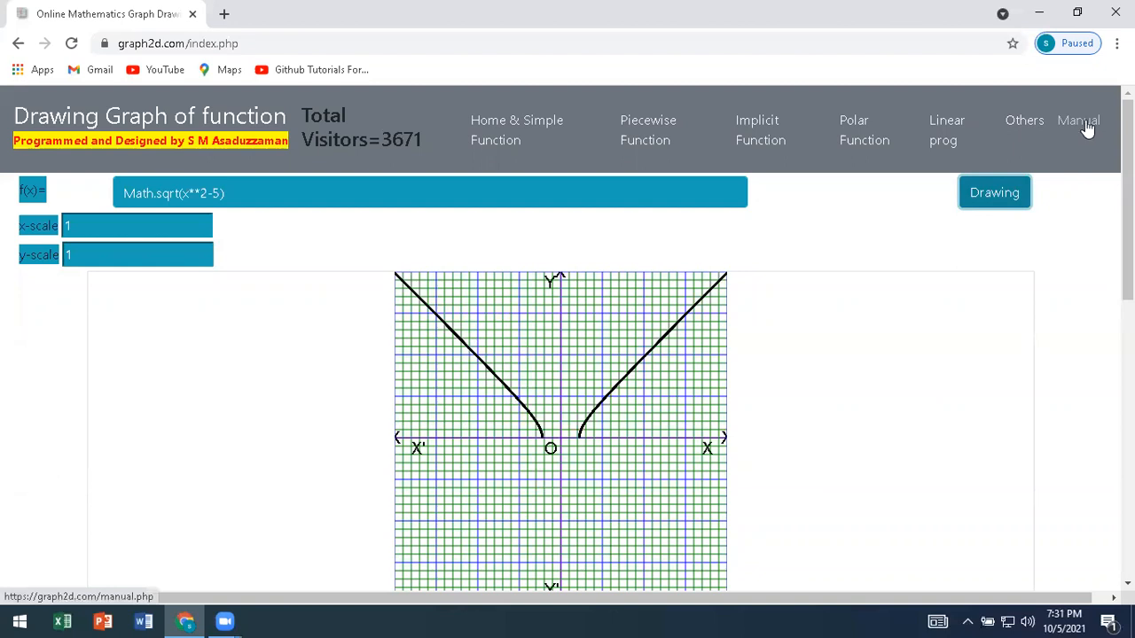
scroll(412, 530, "down", 3)
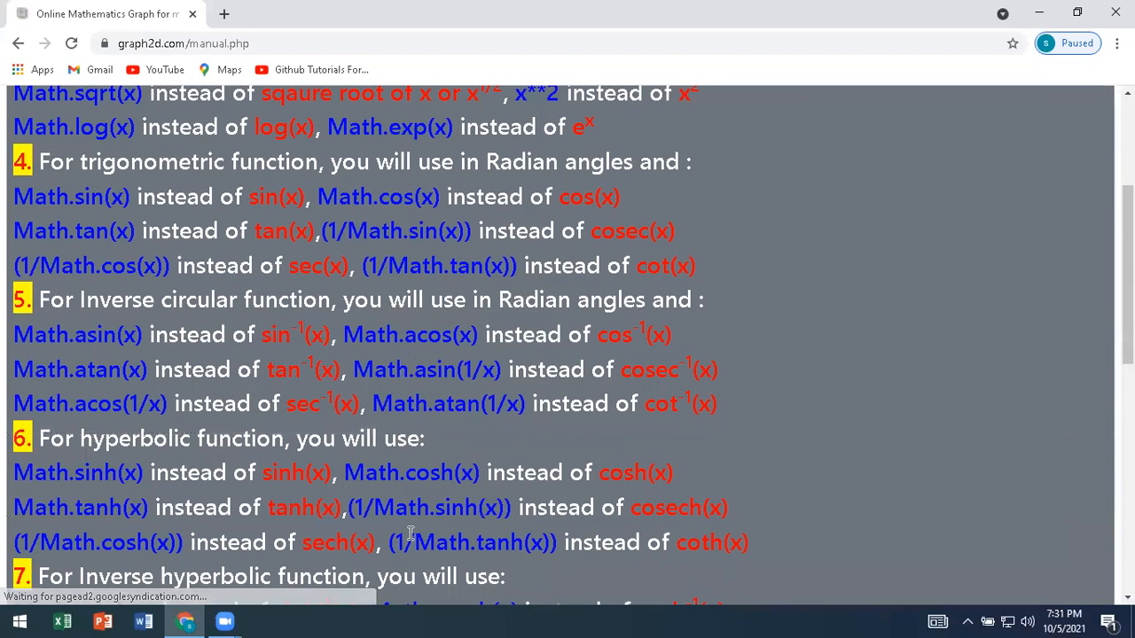
scroll(411, 532, "down", 2)
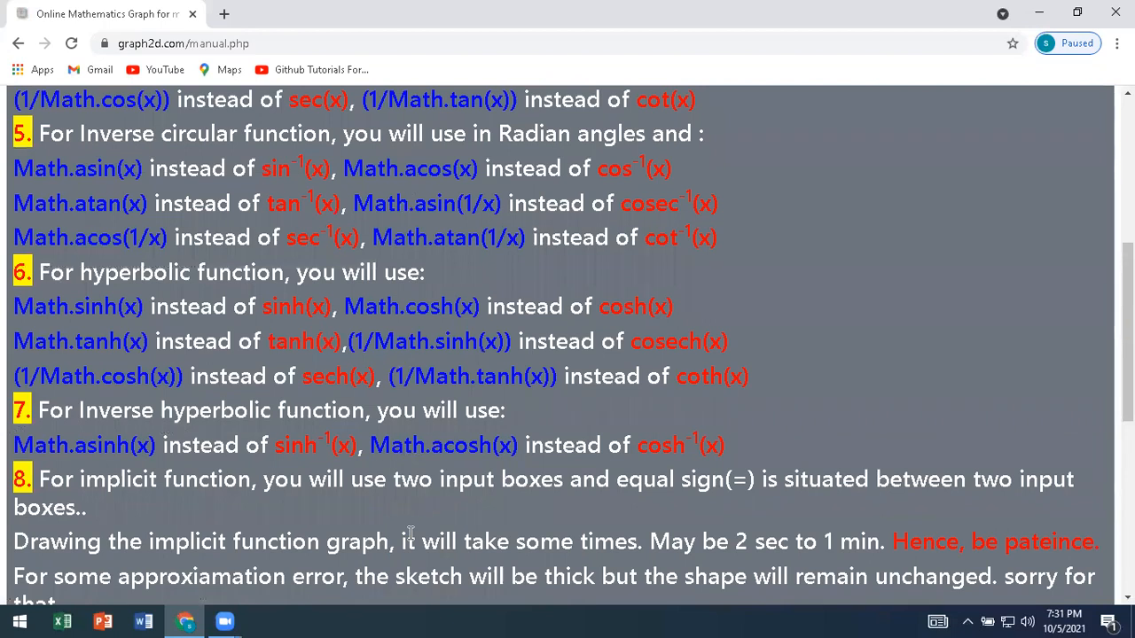